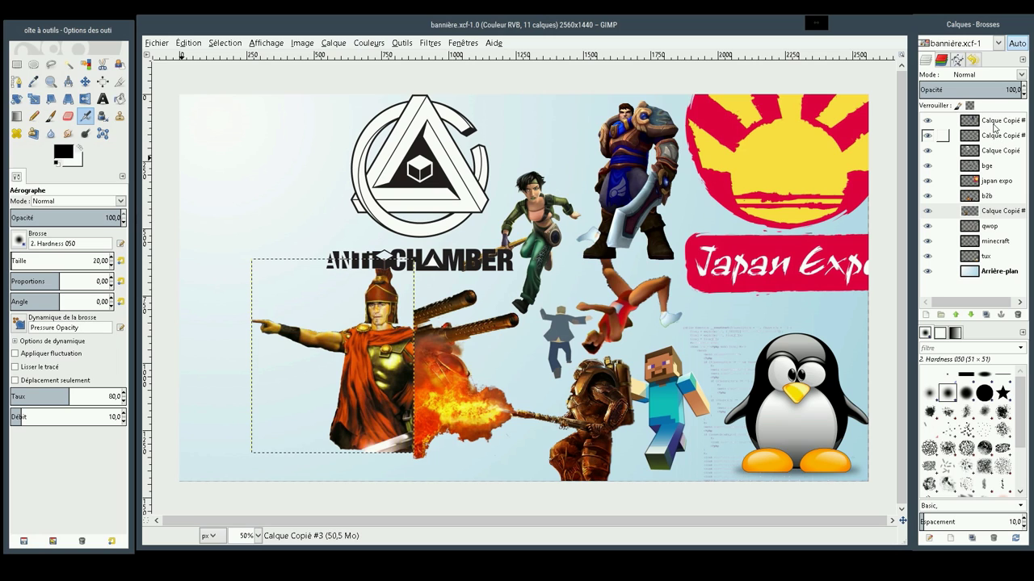
# Step: Paste the copied grey-haired portrait above the background layer and make it its own layer
pyautogui.moveTo(992, 133); pyautogui.dragTo(996, 123)
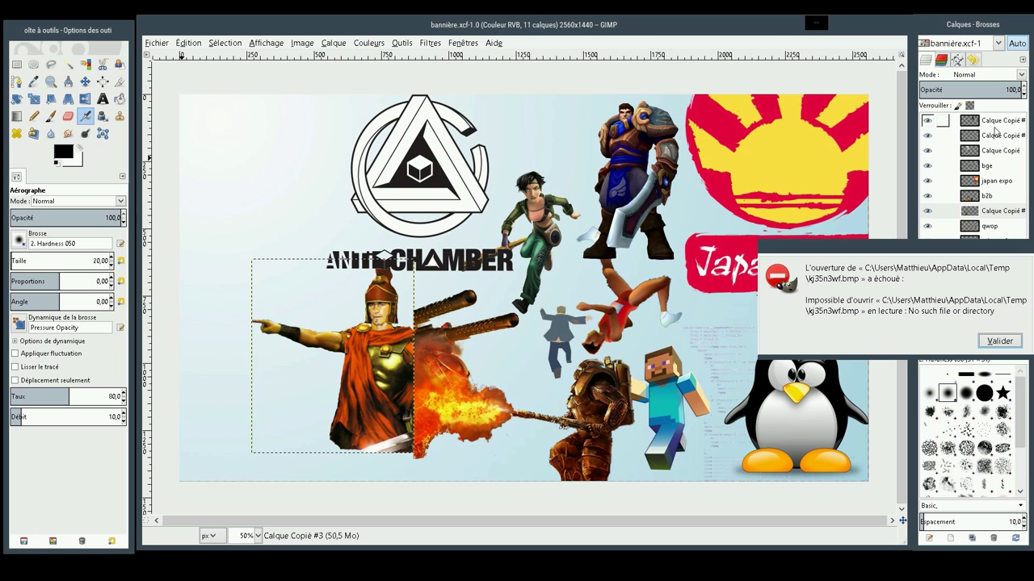
pyautogui.click(999, 341)
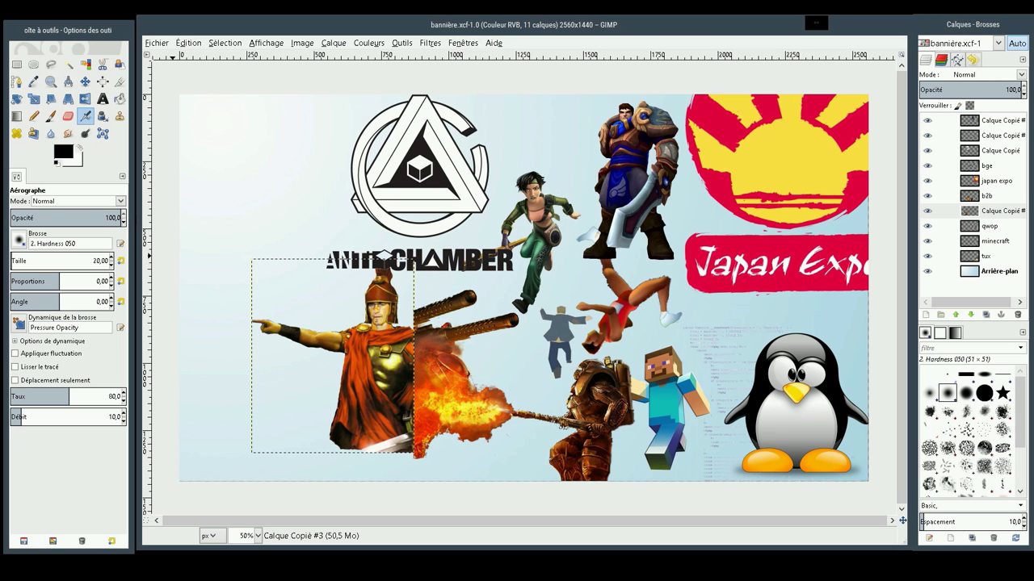
pyautogui.click(990, 273)
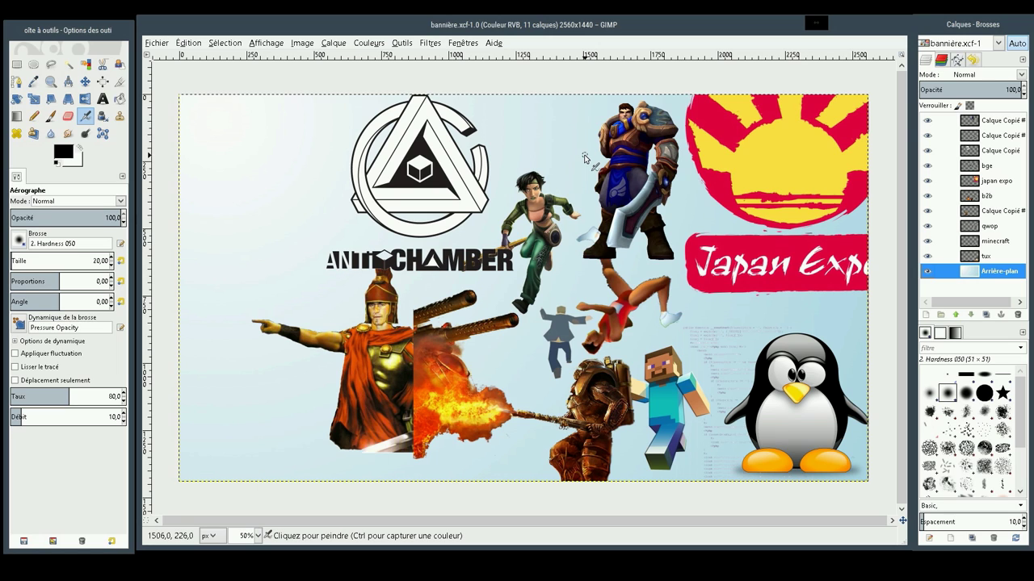
pyautogui.hotkey('ctrl', 'v')
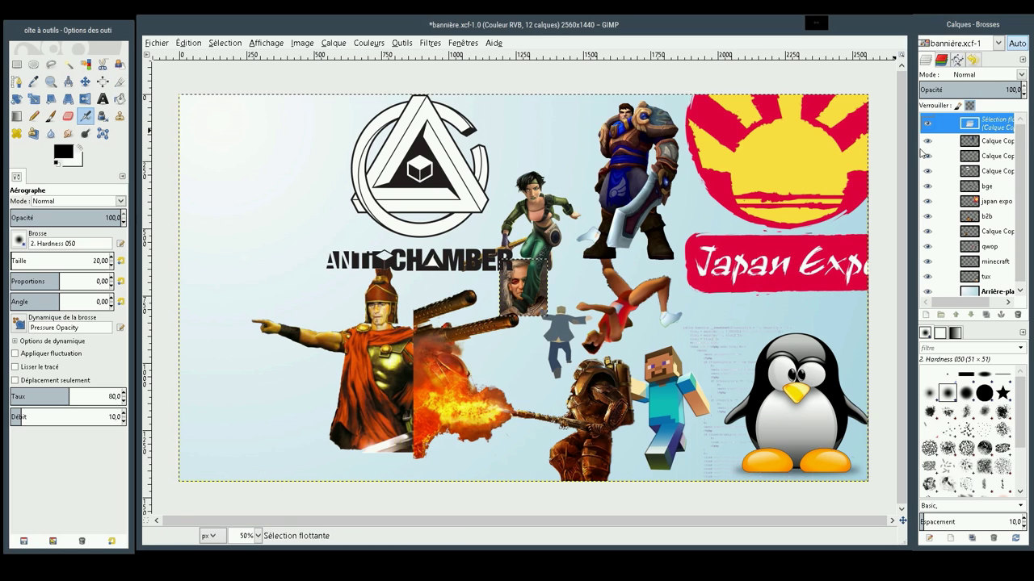
pyautogui.hotkey('ctrl', 'h')
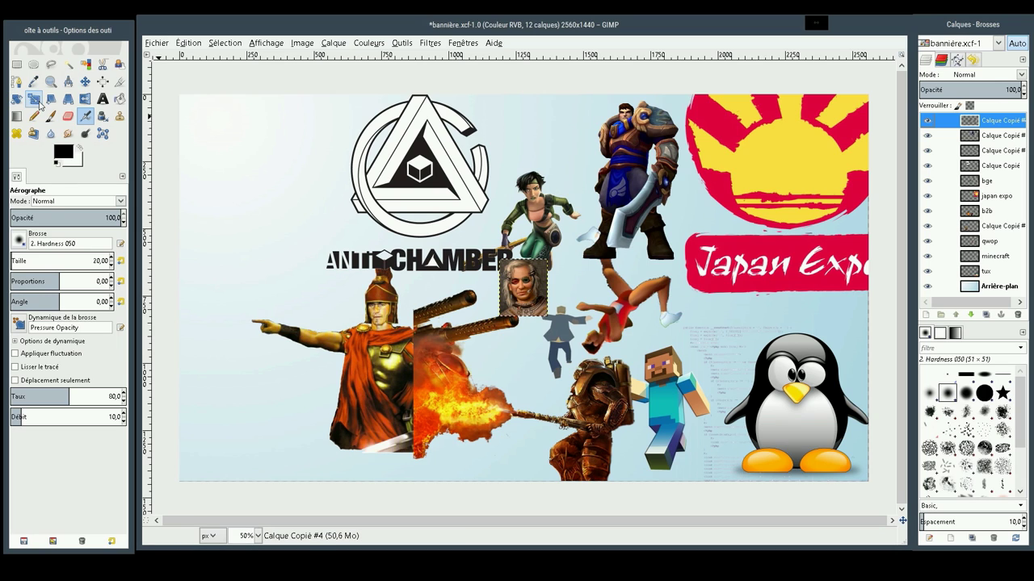
# Step: Scale the portrait layer to 300 px wide, chain linked, giving 300×361 pixels
pyautogui.click(35, 100)
pyautogui.click(522, 285)
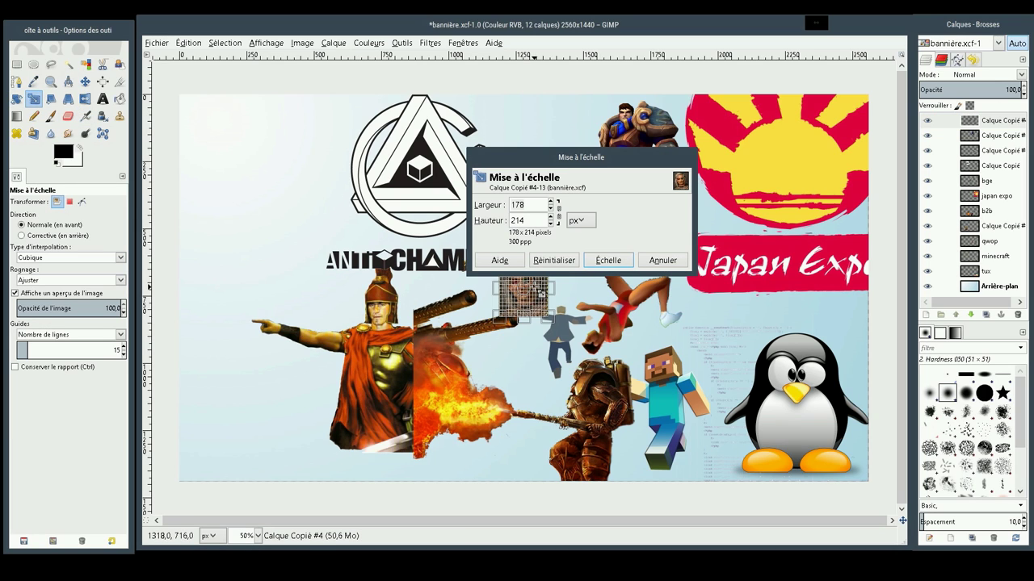
pyautogui.doubleClick(534, 204)
pyautogui.write('300')
pyautogui.click(558, 212)
pyautogui.press('Tab')
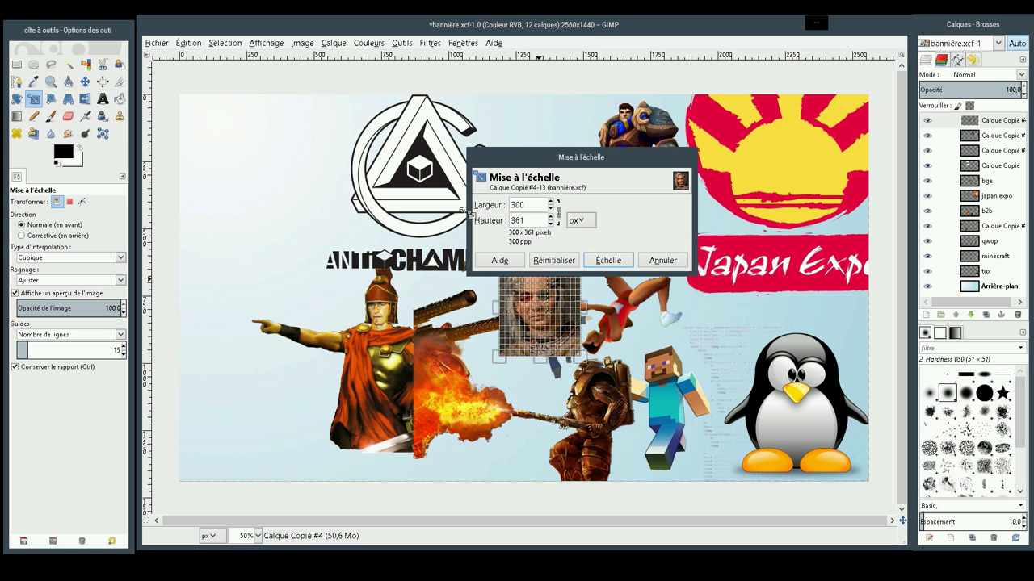
pyautogui.click(607, 260)
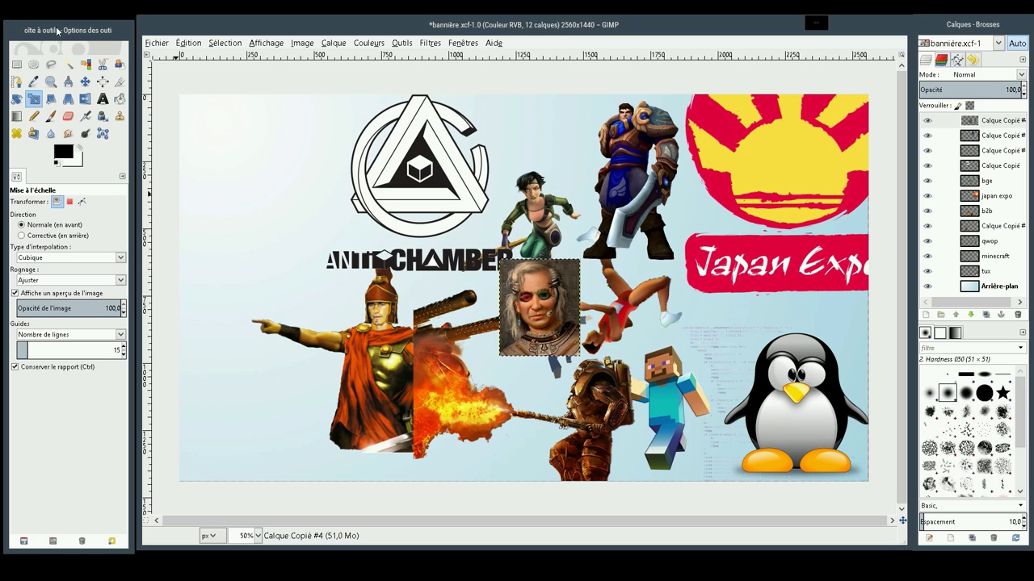
# Step: Zoom the view in on the pasted portrait with a Zoom tool rectangle
pyautogui.click(50, 82)
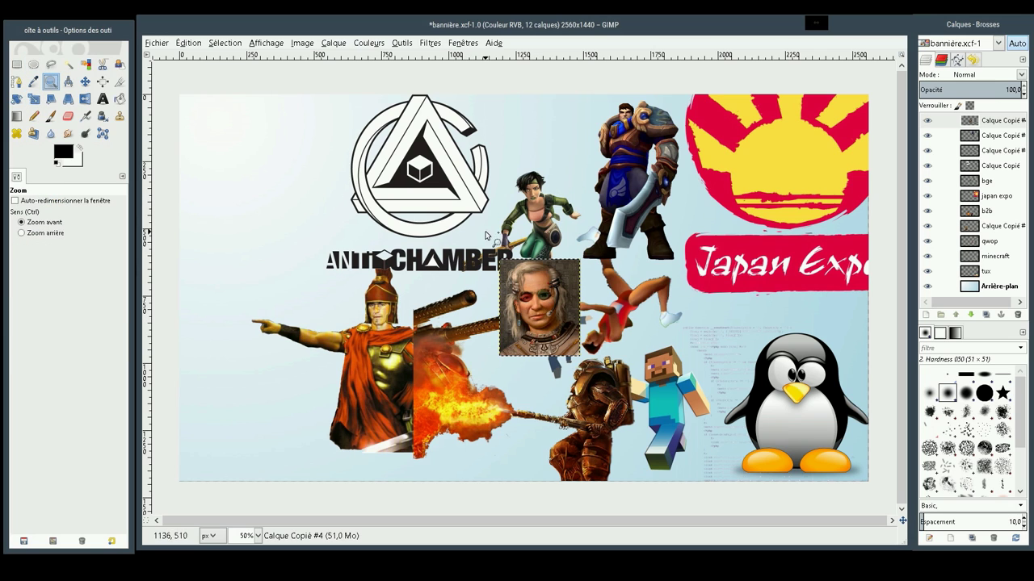
pyautogui.moveTo(484, 244); pyautogui.dragTo(589, 376)
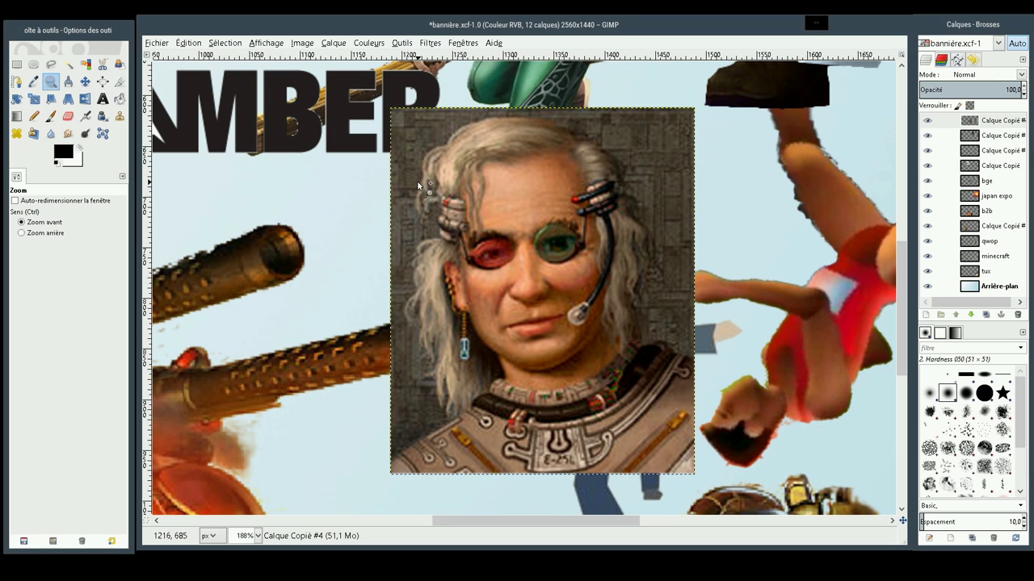
pyautogui.click(68, 64)
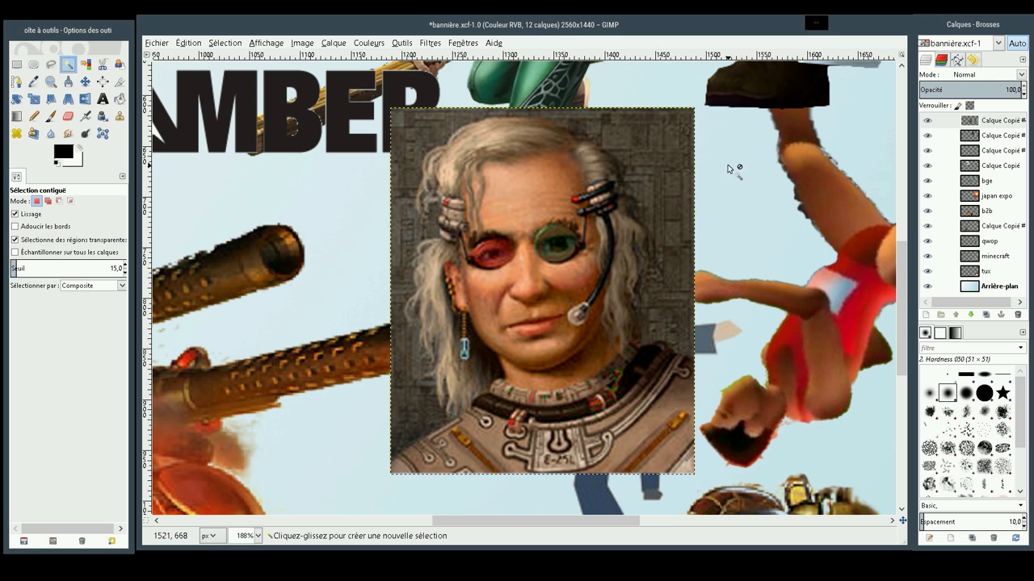
# Step: Fuzzy-select the portrait's dark background; only a small patch under the green eye ends up selected
pyautogui.click(646, 137)
pyautogui.moveTo(646, 137); pyautogui.dragTo(629, 150)
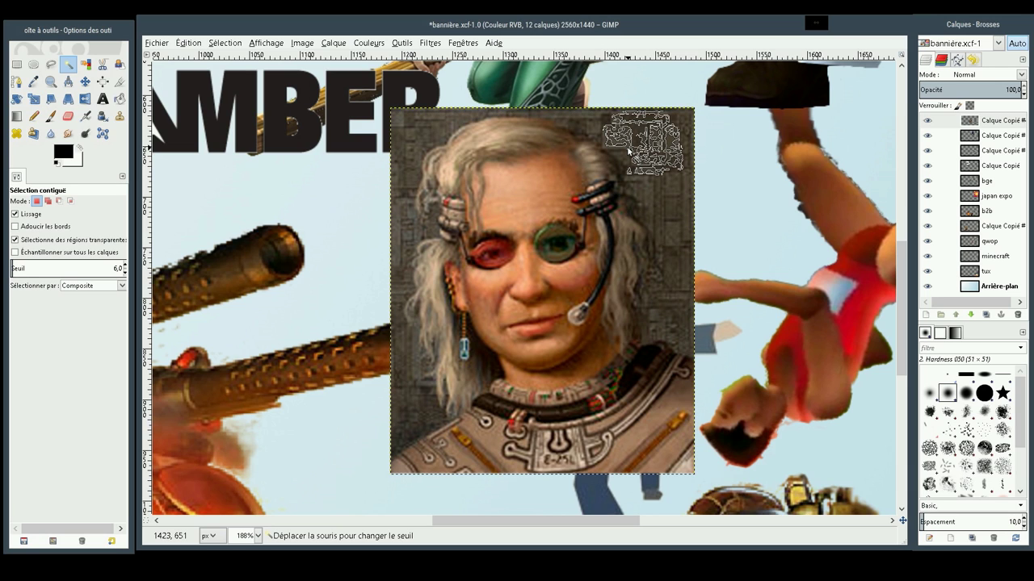
pyautogui.moveTo(628, 150); pyautogui.dragTo(658, 148)
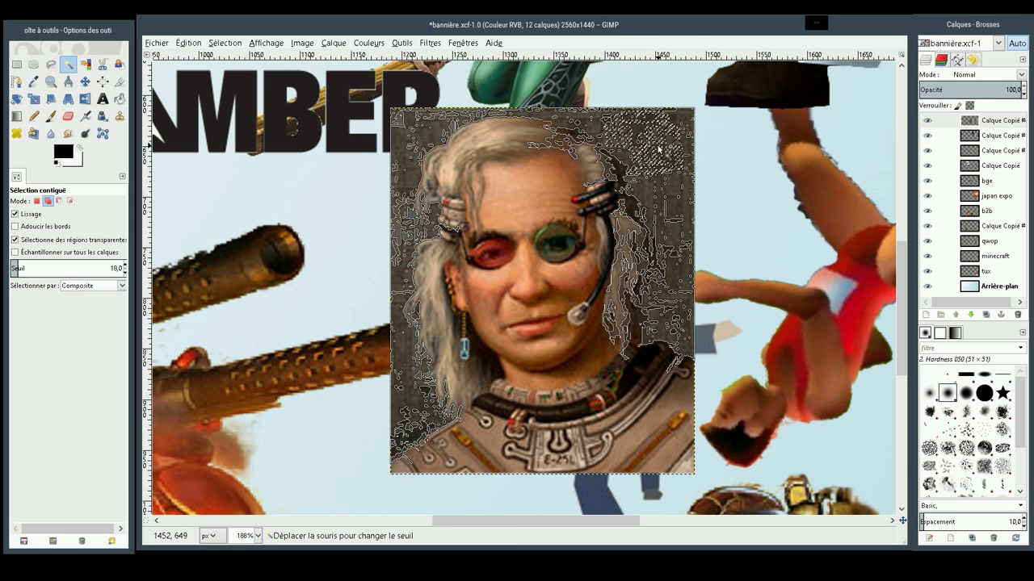
pyautogui.moveTo(659, 148); pyautogui.dragTo(651, 148)
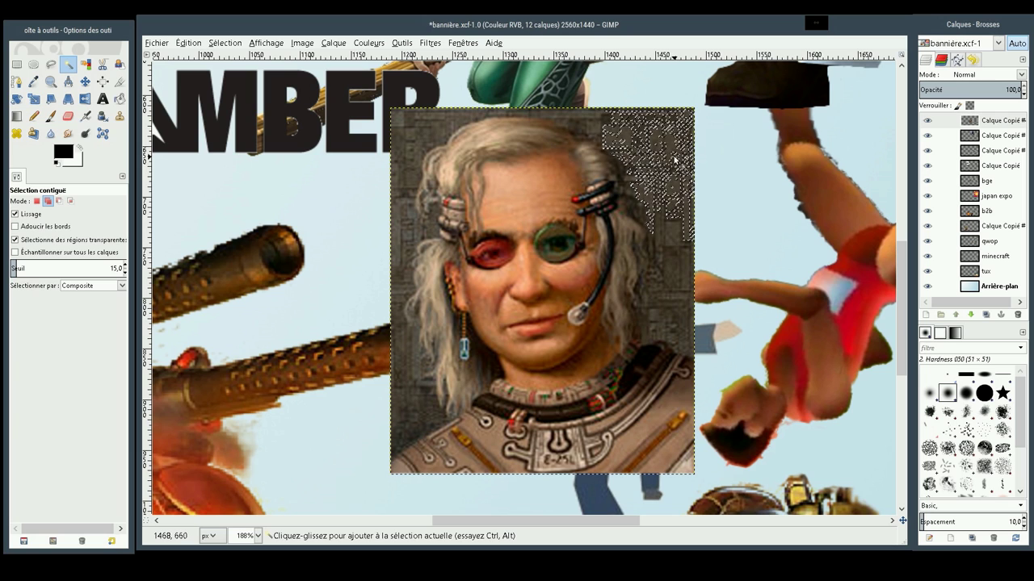
pyautogui.moveTo(674, 160); pyautogui.dragTo(658, 160)
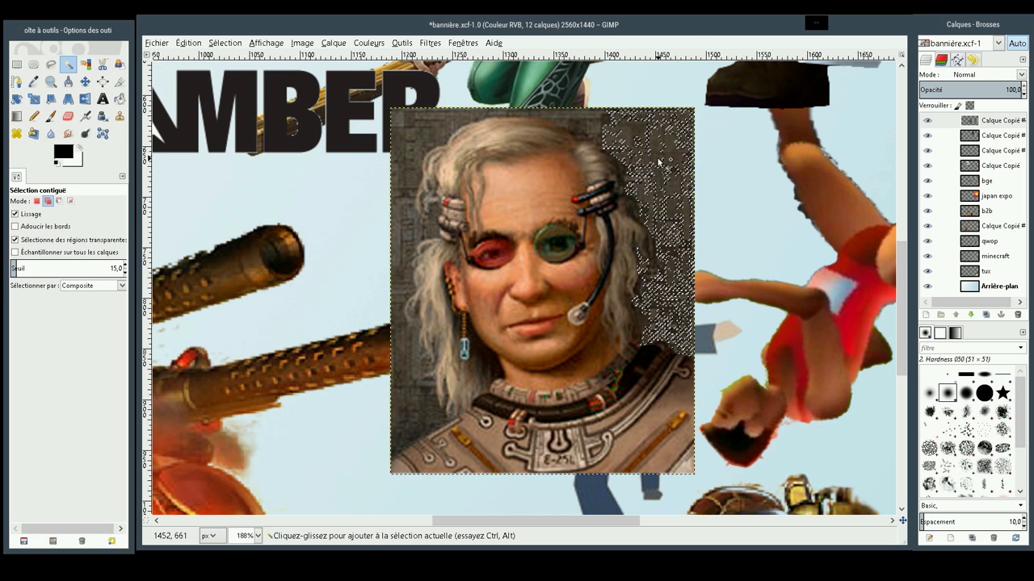
pyautogui.moveTo(658, 162); pyautogui.dragTo(658, 161)
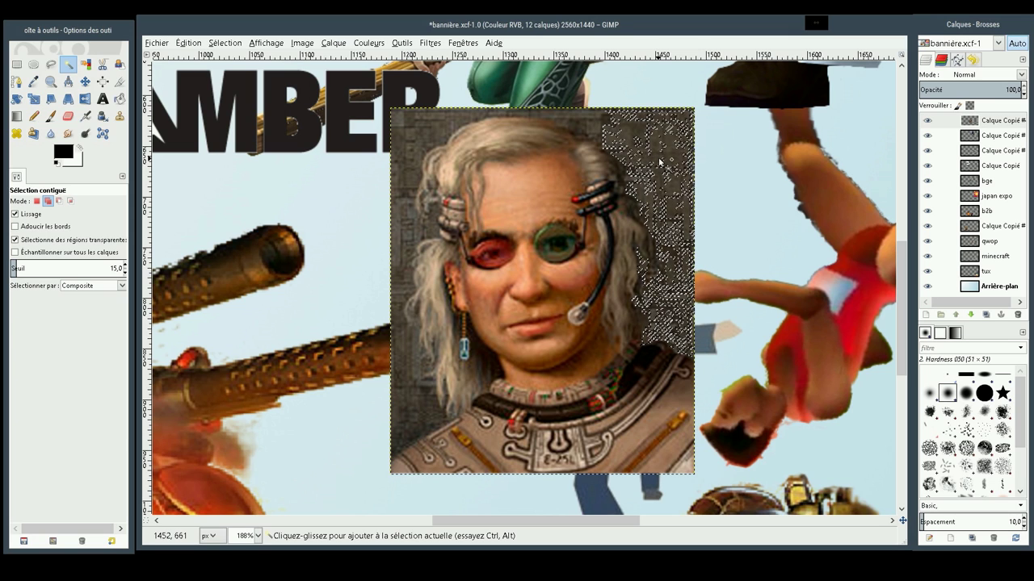
pyautogui.press('shift')
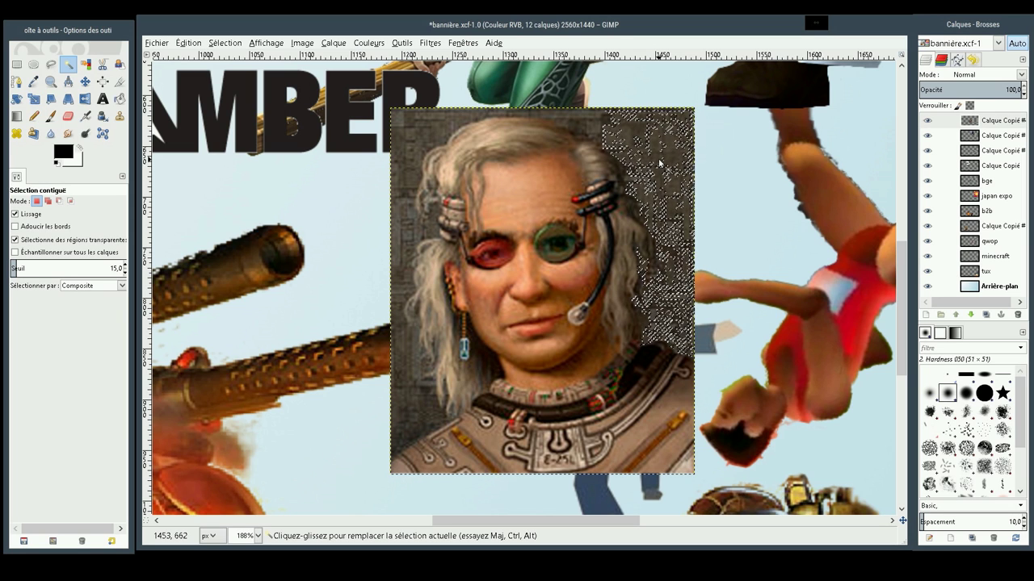
pyautogui.click(574, 268)
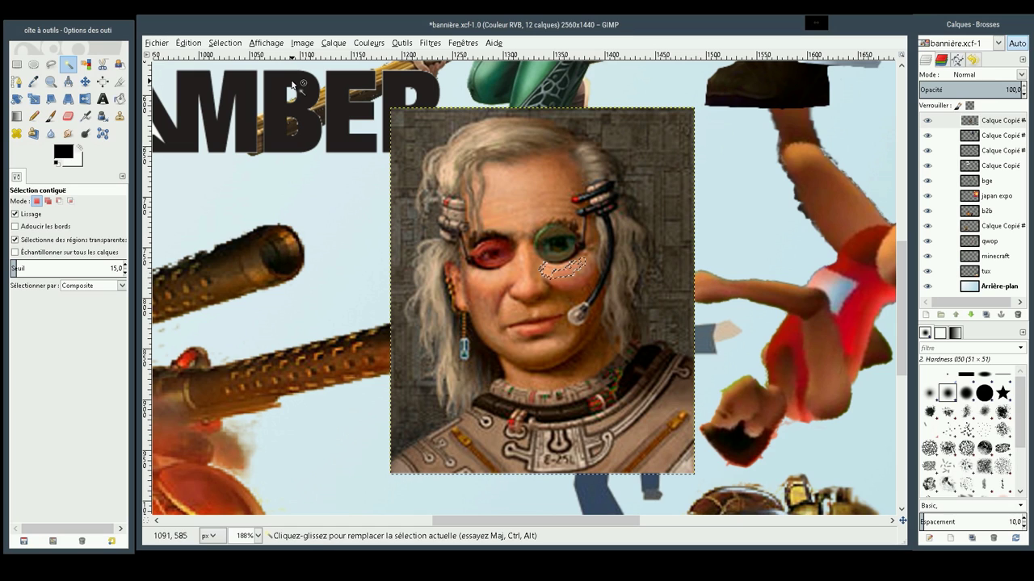
# Step: Select ellipses over the dark background right of and above the portrait
pyautogui.click(34, 64)
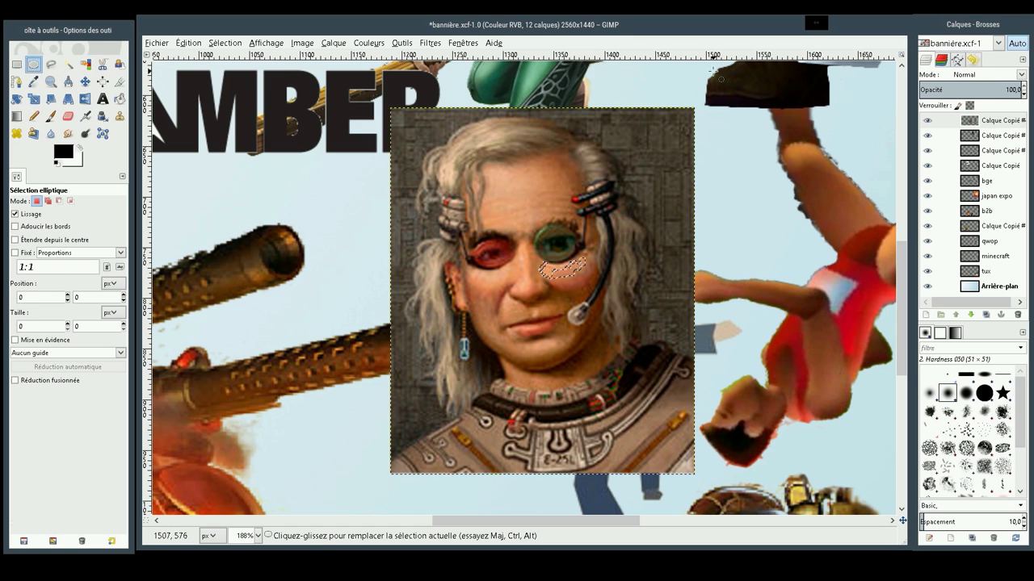
pyautogui.moveTo(737, 79); pyautogui.dragTo(654, 337)
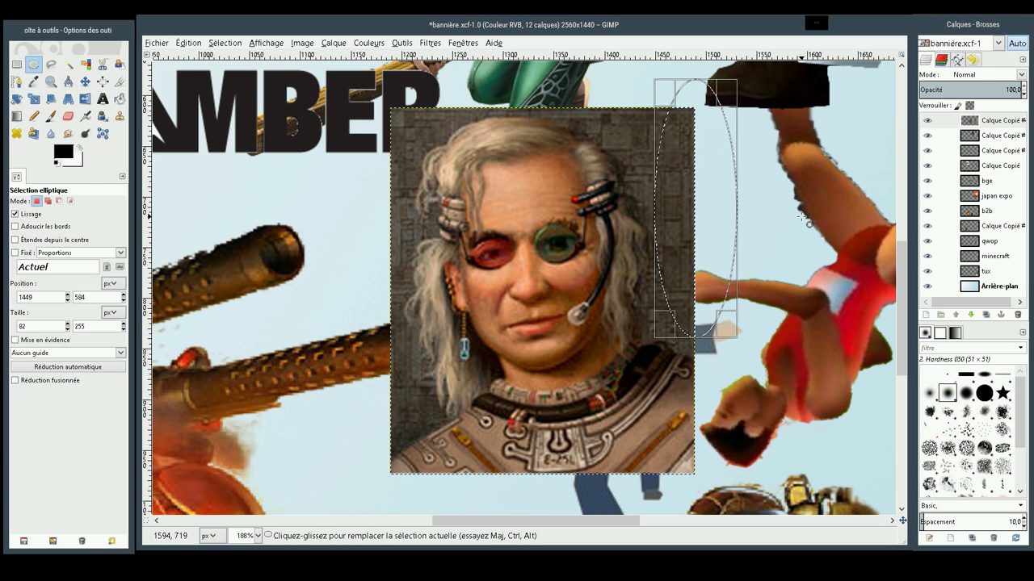
pyautogui.moveTo(812, 241); pyautogui.dragTo(646, 344)
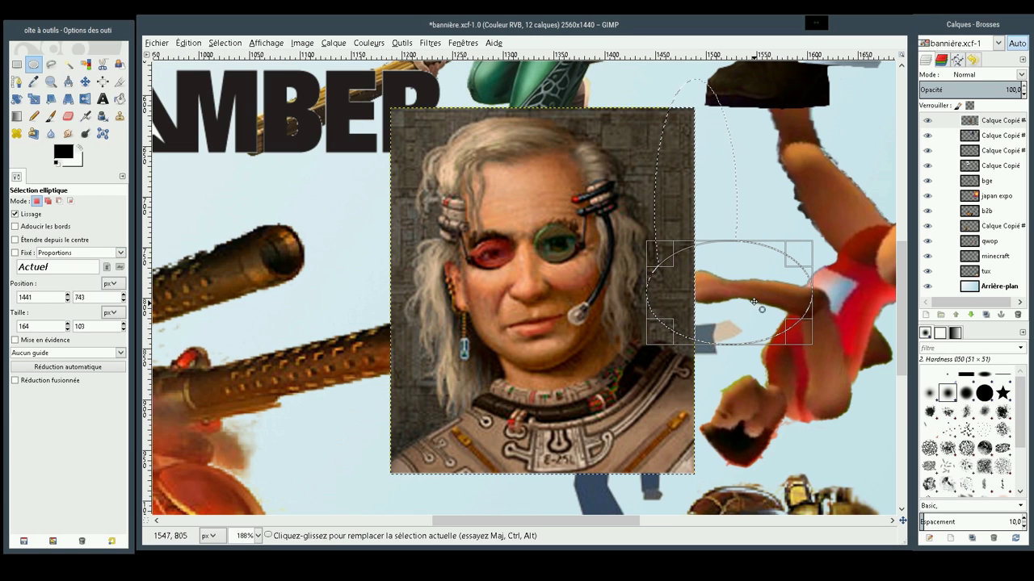
pyautogui.moveTo(755, 81); pyautogui.dragTo(628, 219)
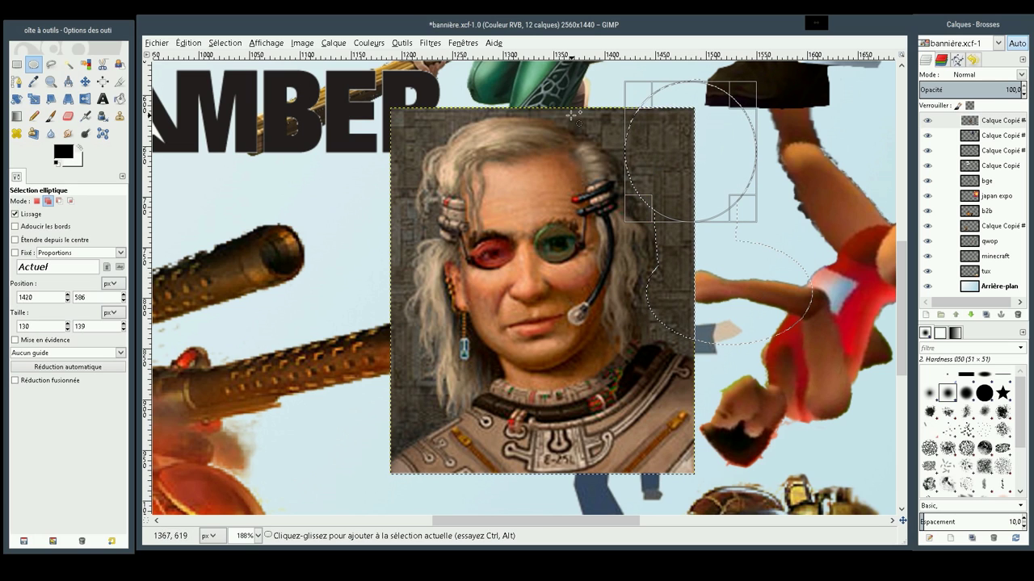
pyautogui.moveTo(672, 73); pyautogui.dragTo(556, 134)
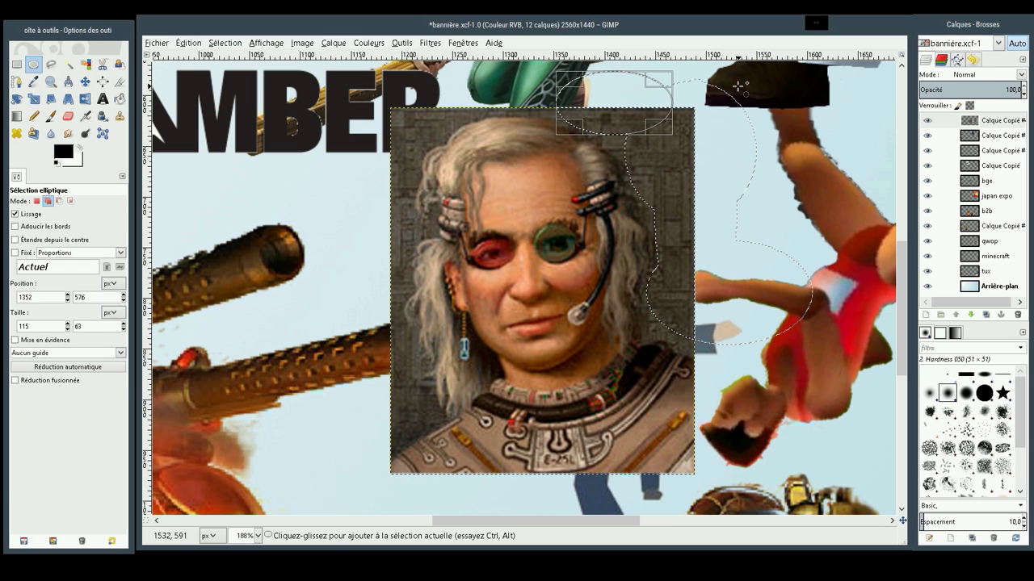
pyautogui.moveTo(759, 73); pyautogui.dragTo(592, 167)
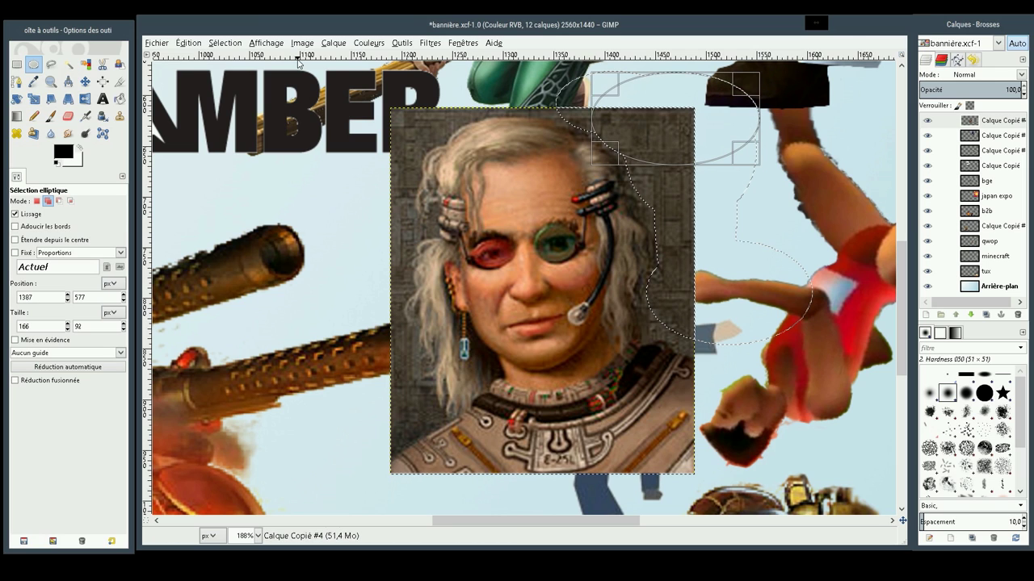
# Step: Add ellipses covering the portrait's top-left corner and left edge beside the hair
pyautogui.moveTo(353, 74); pyautogui.dragTo(458, 154)
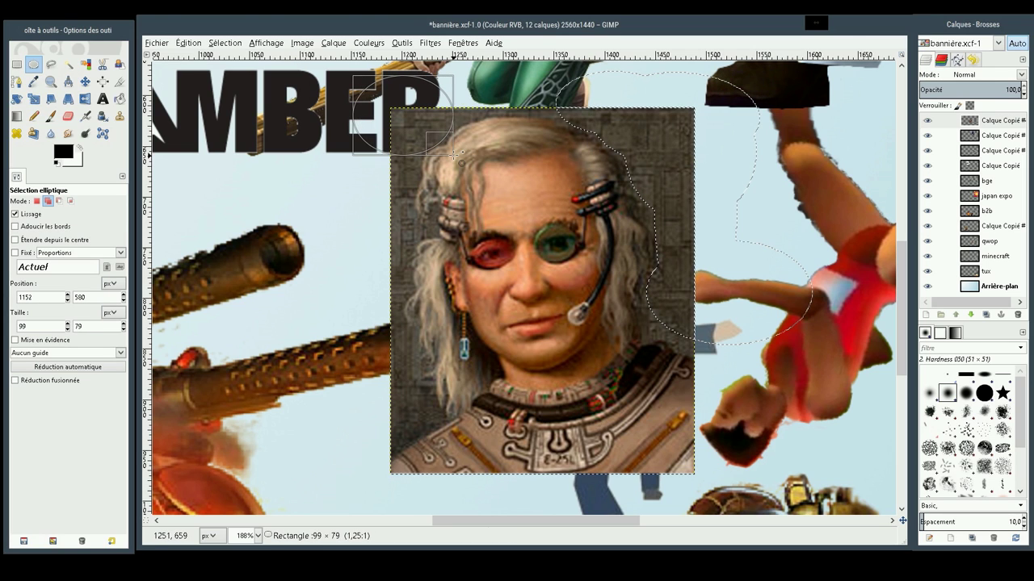
pyautogui.moveTo(458, 152); pyautogui.dragTo(459, 153)
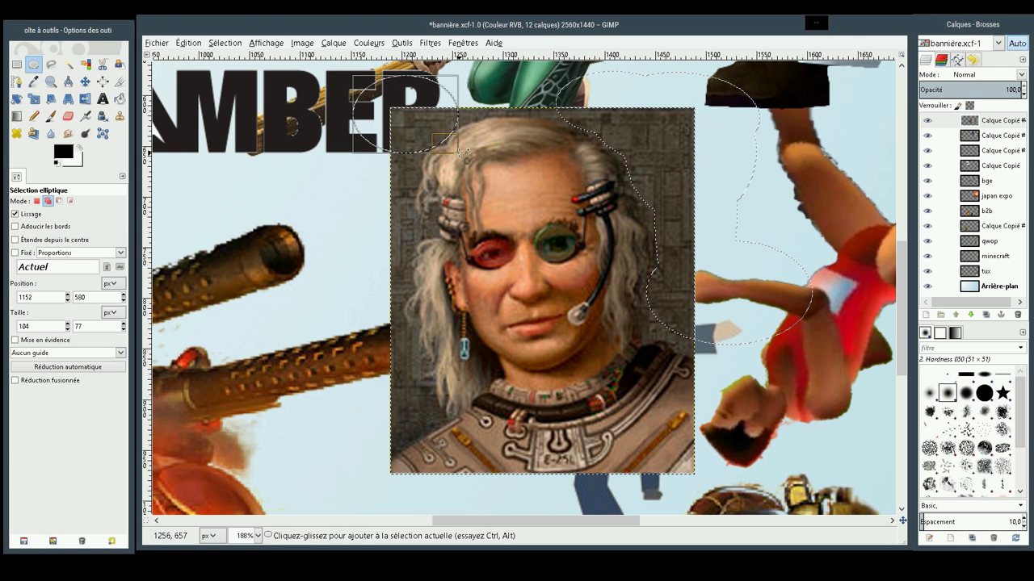
pyautogui.moveTo(306, 92); pyautogui.dragTo(410, 360)
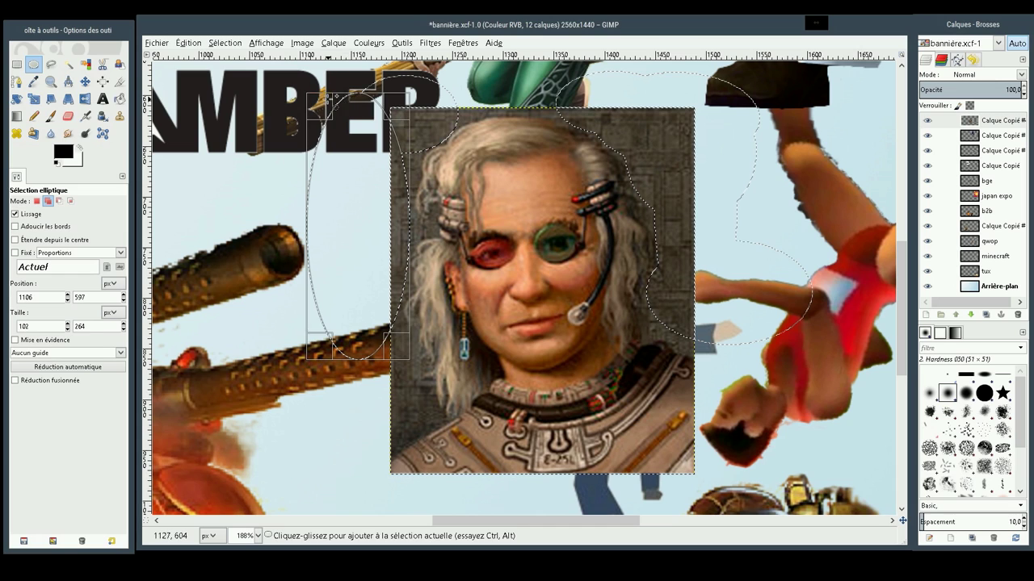
pyautogui.moveTo(328, 99); pyautogui.dragTo(422, 214)
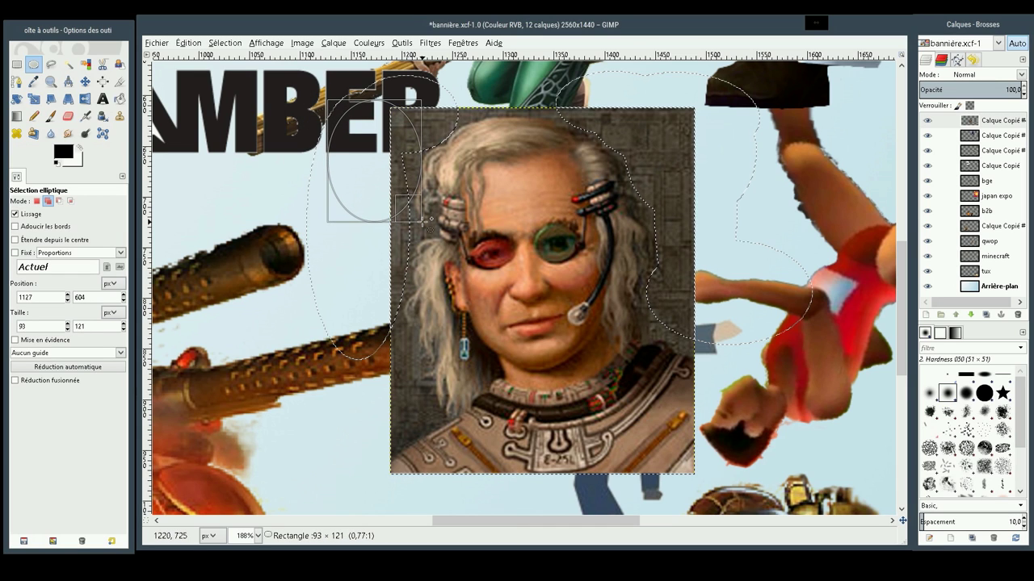
pyautogui.moveTo(423, 215); pyautogui.dragTo(422, 220)
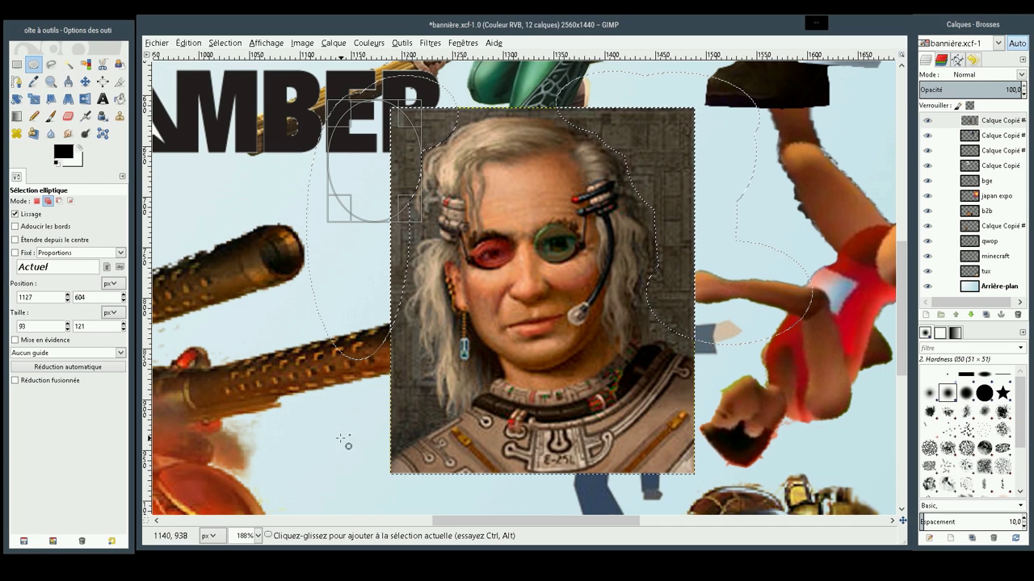
# Step: Add background right of the neck and face, plus a wide strip above the head
pyautogui.moveTo(757, 296); pyautogui.dragTo(635, 342)
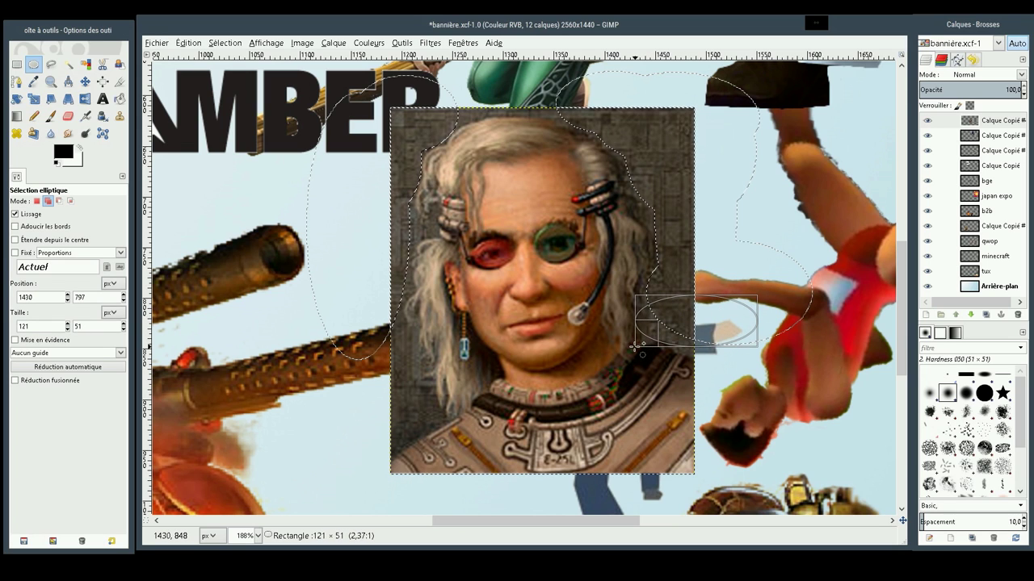
pyautogui.moveTo(635, 342); pyautogui.dragTo(634, 344)
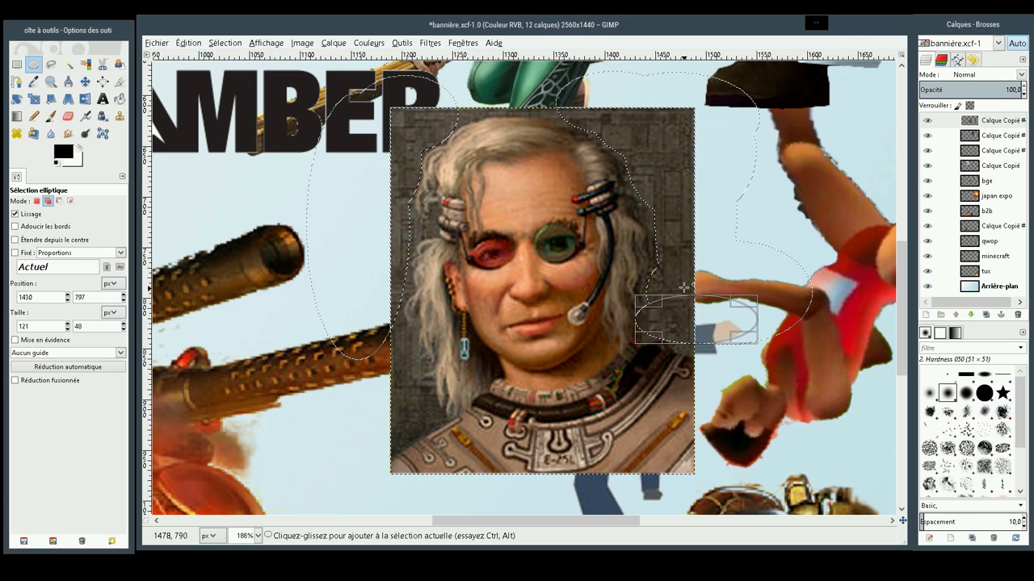
pyautogui.moveTo(708, 250); pyautogui.dragTo(660, 295)
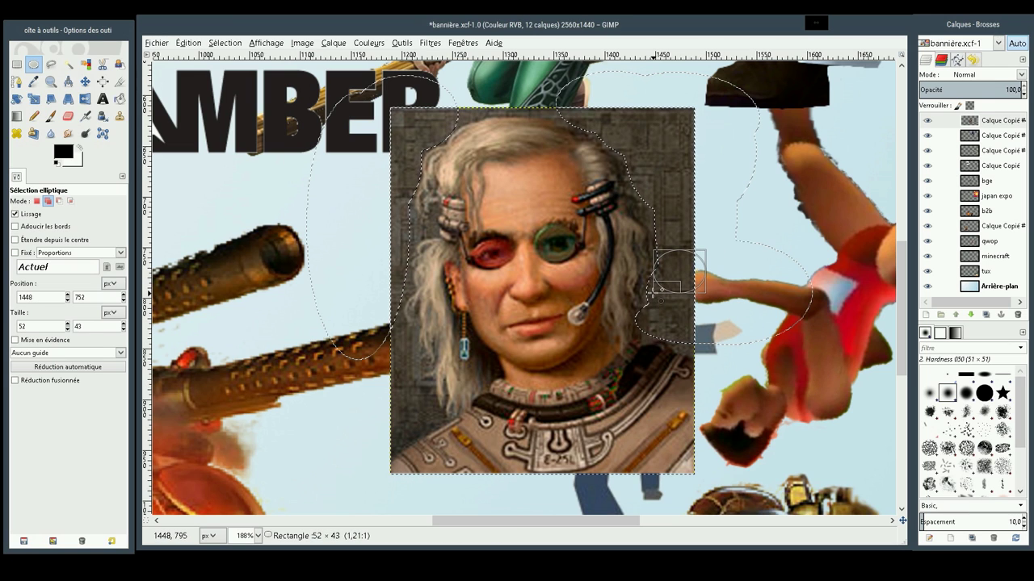
pyautogui.moveTo(653, 289); pyautogui.dragTo(650, 284)
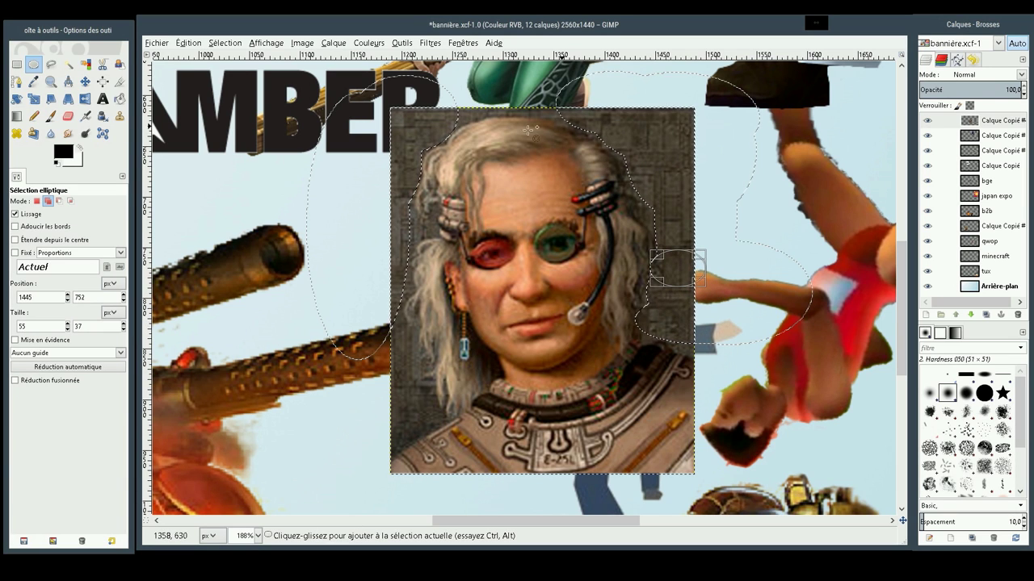
pyautogui.moveTo(353, 70); pyautogui.dragTo(675, 116)
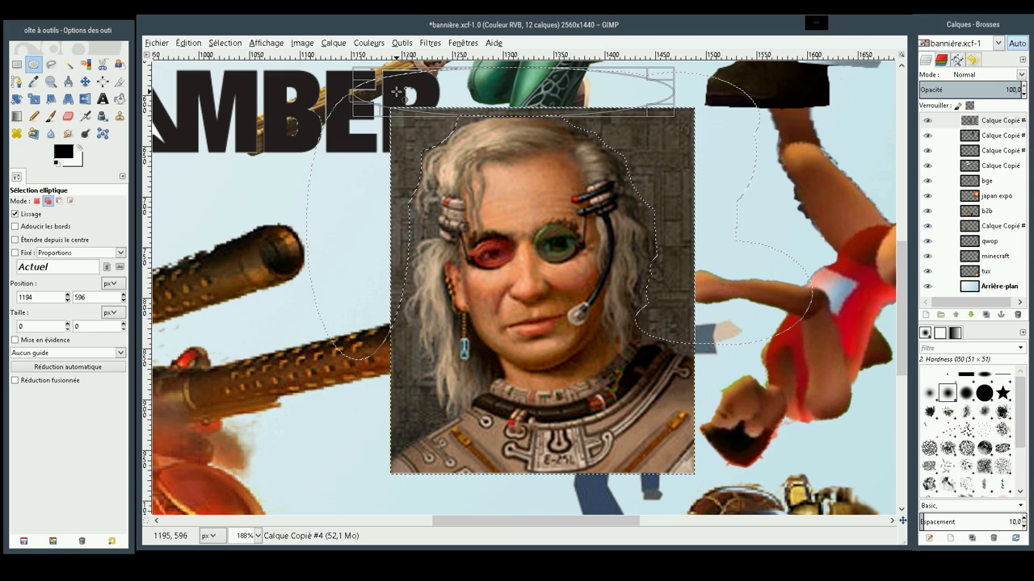
pyautogui.moveTo(395, 91); pyautogui.dragTo(480, 127)
pyautogui.moveTo(429, 84); pyautogui.dragTo(495, 120)
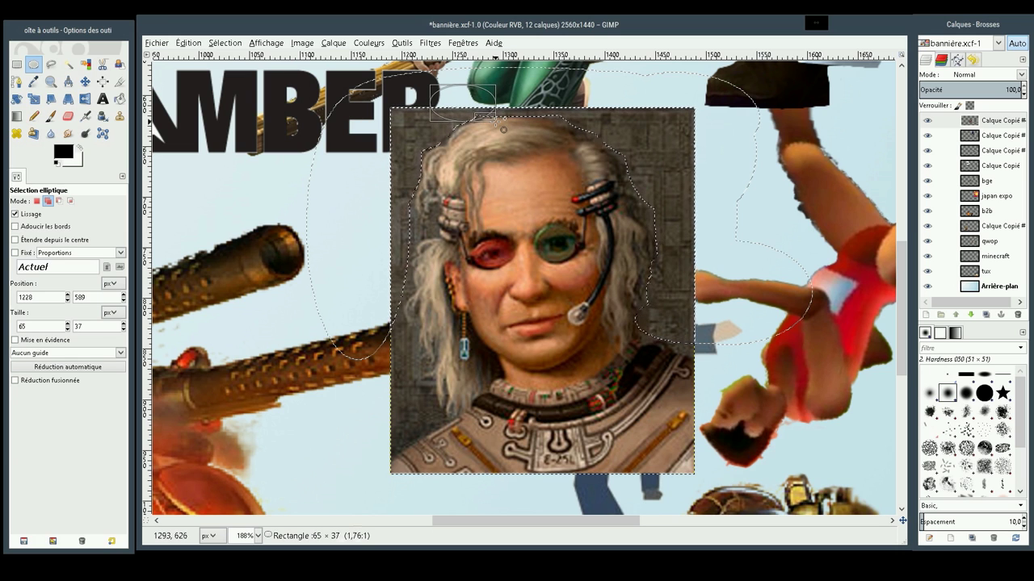
pyautogui.moveTo(495, 119); pyautogui.dragTo(495, 119)
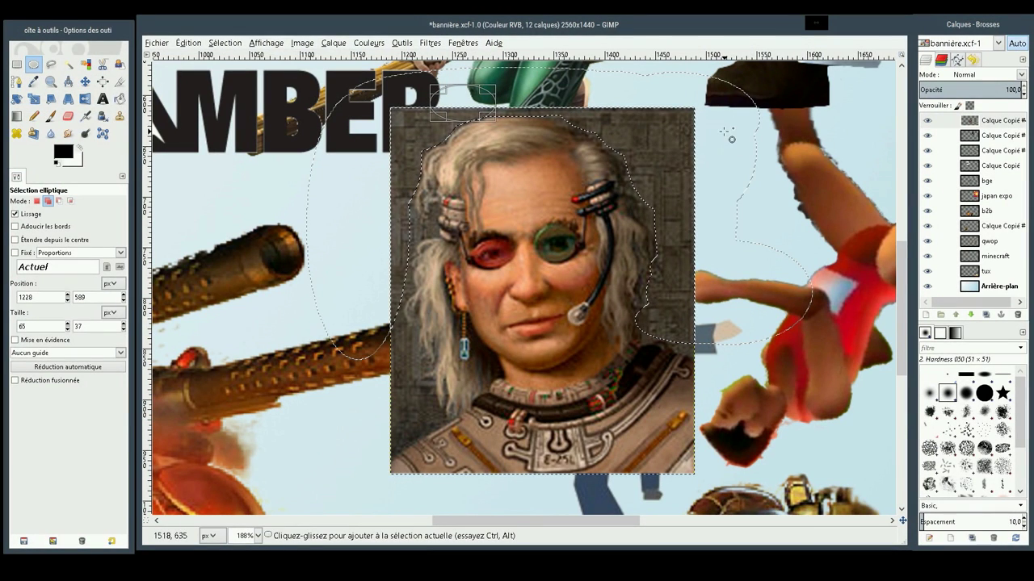
# Step: Add areas right of and above the hair, left of the hair and face, and lower-left corner
pyautogui.moveTo(724, 132)
pyautogui.mouseDown()
pyautogui.moveTo(664, 239)
pyautogui.moveTo(625, 233)
pyautogui.mouseUp()
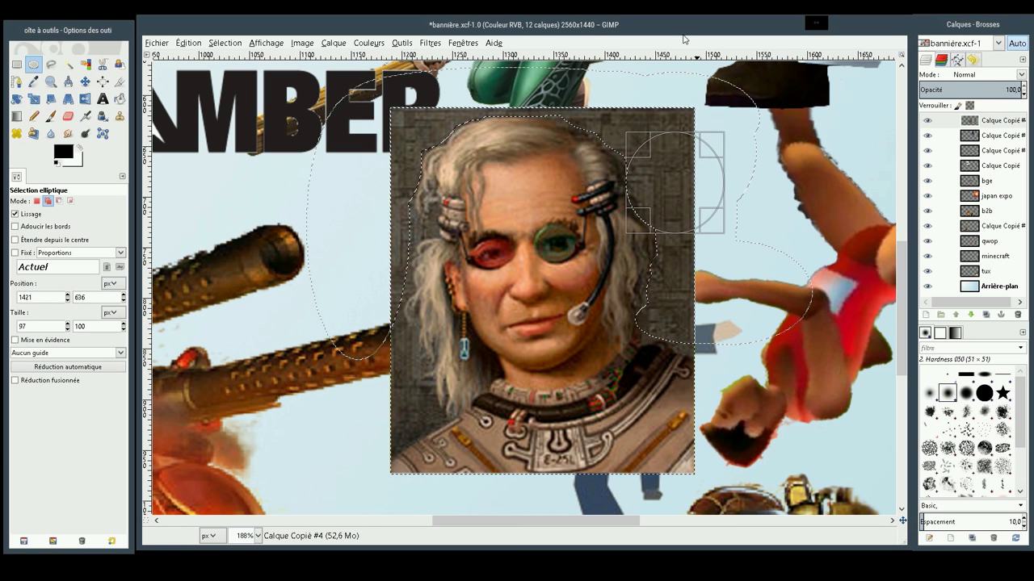
pyautogui.moveTo(670, 87)
pyautogui.mouseDown()
pyautogui.moveTo(614, 176)
pyautogui.moveTo(636, 188)
pyautogui.moveTo(614, 172)
pyautogui.mouseUp()
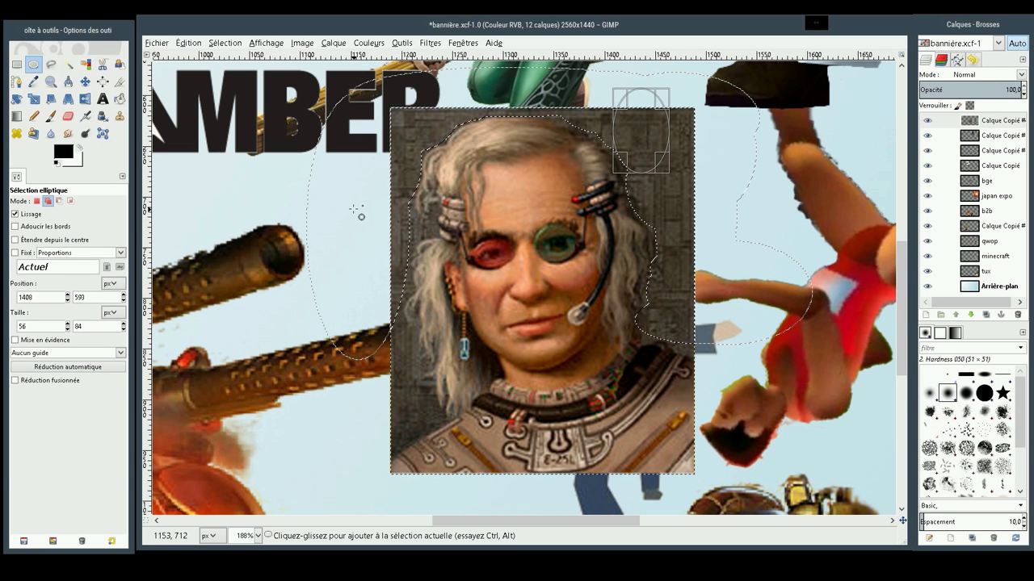
pyautogui.moveTo(354, 210)
pyautogui.mouseDown()
pyautogui.moveTo(421, 235)
pyautogui.moveTo(417, 249)
pyautogui.mouseUp()
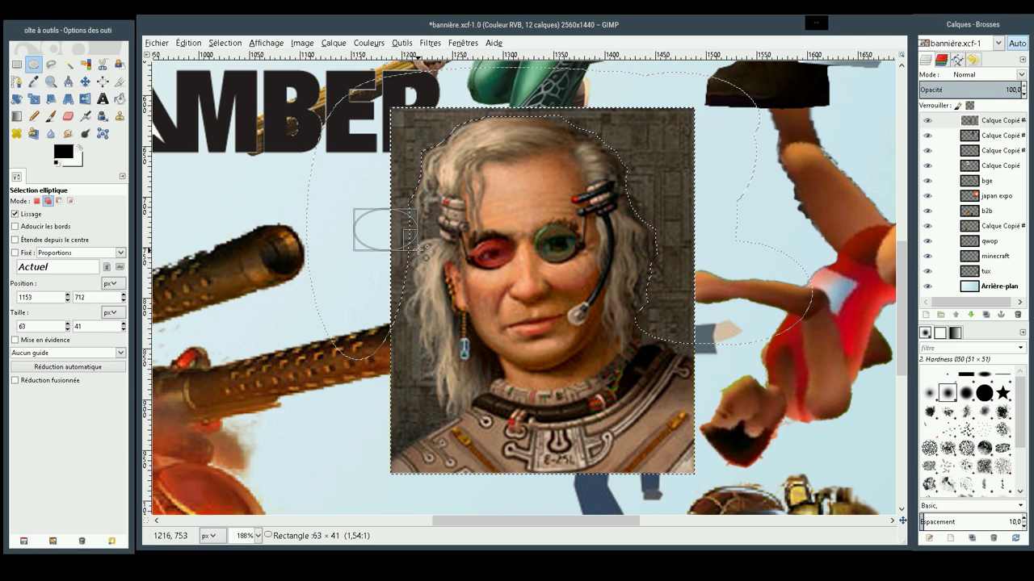
pyautogui.moveTo(417, 250); pyautogui.dragTo(405, 249)
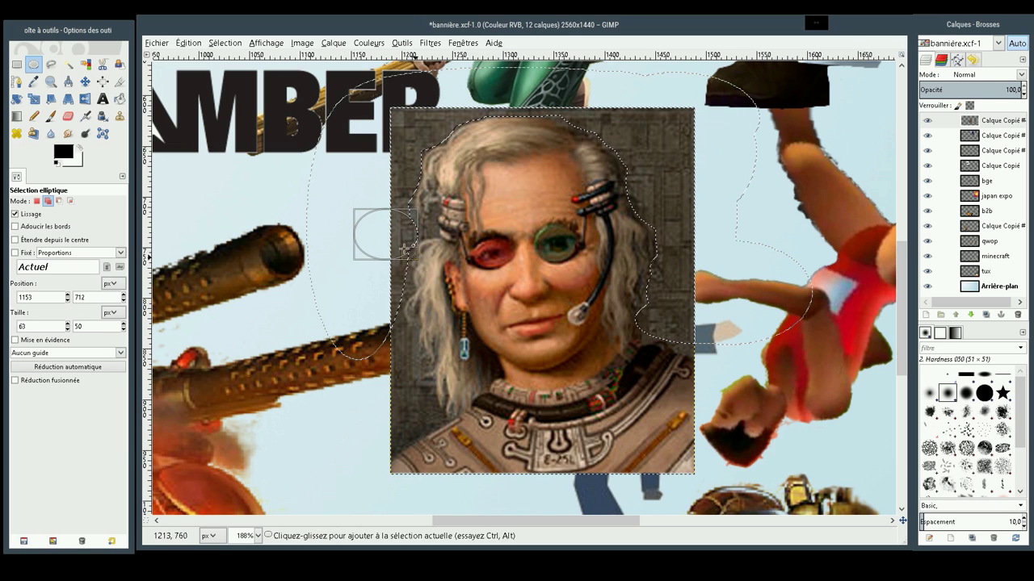
pyautogui.moveTo(329, 269)
pyautogui.mouseDown()
pyautogui.moveTo(413, 184)
pyautogui.moveTo(414, 168)
pyautogui.mouseUp()
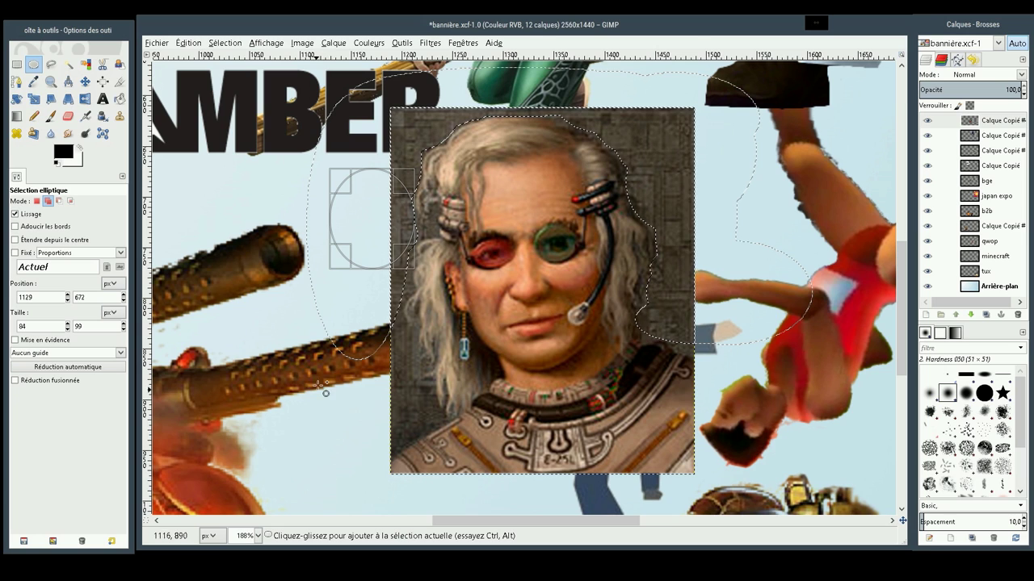
pyautogui.moveTo(270, 315)
pyautogui.mouseDown()
pyautogui.moveTo(416, 418)
pyautogui.moveTo(432, 465)
pyautogui.moveTo(421, 469)
pyautogui.mouseUp()
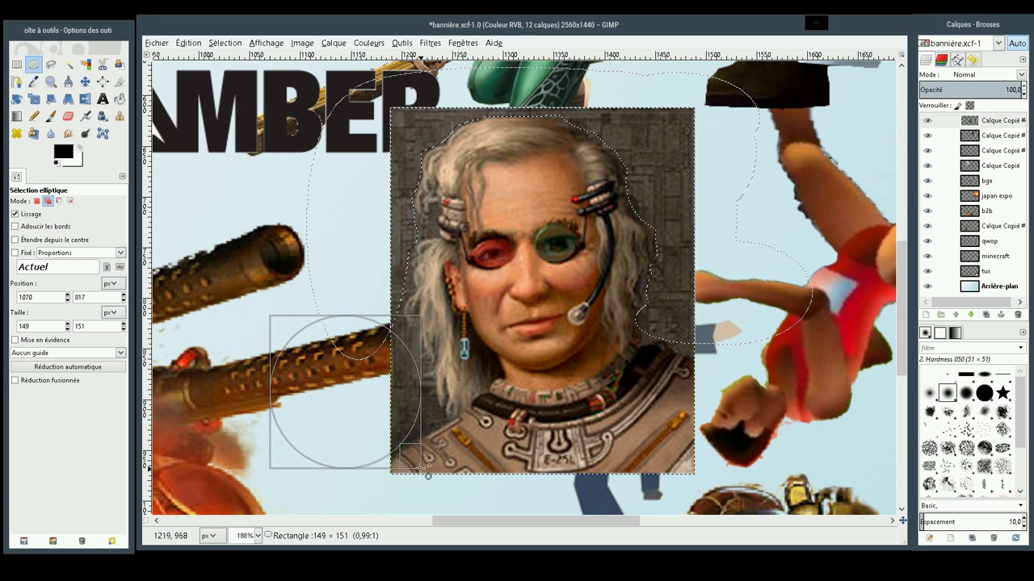
# Step: Add ellipses over the lower-left background along the neck and shoulder, and right of the neck
pyautogui.moveTo(422, 469); pyautogui.dragTo(423, 472)
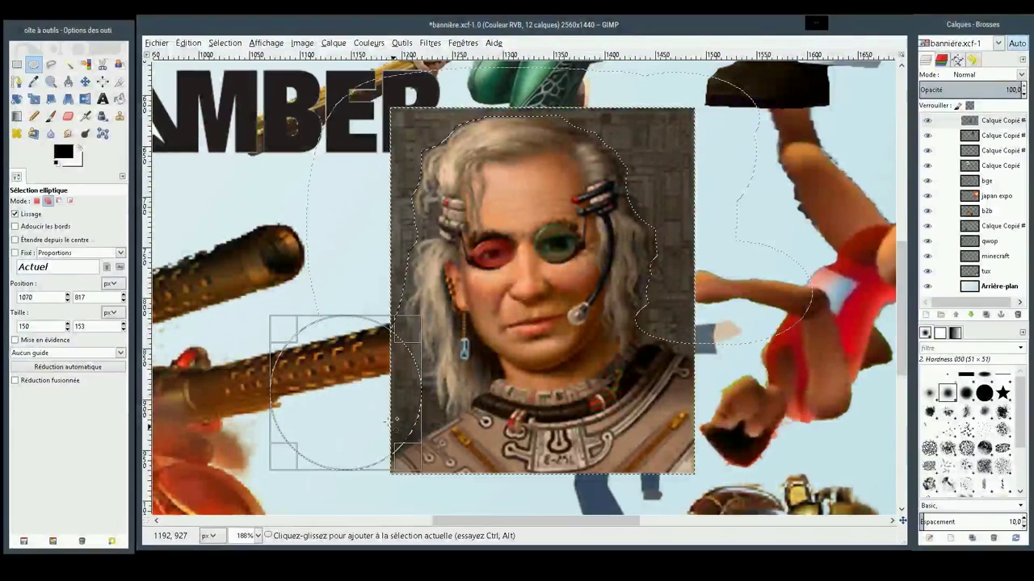
pyautogui.moveTo(276, 232); pyautogui.dragTo(402, 403)
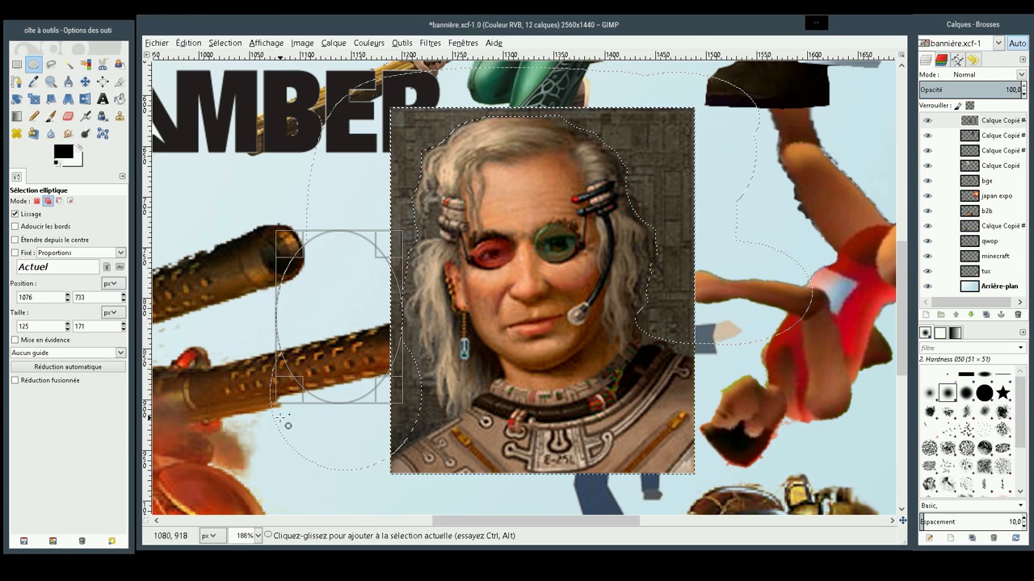
pyautogui.moveTo(280, 418); pyautogui.dragTo(416, 305)
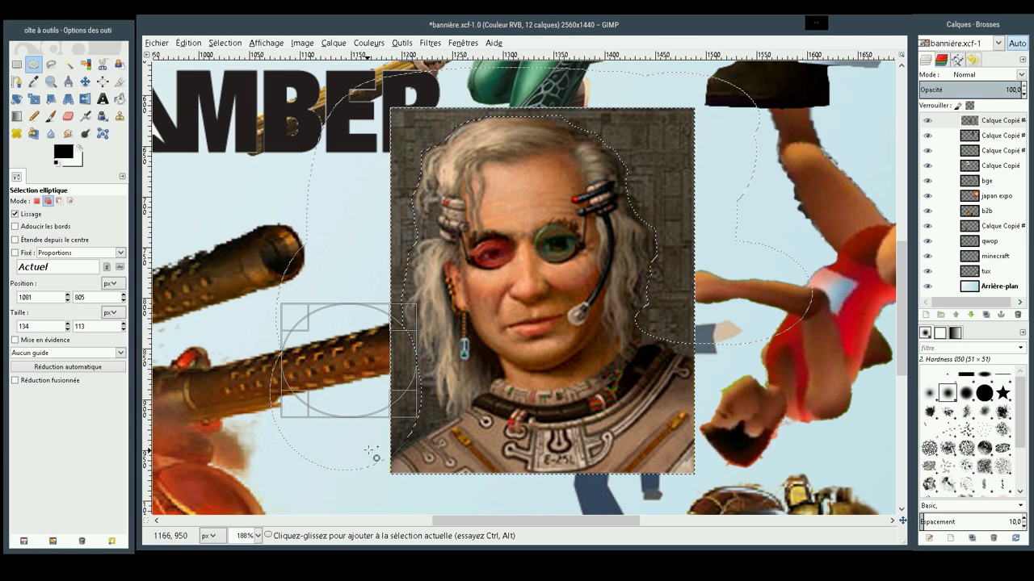
pyautogui.moveTo(353, 377); pyautogui.dragTo(432, 433)
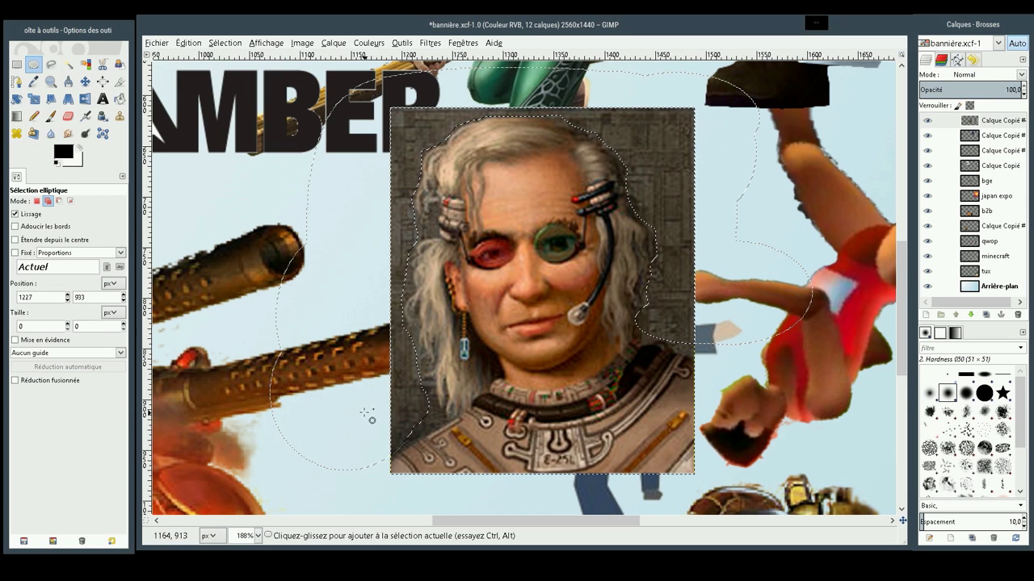
pyautogui.moveTo(355, 412)
pyautogui.mouseDown()
pyautogui.moveTo(455, 416)
pyautogui.moveTo(445, 429)
pyautogui.mouseUp()
pyautogui.moveTo(338, 353)
pyautogui.mouseDown()
pyautogui.moveTo(440, 444)
pyautogui.moveTo(347, 415)
pyautogui.moveTo(420, 423)
pyautogui.moveTo(432, 438)
pyautogui.mouseUp()
pyautogui.moveTo(263, 346)
pyautogui.mouseDown()
pyautogui.moveTo(297, 356)
pyautogui.moveTo(428, 455)
pyautogui.mouseUp()
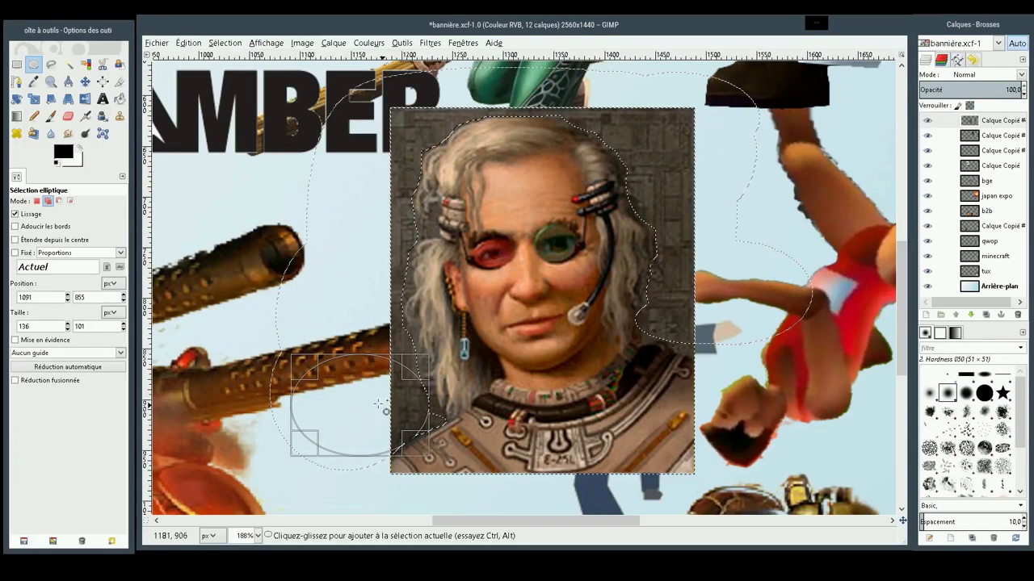
pyautogui.moveTo(360, 404); pyautogui.dragTo(437, 422)
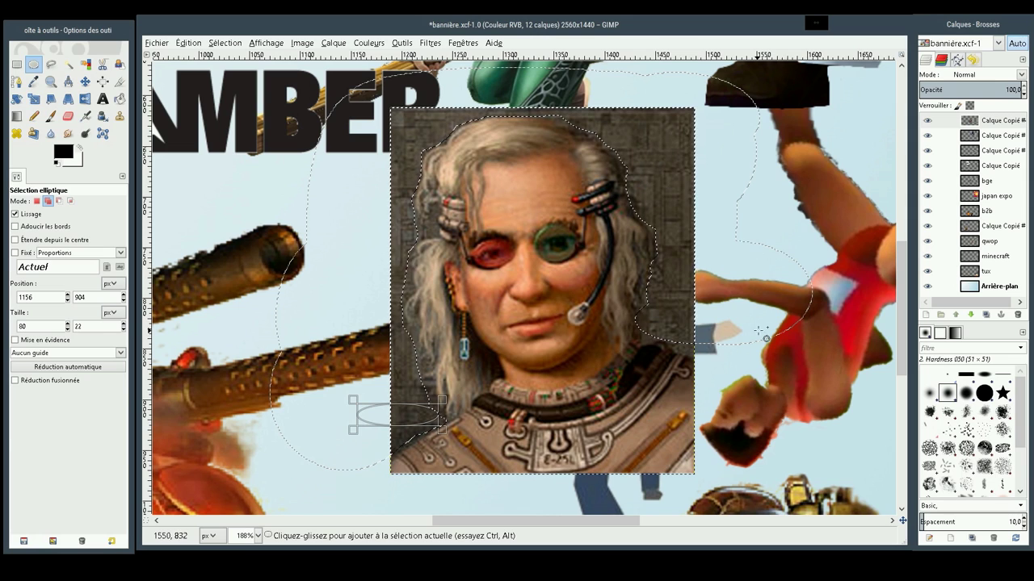
pyautogui.moveTo(748, 291)
pyautogui.mouseDown()
pyautogui.moveTo(667, 357)
pyautogui.moveTo(660, 352)
pyautogui.mouseUp()
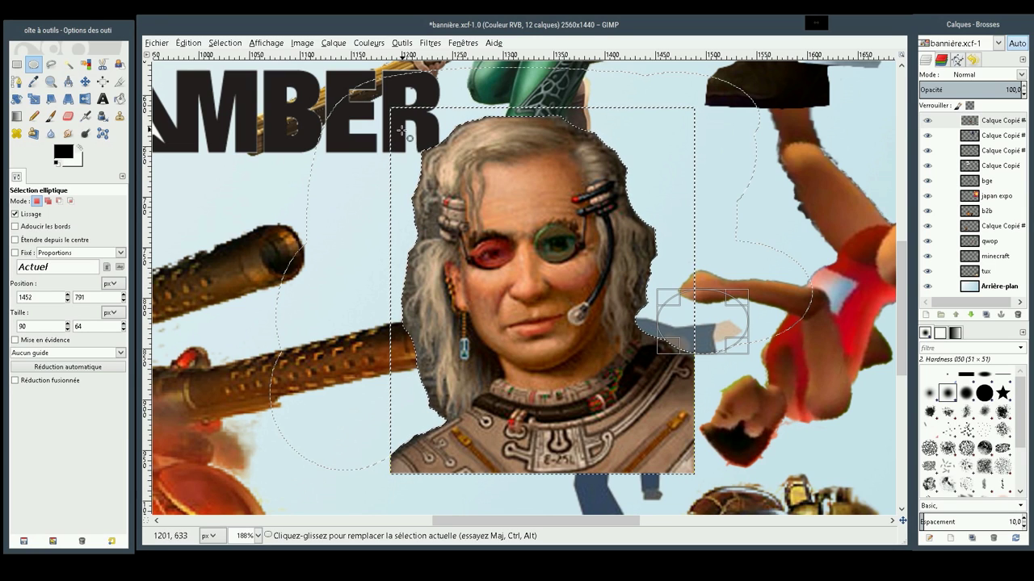
# Step: Select leftover background bits at the hair's top left and right of the face and hair
pyautogui.moveTo(402, 131); pyautogui.dragTo(426, 159)
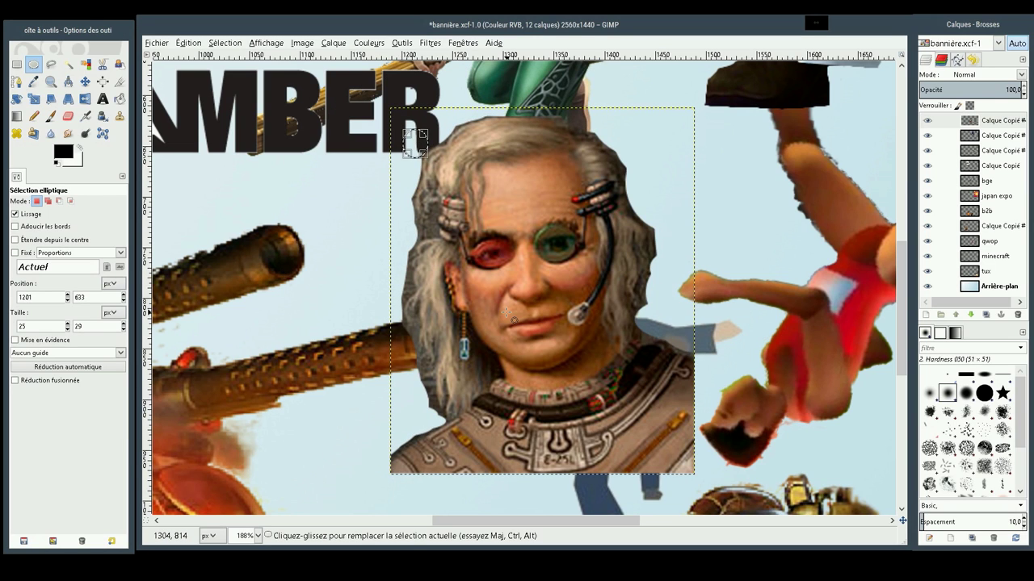
pyautogui.moveTo(673, 195)
pyautogui.mouseDown()
pyautogui.moveTo(647, 234)
pyautogui.moveTo(655, 260)
pyautogui.moveTo(718, 282)
pyautogui.mouseUp()
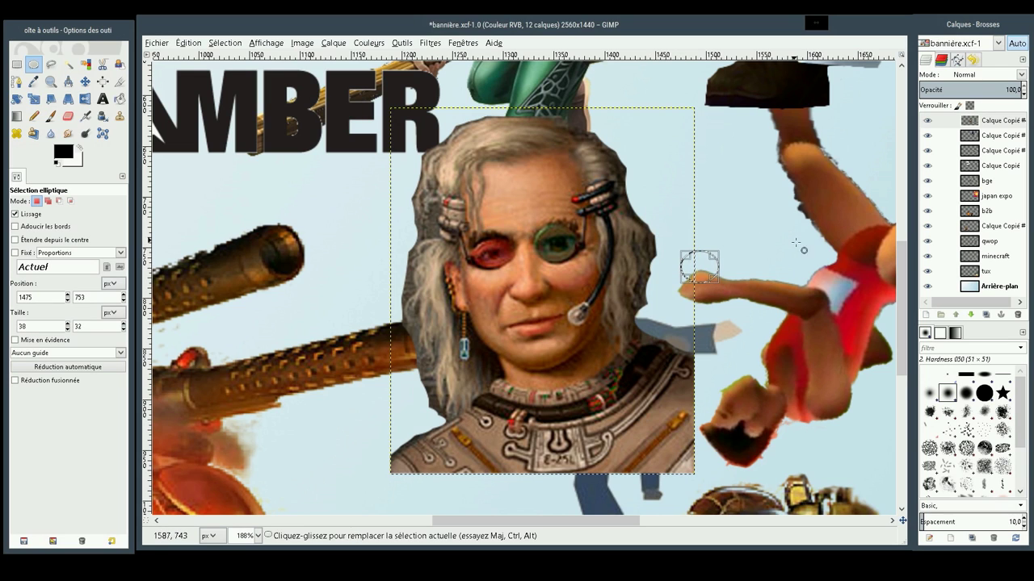
pyautogui.moveTo(775, 231); pyautogui.dragTo(652, 291)
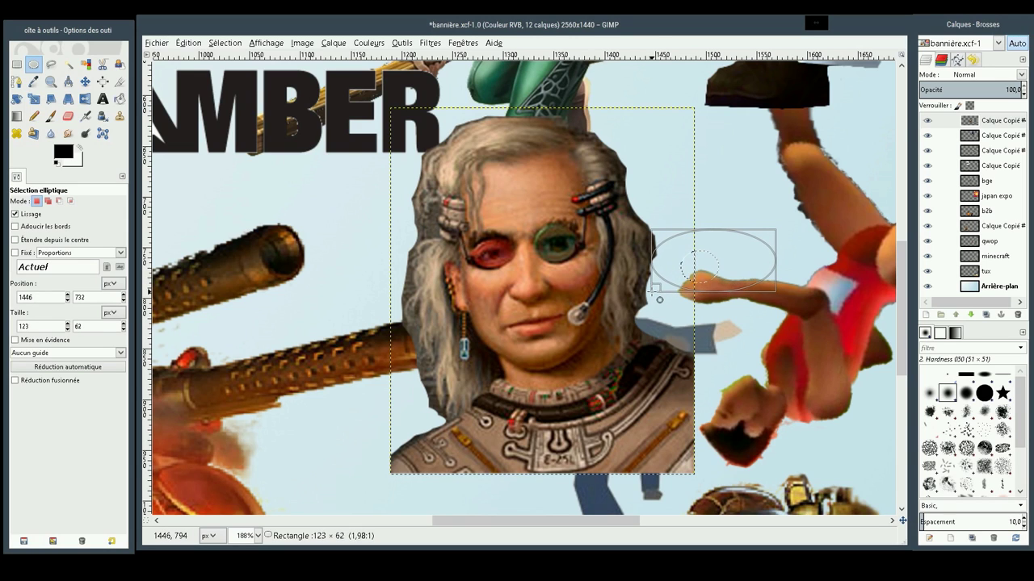
pyautogui.moveTo(653, 292); pyautogui.dragTo(652, 291)
pyautogui.moveTo(749, 141); pyautogui.dragTo(650, 309)
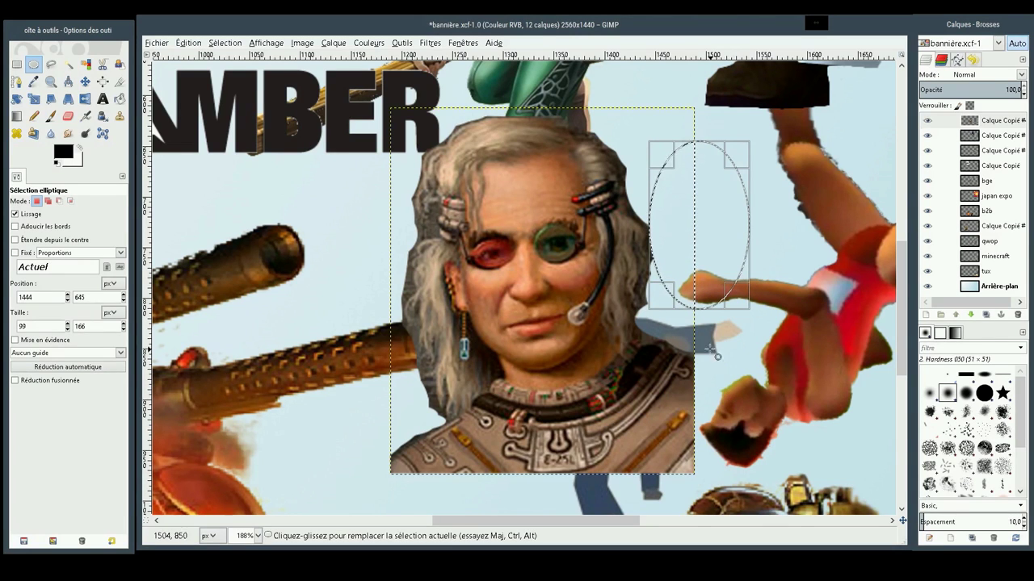
pyautogui.press('Return')
pyautogui.click(701, 381)
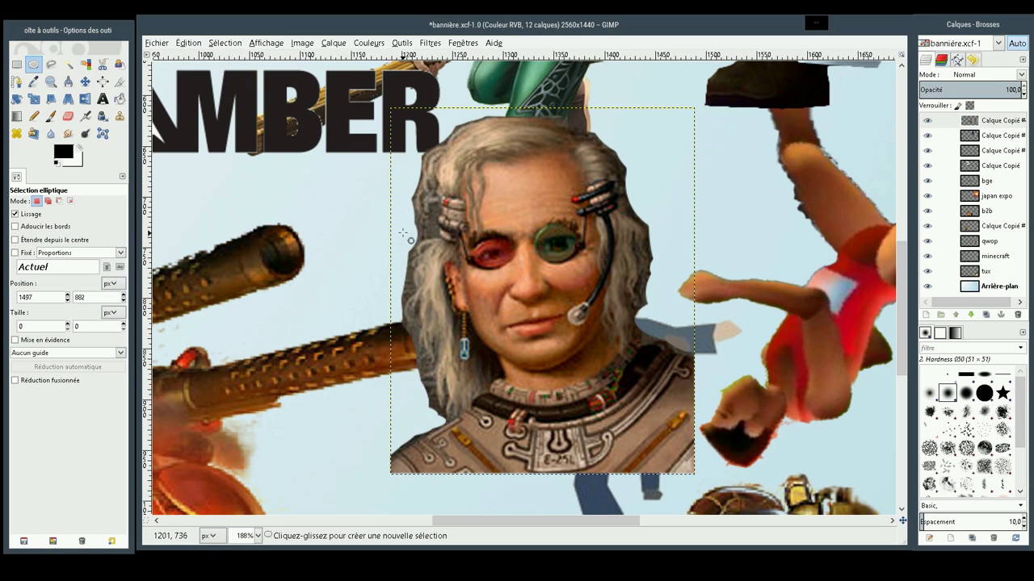
pyautogui.moveTo(393, 127); pyautogui.dragTo(432, 170)
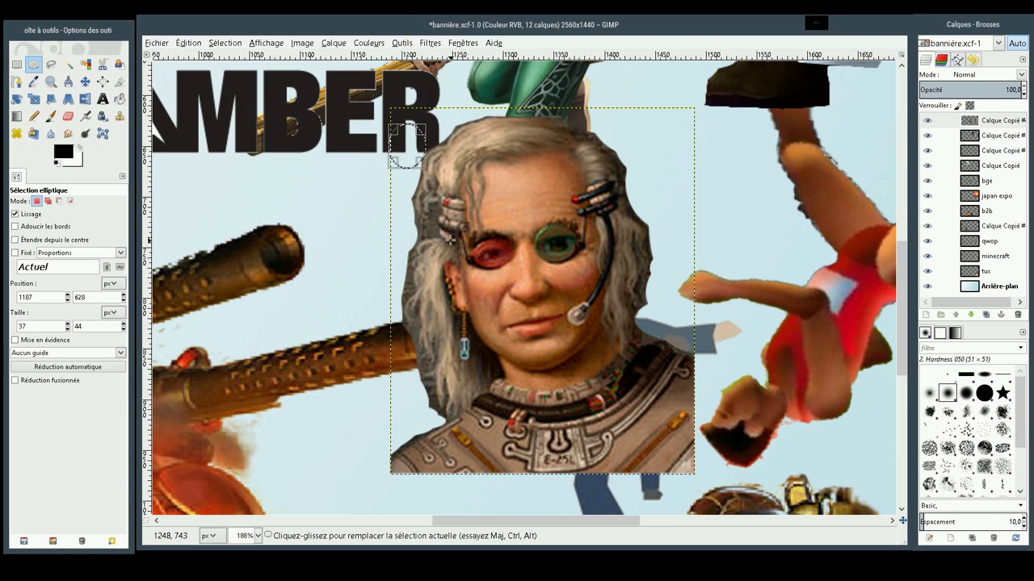
# Step: Zoom in to about 431% on the hair edge beside the gun barrel
pyautogui.click(51, 81)
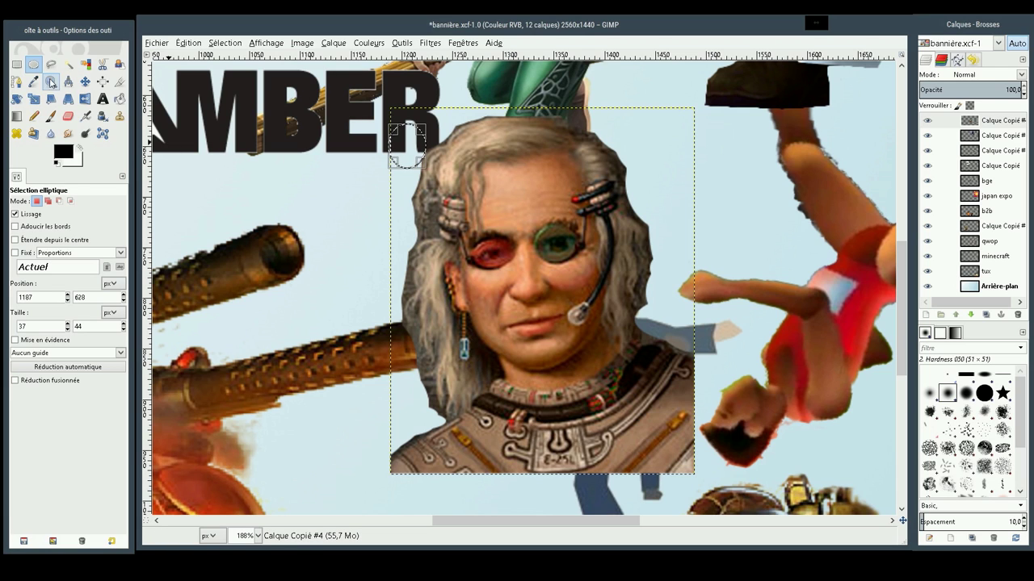
pyautogui.moveTo(330, 125); pyautogui.dragTo(512, 501)
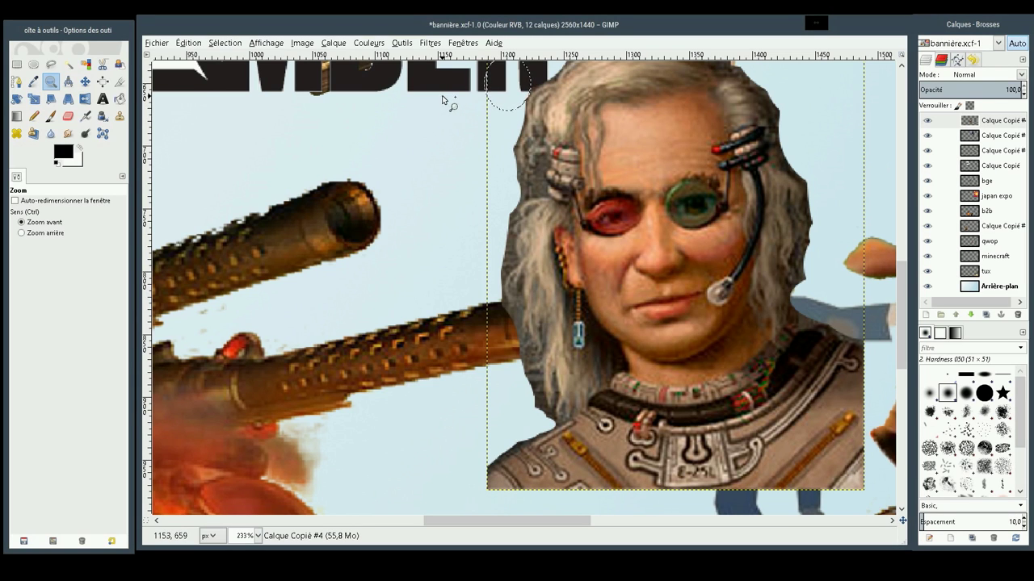
pyautogui.moveTo(443, 97); pyautogui.dragTo(609, 254)
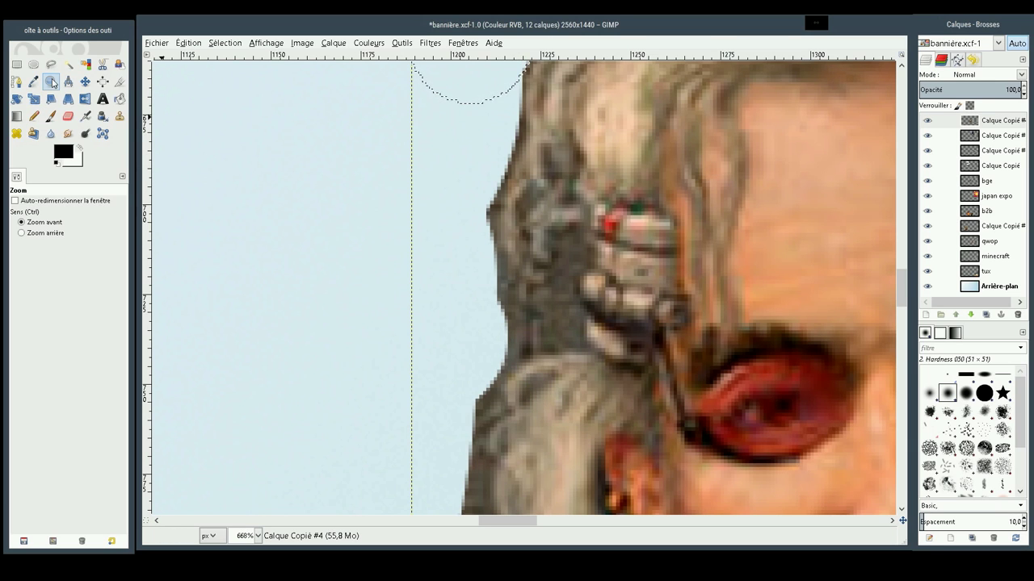
pyautogui.keyDown('ctrl'); pyautogui.click(458, 296); pyautogui.keyUp('ctrl')
pyautogui.keyDown('ctrl'); pyautogui.click(458, 295); pyautogui.keyUp('ctrl')
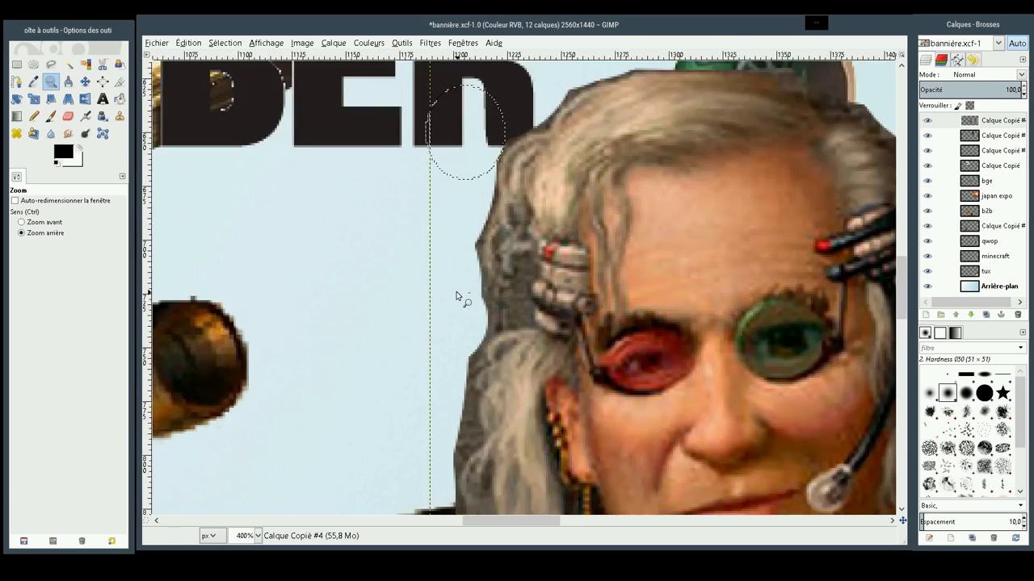
pyautogui.keyDown('ctrl'); pyautogui.click(458, 296); pyautogui.keyUp('ctrl')
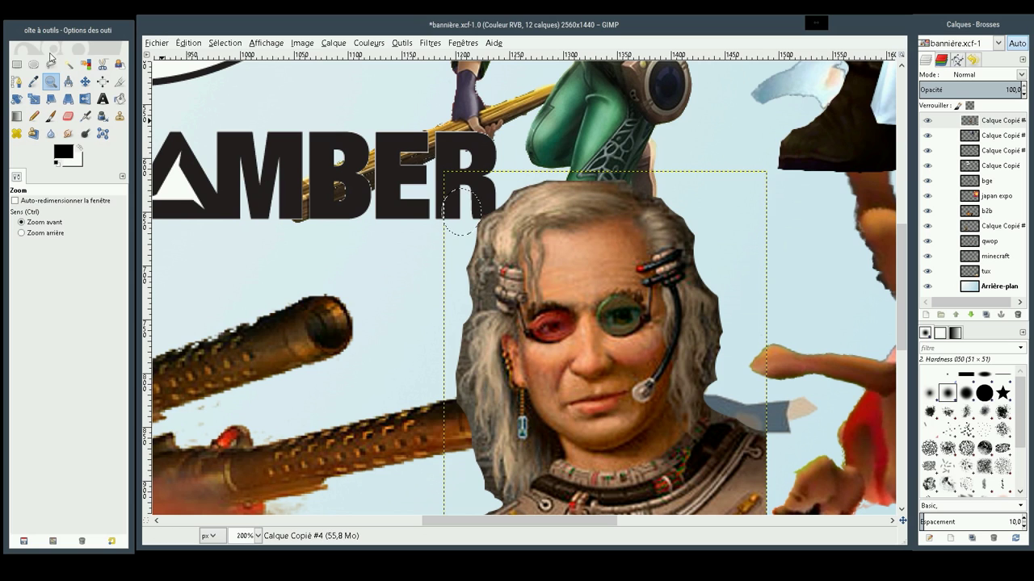
pyautogui.moveTo(421, 300)
pyautogui.mouseDown()
pyautogui.moveTo(507, 504)
pyautogui.moveTo(531, 523)
pyautogui.mouseUp()
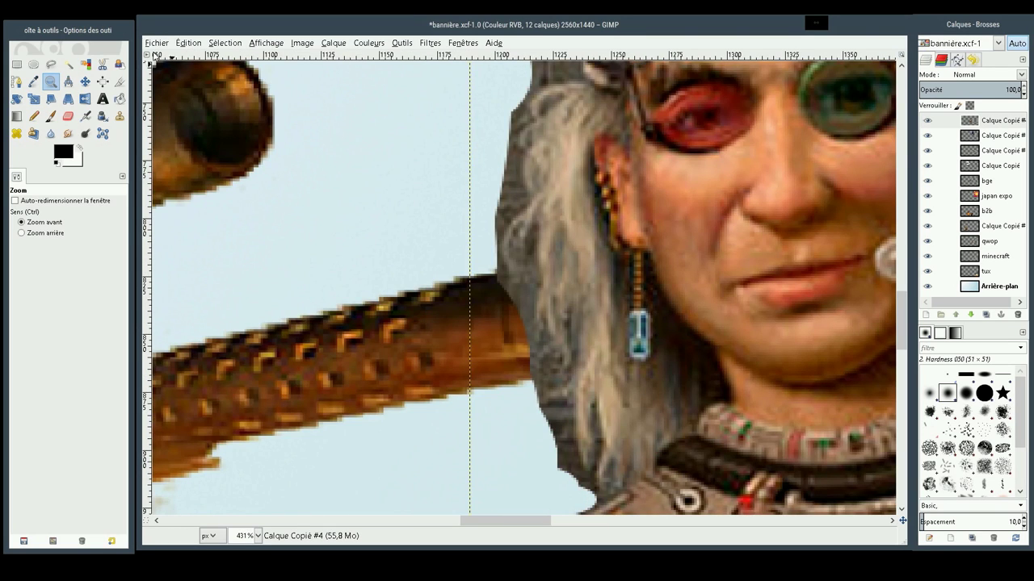
# Step: Erase the dark hair fringe below the gun barrel with the Hardness 075 eraser brush
pyautogui.click(68, 115)
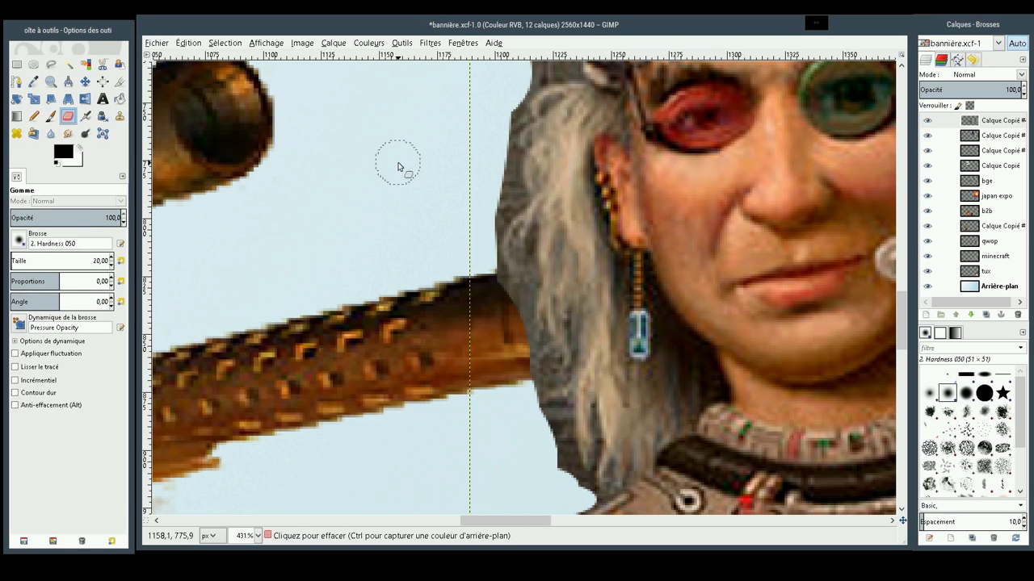
pyautogui.click(496, 176)
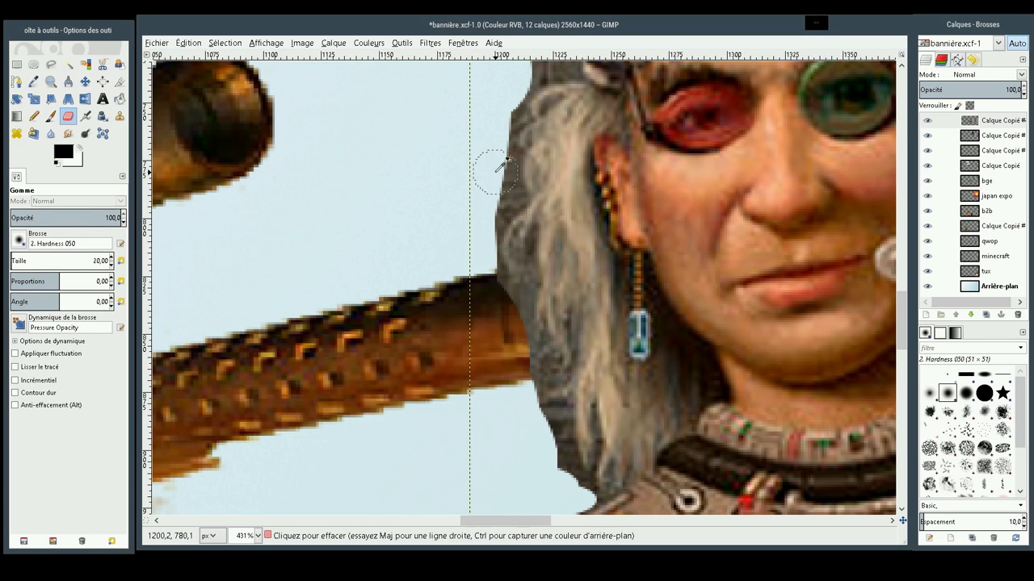
pyautogui.press('ctrl')
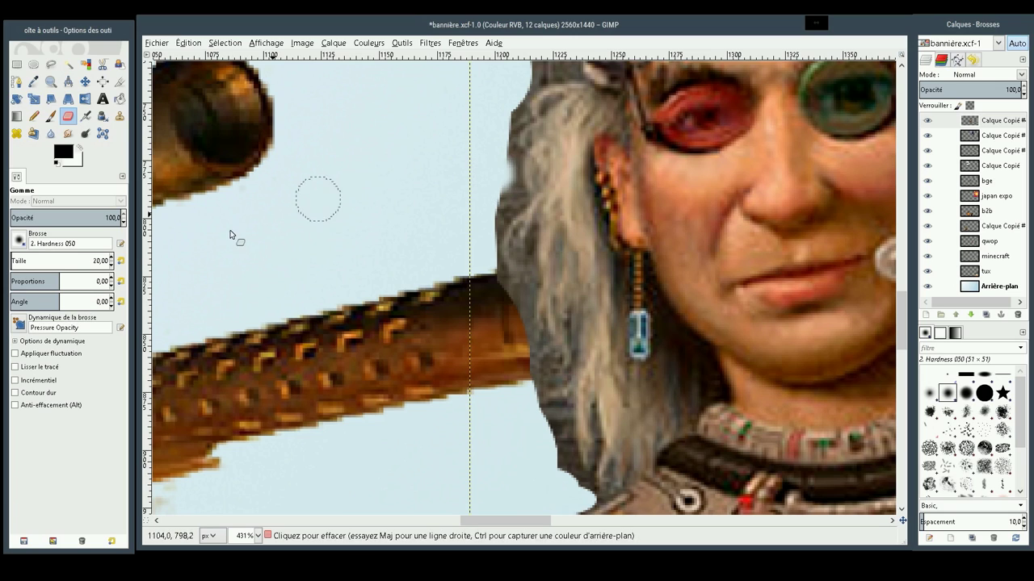
pyautogui.click(19, 241)
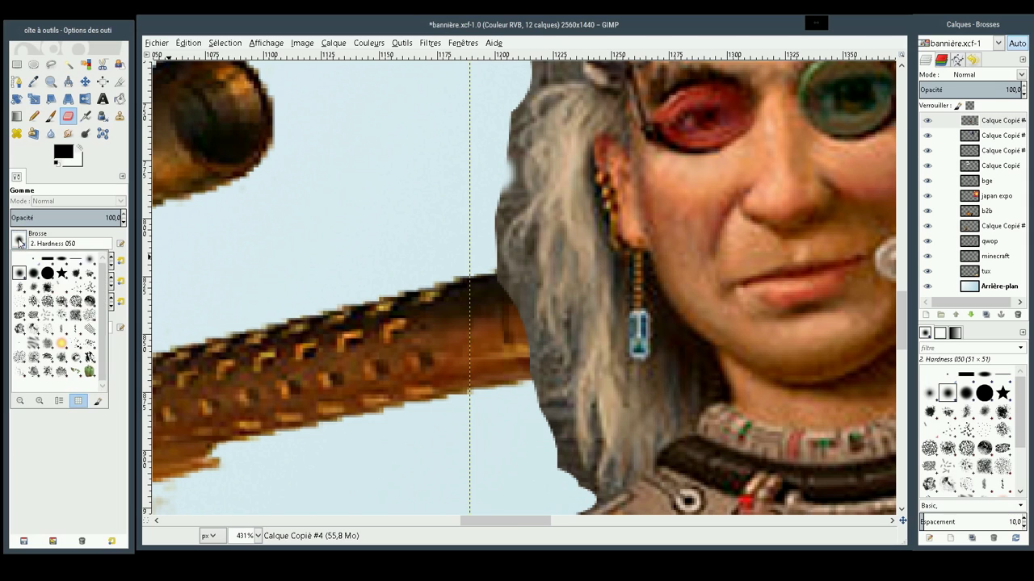
pyautogui.click(34, 274)
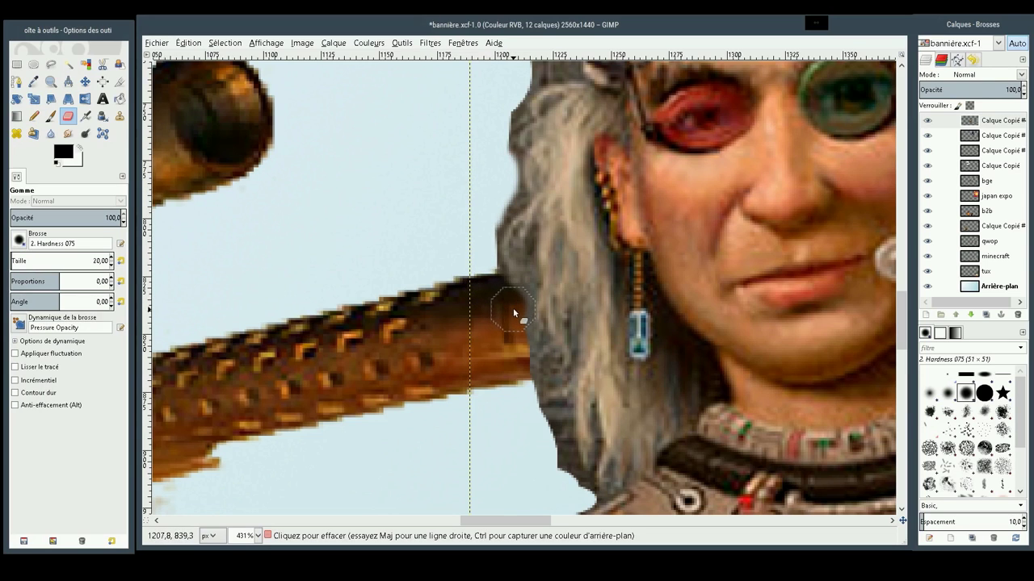
pyautogui.moveTo(520, 357)
pyautogui.mouseDown()
pyautogui.moveTo(550, 394)
pyautogui.moveTo(544, 415)
pyautogui.moveTo(575, 499)
pyautogui.moveTo(502, 459)
pyautogui.mouseUp()
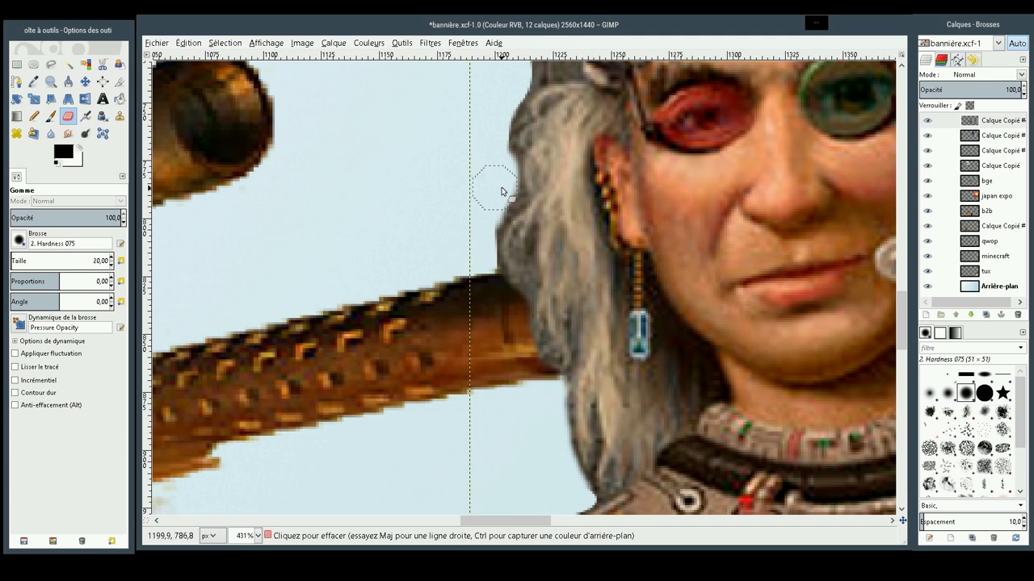
# Step: Erase the remaining dark fringe pixels along the right and top hair edges
pyautogui.moveTo(901, 302); pyautogui.dragTo(901, 261)
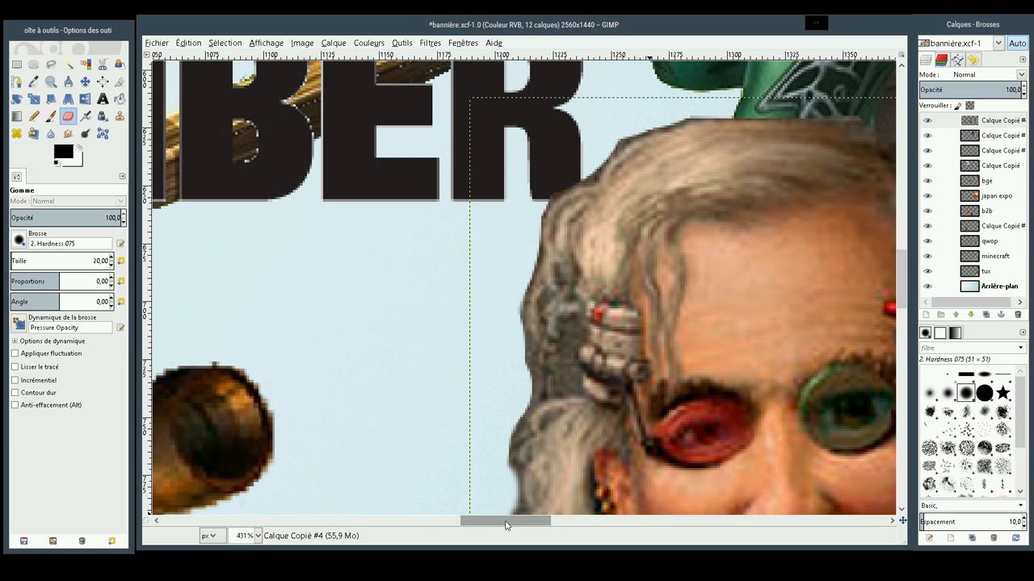
pyautogui.moveTo(505, 526); pyautogui.dragTo(570, 521)
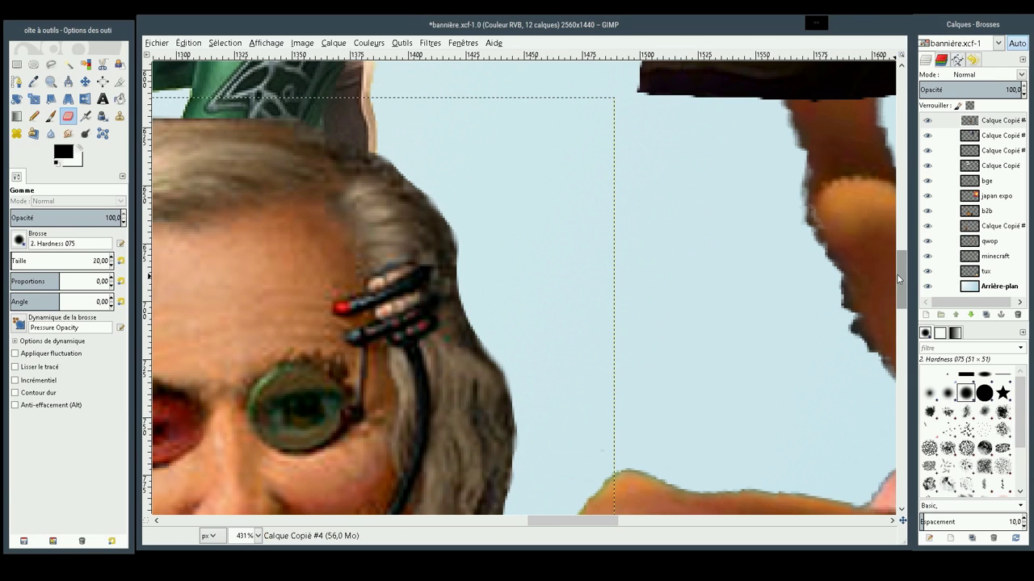
pyautogui.scroll(-2, 893, 287)
pyautogui.scroll(-4, 727, 307)
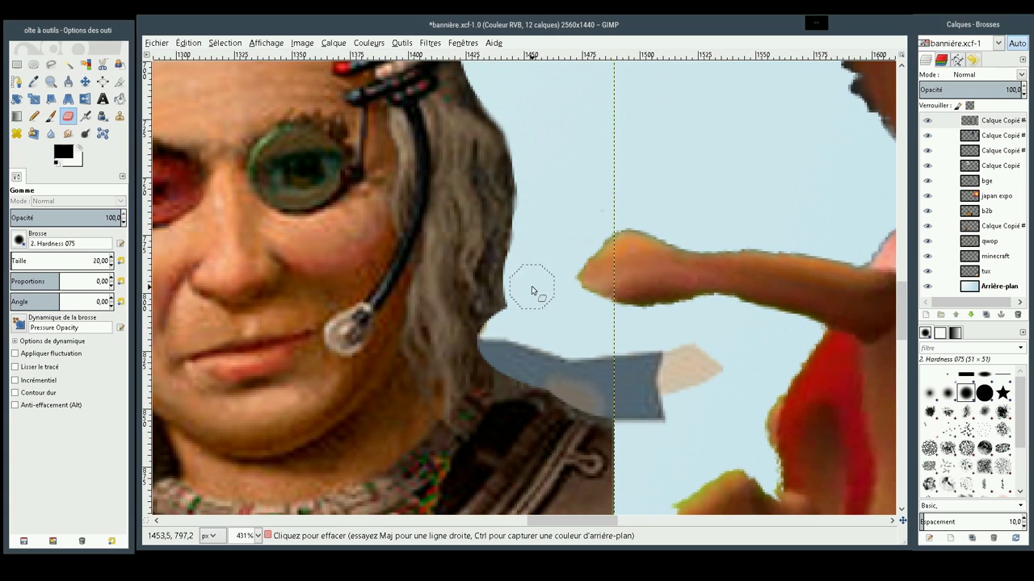
pyautogui.moveTo(527, 300)
pyautogui.mouseDown()
pyautogui.moveTo(509, 334)
pyautogui.moveTo(519, 302)
pyautogui.mouseUp()
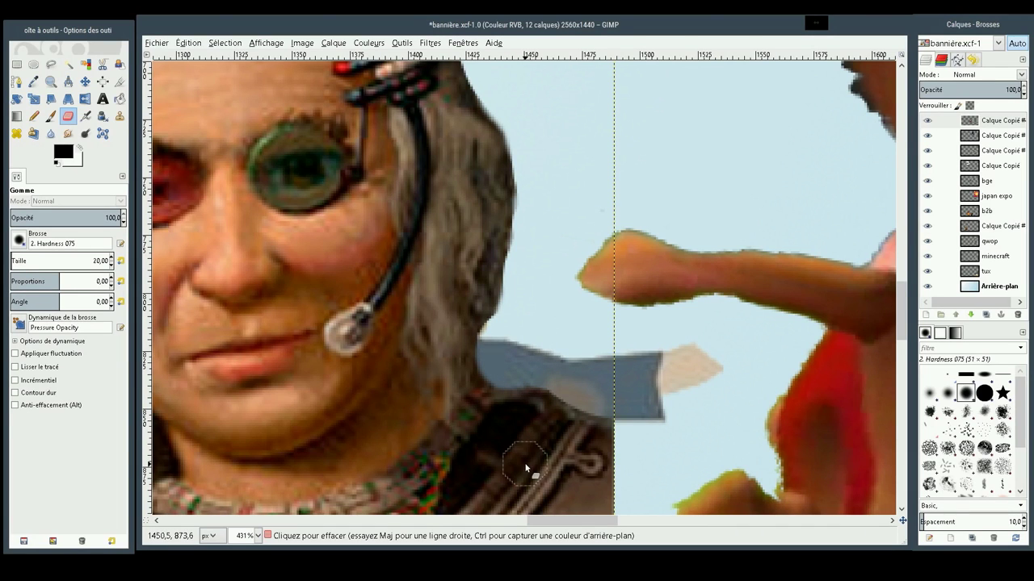
pyautogui.moveTo(568, 521)
pyautogui.mouseDown()
pyautogui.moveTo(488, 531)
pyautogui.moveTo(526, 535)
pyautogui.mouseUp()
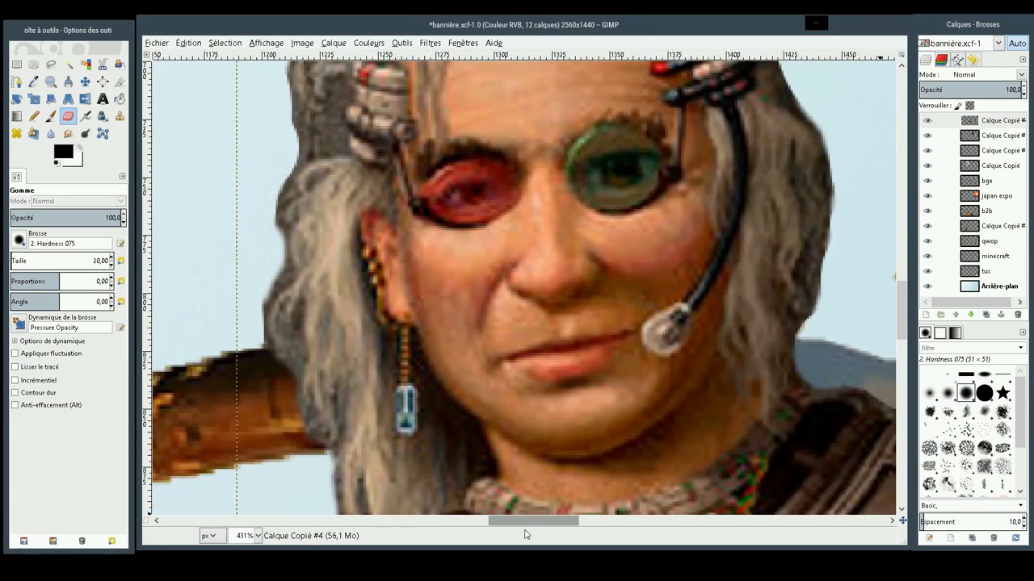
pyautogui.moveTo(903, 323); pyautogui.dragTo(896, 363)
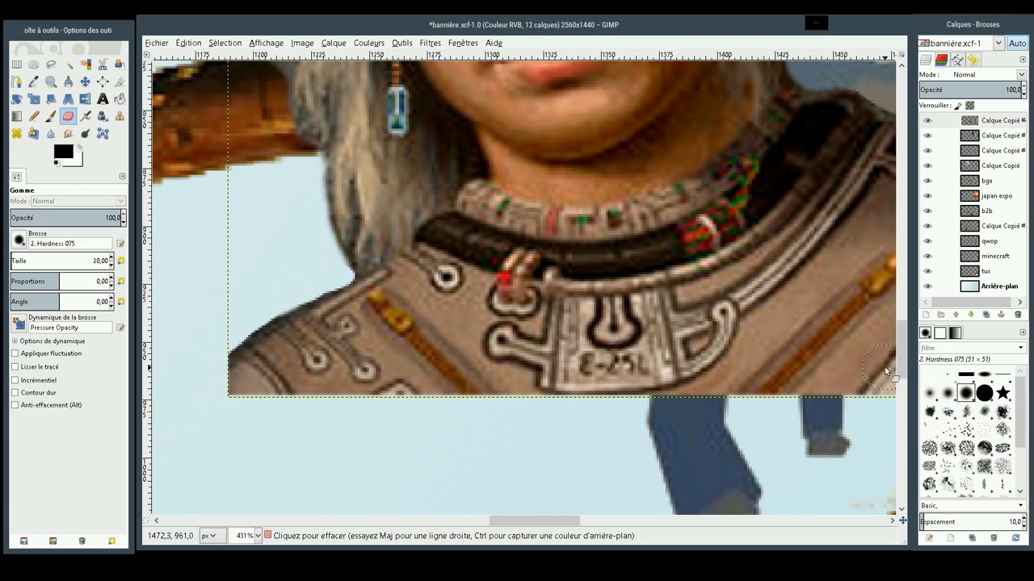
pyautogui.moveTo(902, 352); pyautogui.dragTo(899, 273)
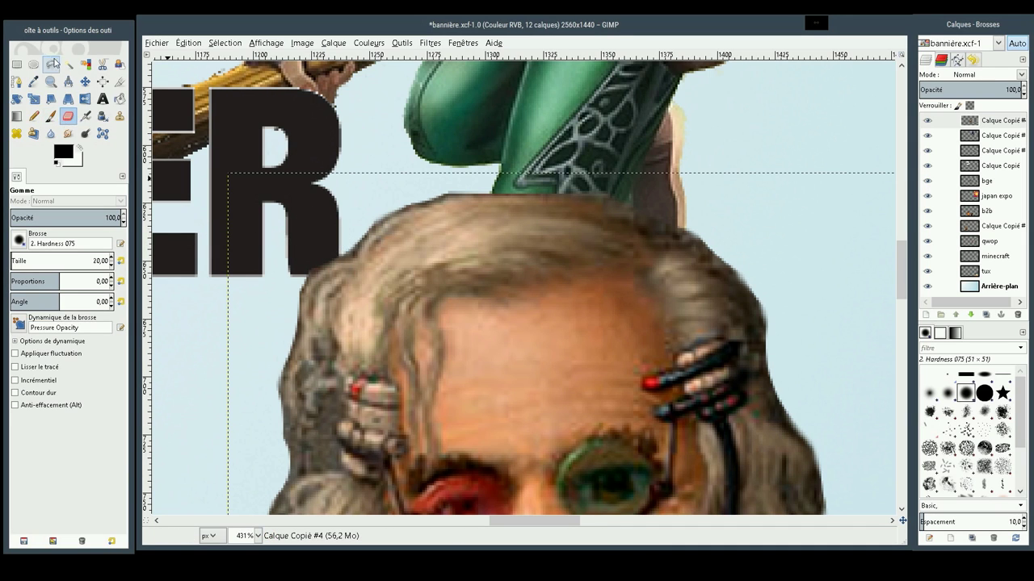
# Step: Zoom out to 50% and move the portrait layer left onto the ANTICHAMBER text
pyautogui.click(51, 82)
pyautogui.keyDown('ctrl'); pyautogui.click(516, 322); pyautogui.keyUp('ctrl')
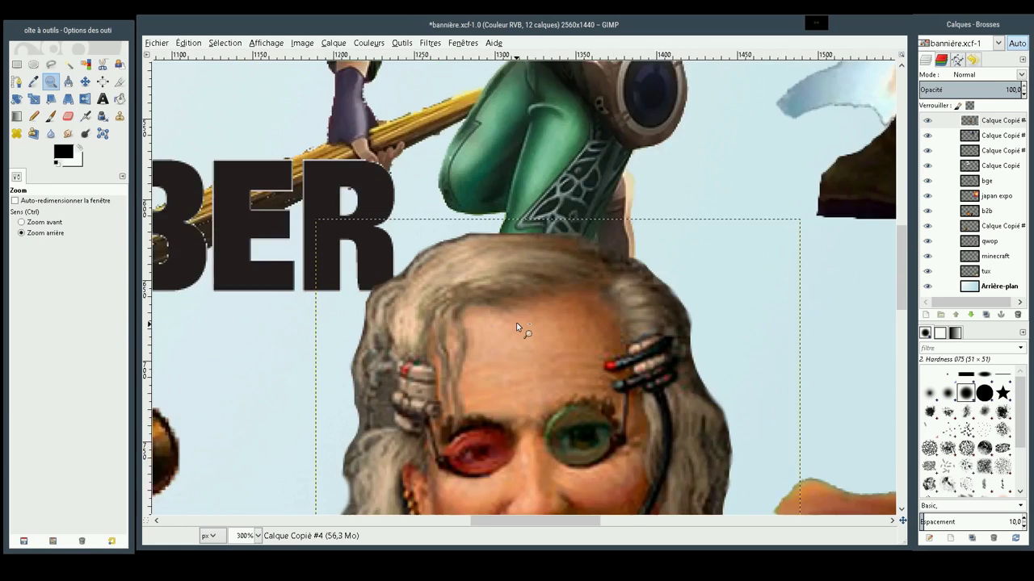
pyautogui.keyDown('ctrl'); pyautogui.click(516, 323); pyautogui.keyUp('ctrl')
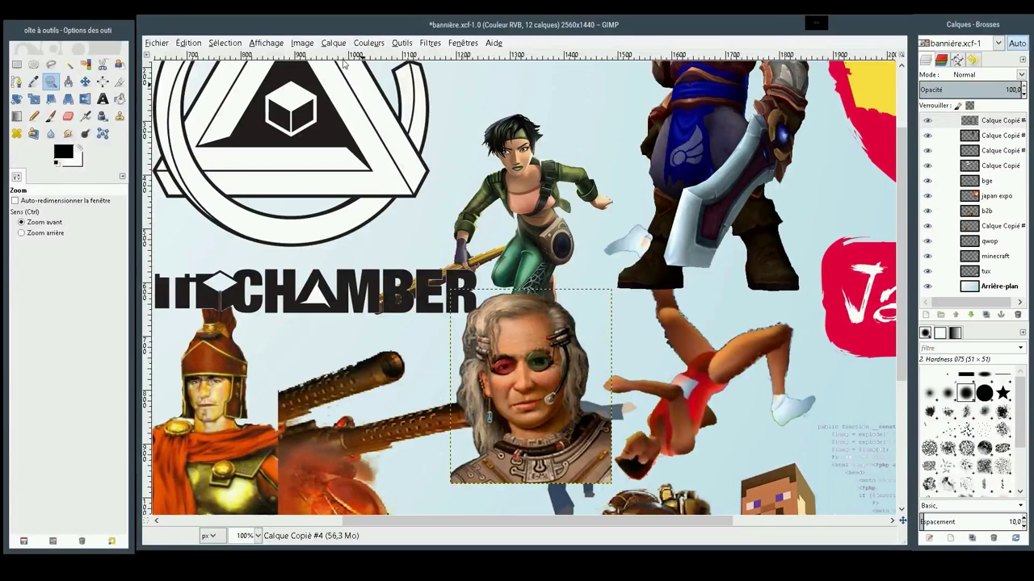
pyautogui.keyDown('ctrl'); pyautogui.click(419, 313); pyautogui.keyUp('ctrl')
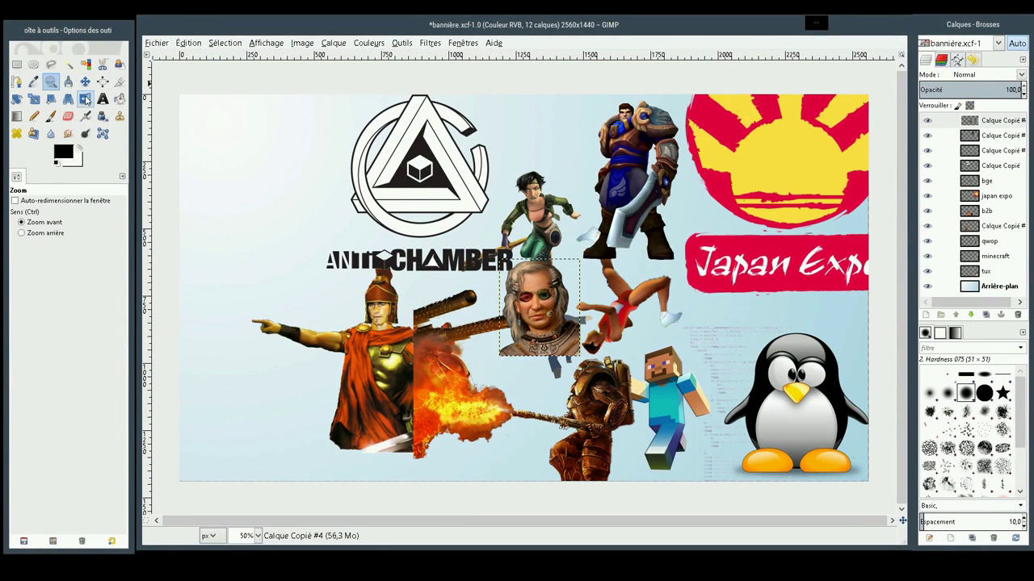
pyautogui.click(85, 81)
pyautogui.moveTo(546, 297); pyautogui.dragTo(327, 278)
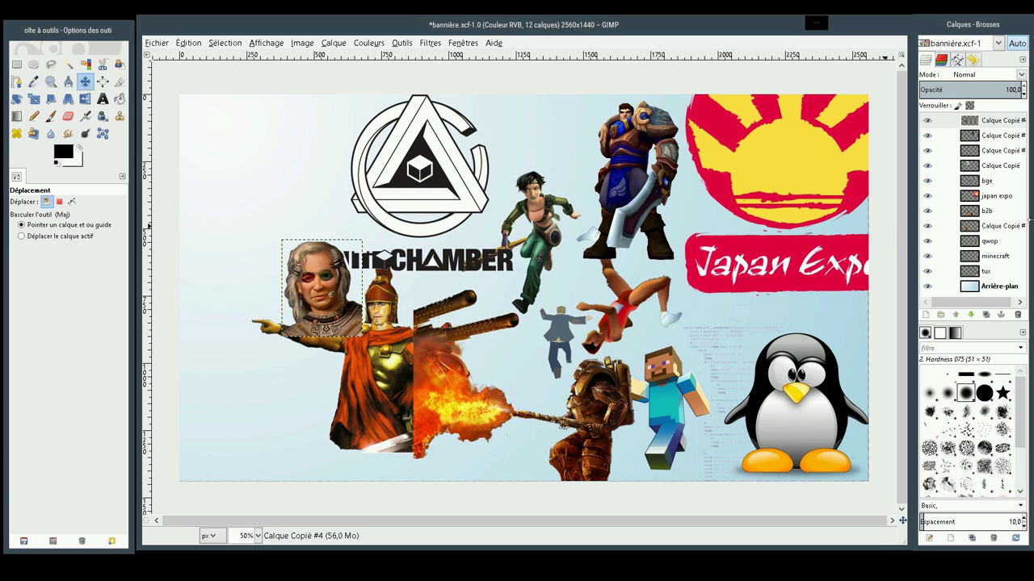
# Step: Rename the top copied layer to alpha and the second copied layer to lol
pyautogui.click(998, 136)
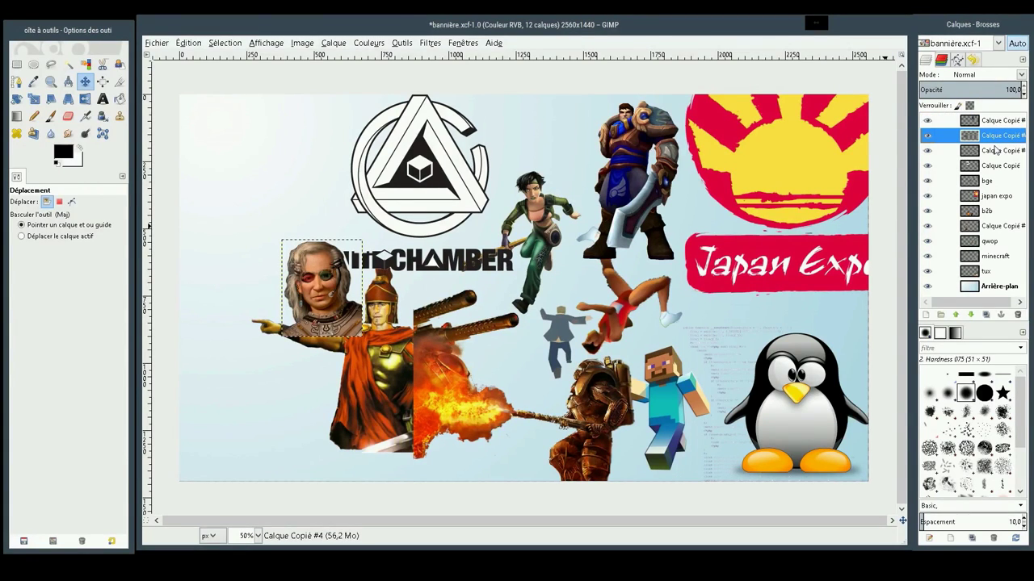
pyautogui.click(996, 153)
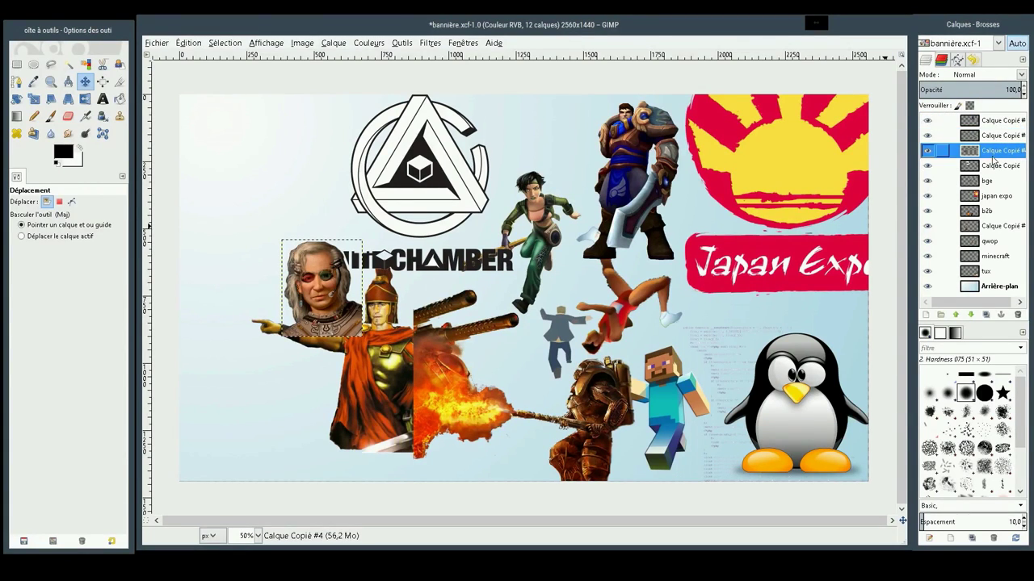
pyautogui.click(995, 122)
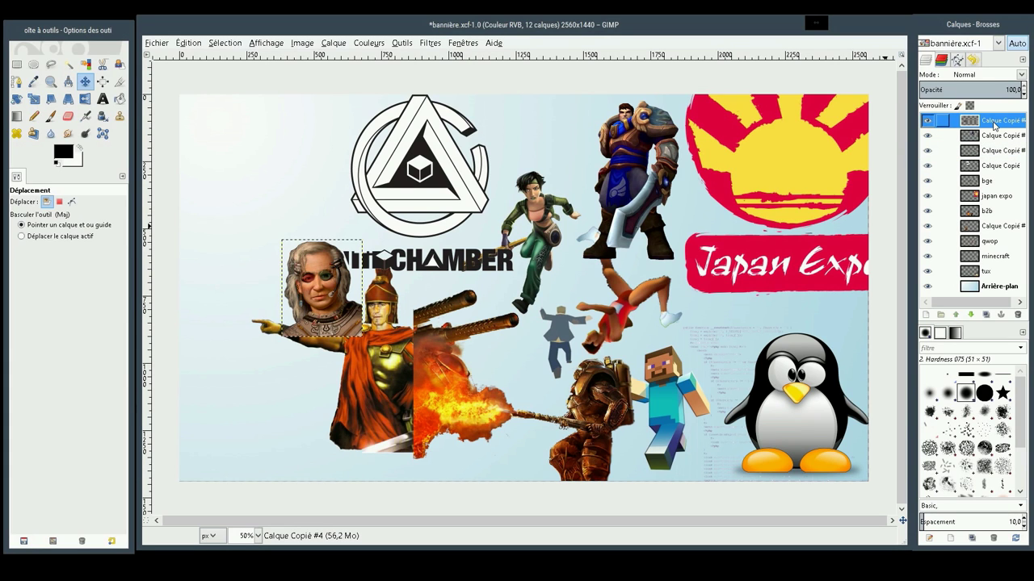
pyautogui.doubleClick(995, 123)
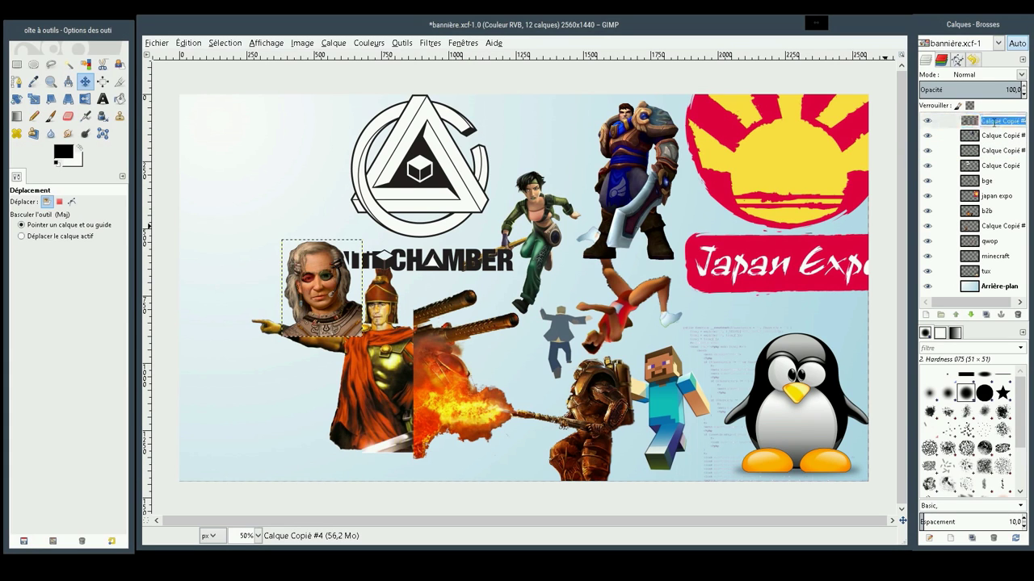
pyautogui.write('lpha')
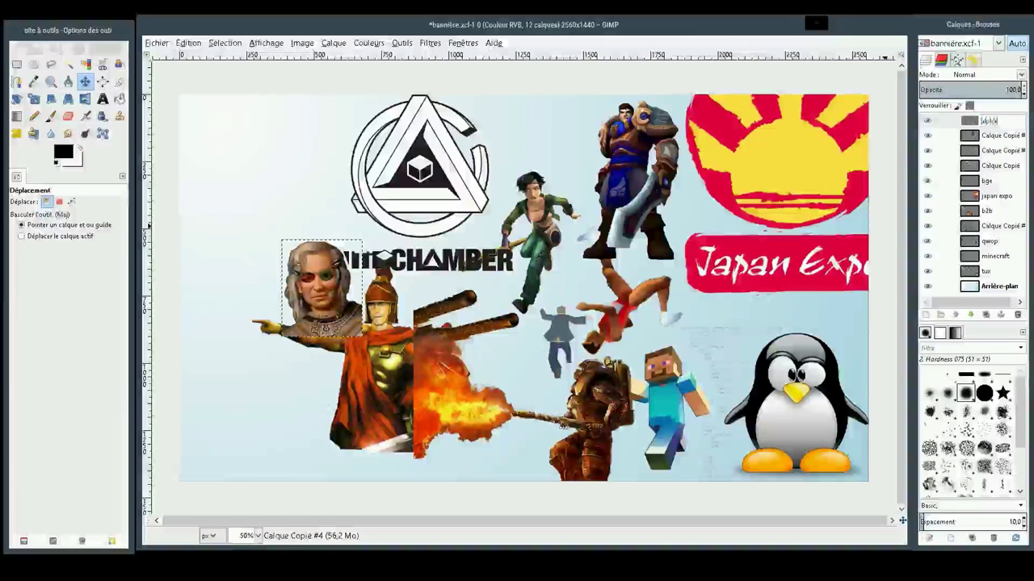
pyautogui.press('Return')
pyautogui.doubleClick(995, 136)
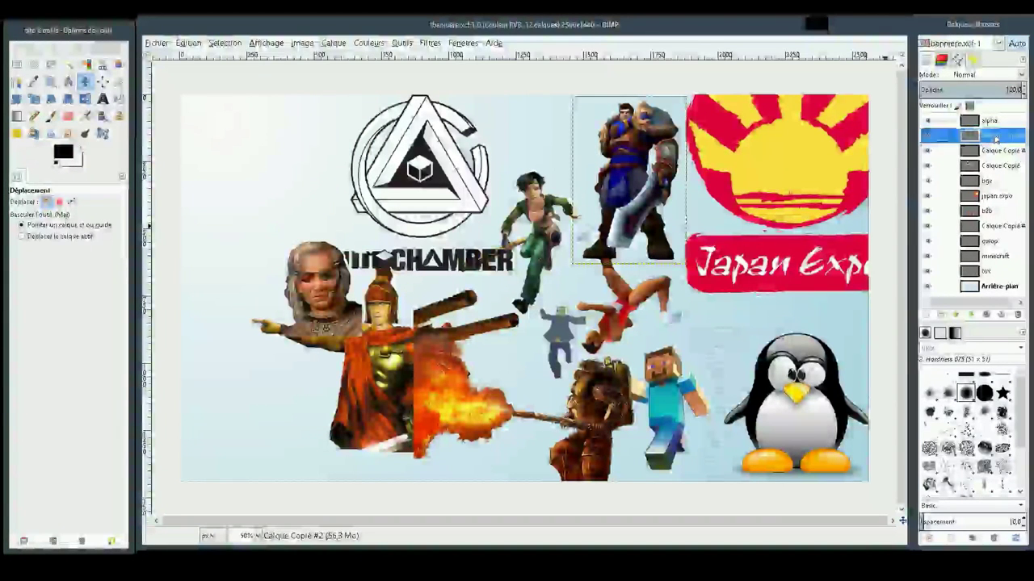
pyautogui.doubleClick(996, 136)
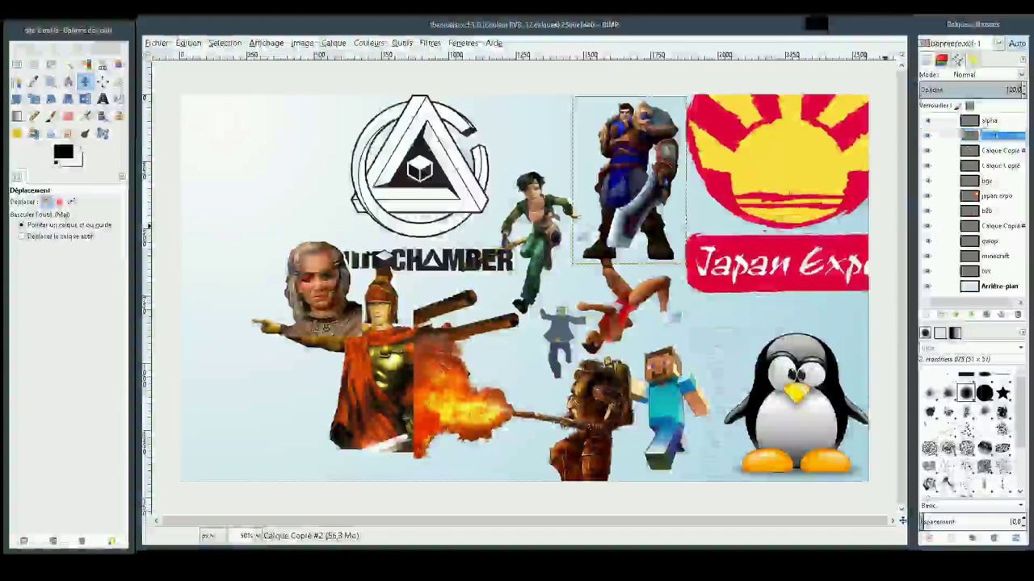
pyautogui.write('lol')
pyautogui.press('Return')
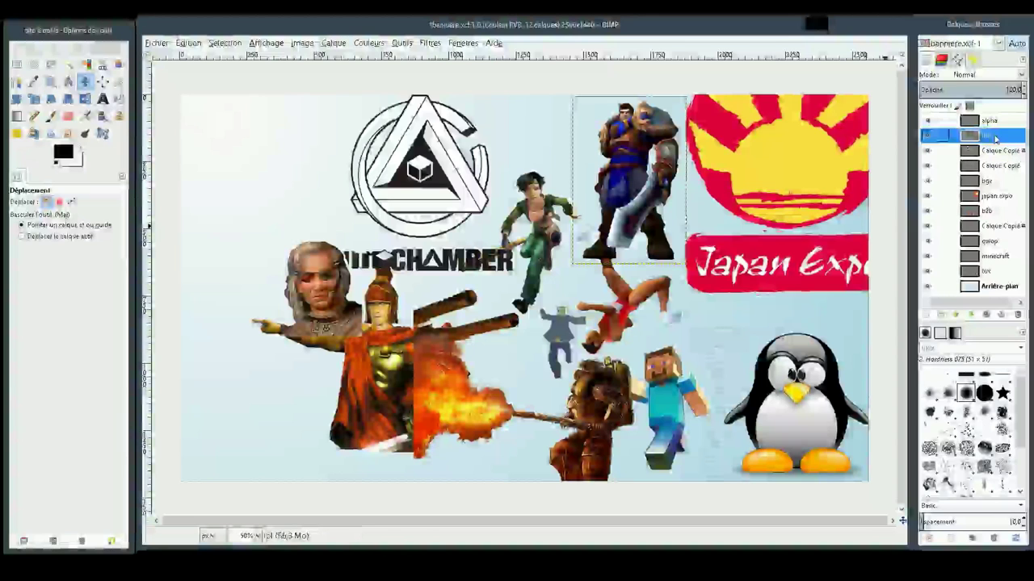
# Step: Rename the Antichamber logo's layer to antichamber
pyautogui.click(995, 151)
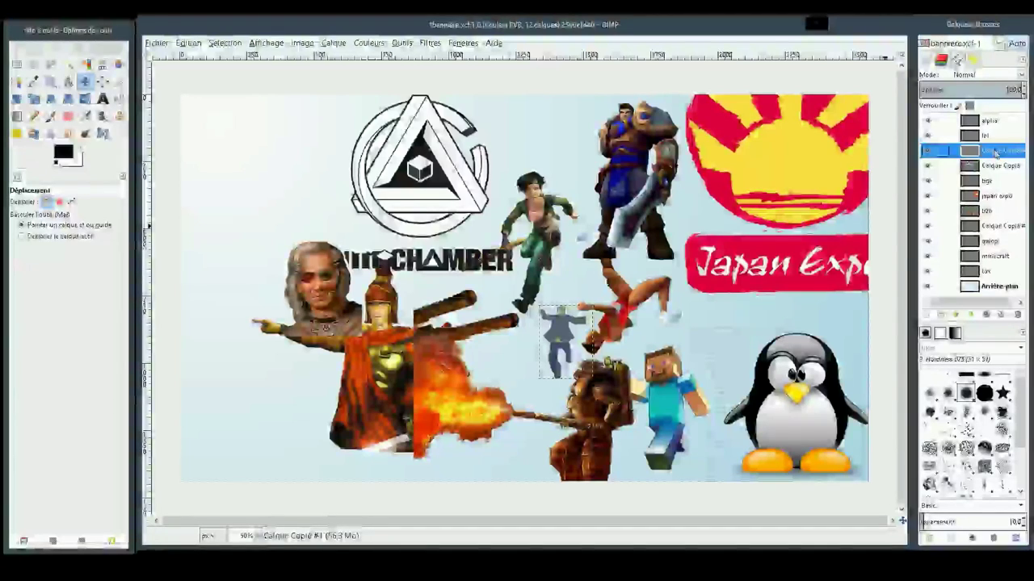
pyautogui.doubleClick(995, 151)
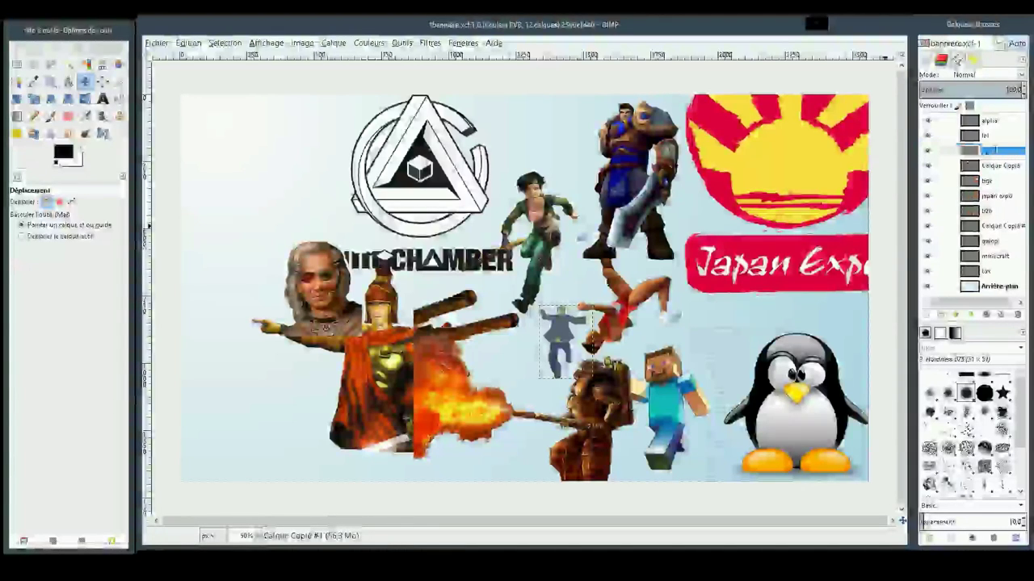
pyautogui.write('bleu')
pyautogui.click(1003, 166)
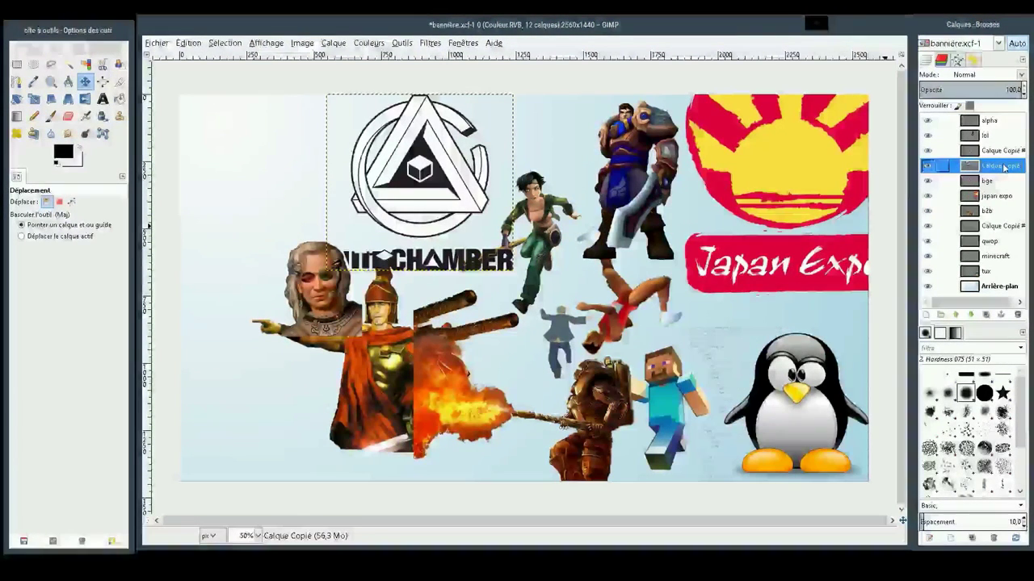
pyautogui.doubleClick(1004, 166)
pyautogui.write('wt')
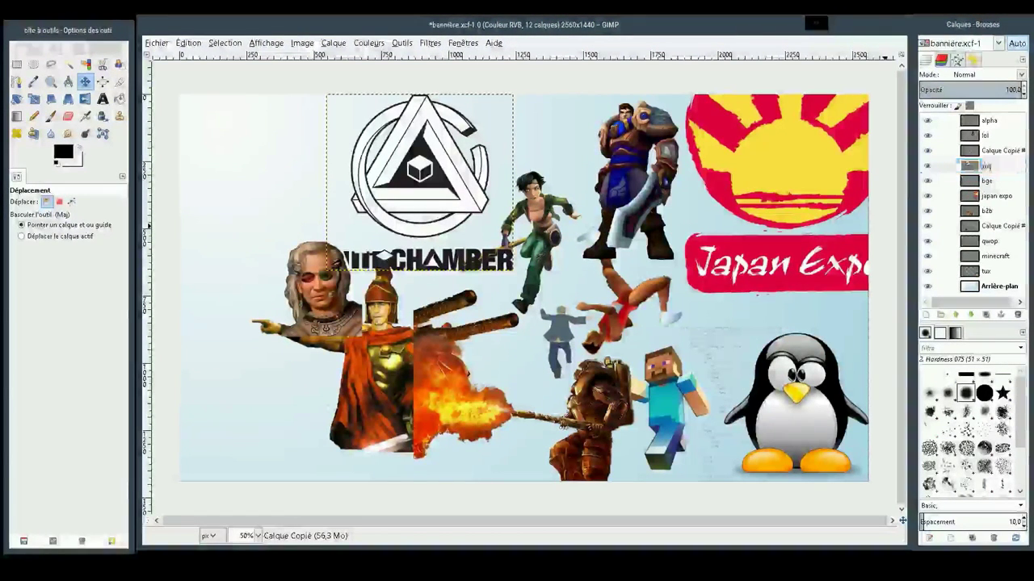
pyautogui.write('c')
pyautogui.write('hamb')
pyautogui.write('er')
pyautogui.press('Return')
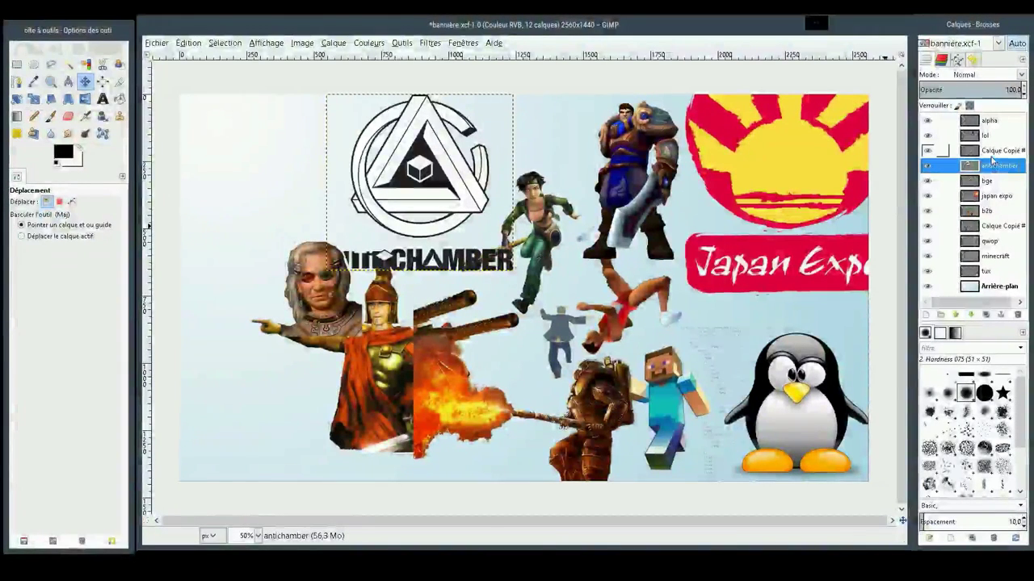
# Step: Rename the small grey figure's layer to bosonx
pyautogui.click(993, 152)
pyautogui.doubleClick(992, 152)
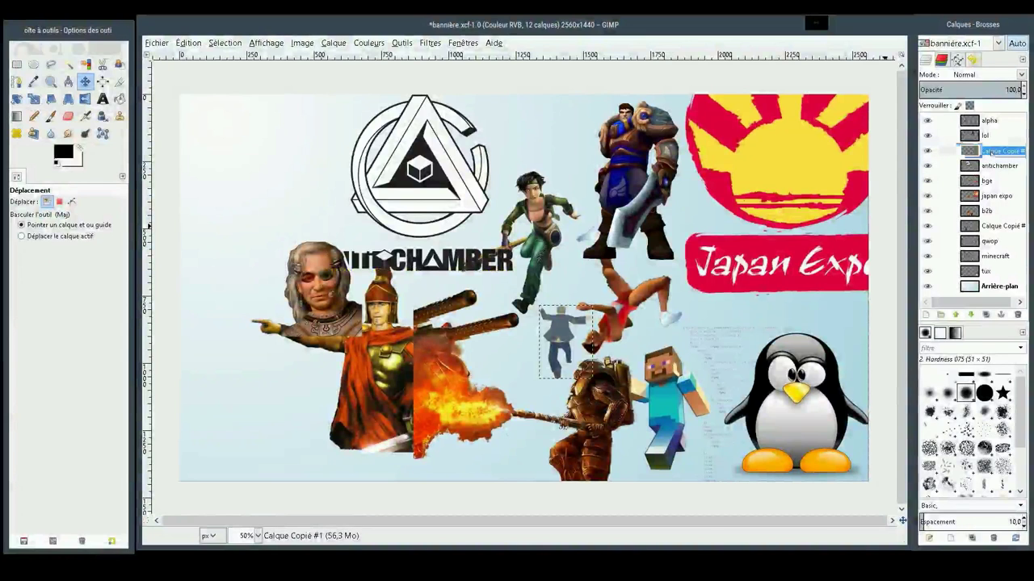
pyautogui.write('blur')
pyautogui.write('ry')
pyautogui.press('Return')
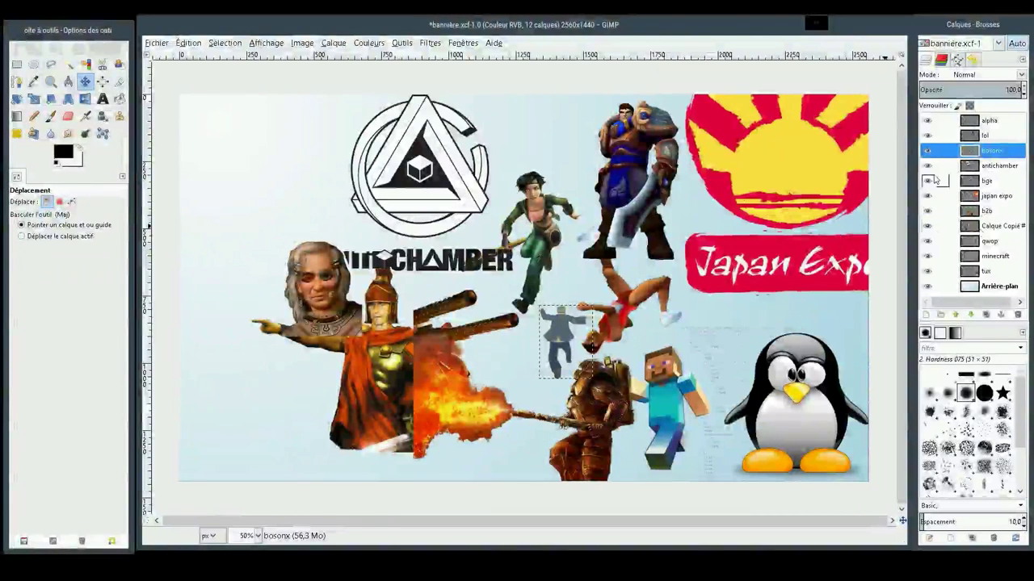
pyautogui.click(156, 43)
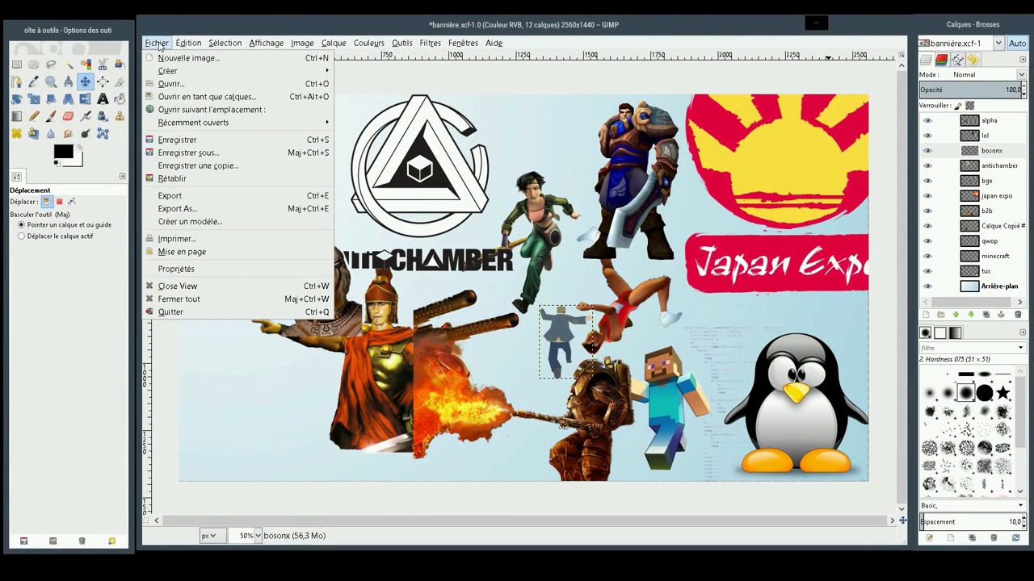
# Step: Save the banner as bannière.xcf and rename the gladiator layer to ceaser3
pyautogui.click(171, 140)
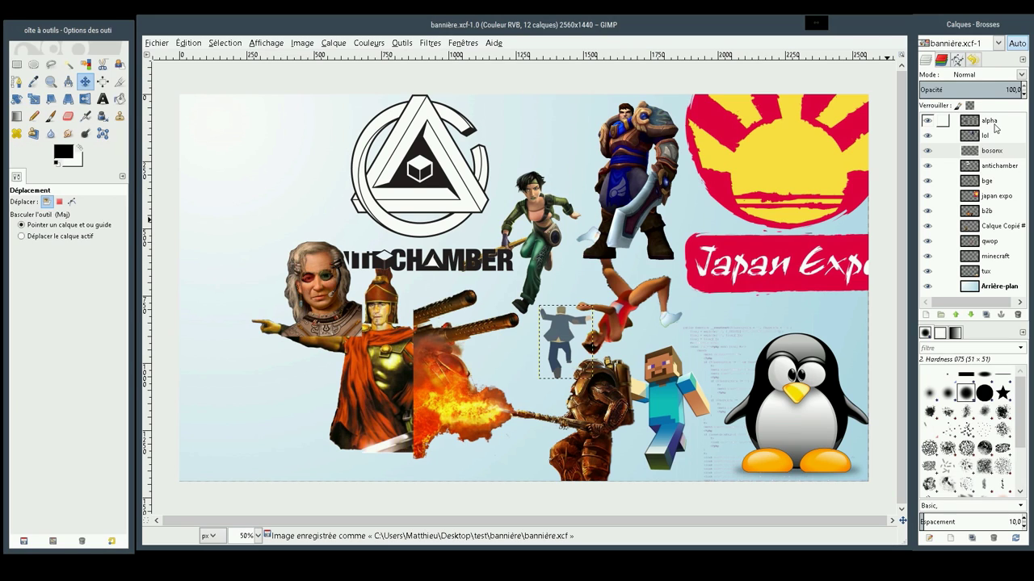
pyautogui.click(1004, 228)
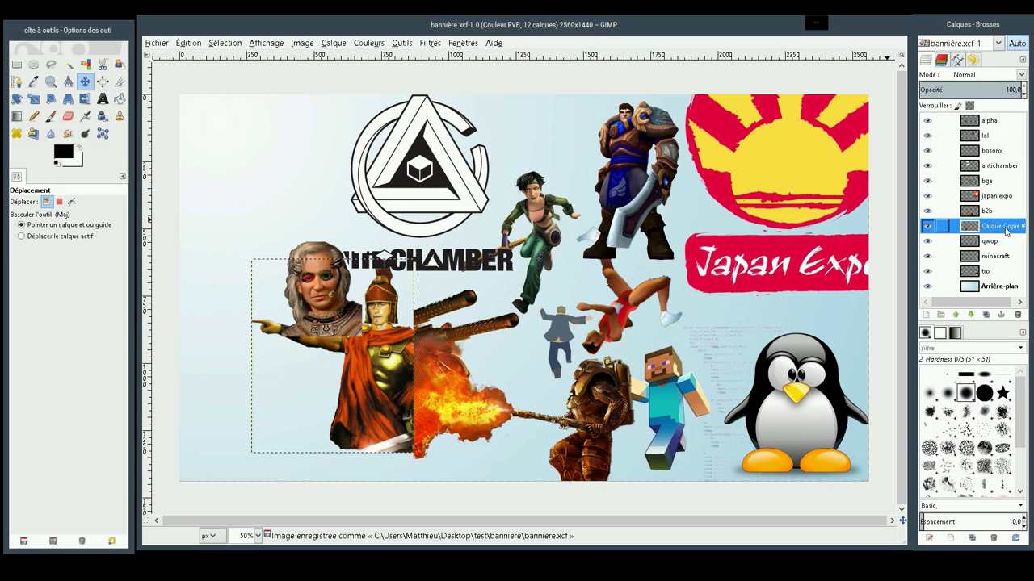
pyautogui.doubleClick(1004, 227)
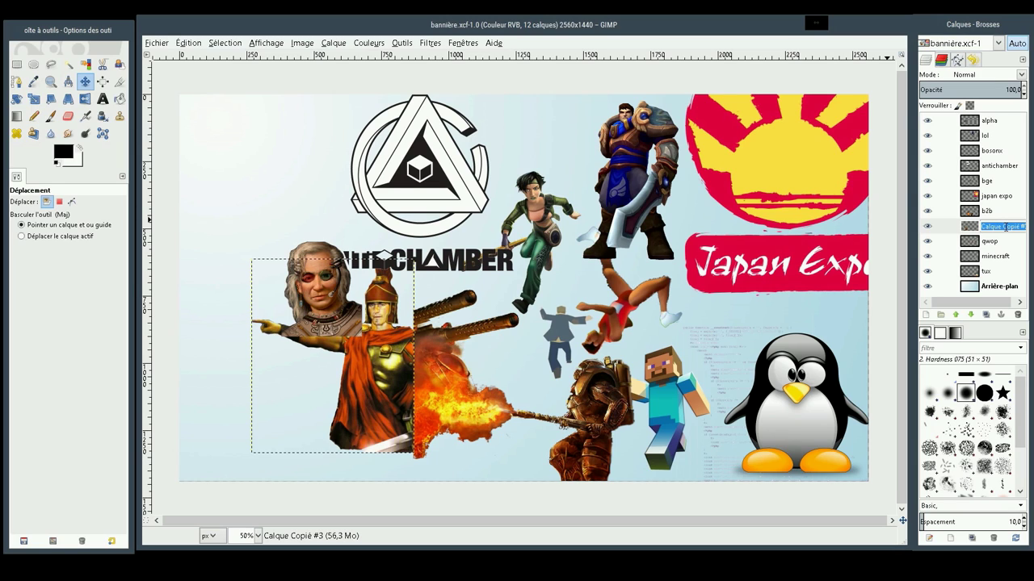
pyautogui.write('Gladi')
pyautogui.write('3')
pyautogui.press('Return')
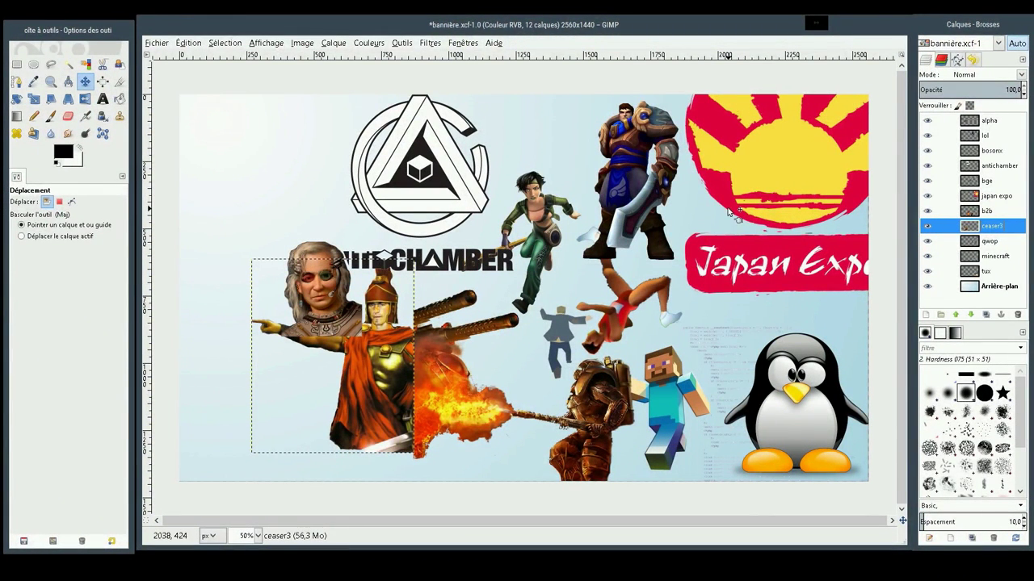
# Step: Move the alpha layer below ceaser3, nudge the portrait right, and shift the Antichamber logo up-left
pyautogui.moveTo(993, 122); pyautogui.dragTo(991, 241)
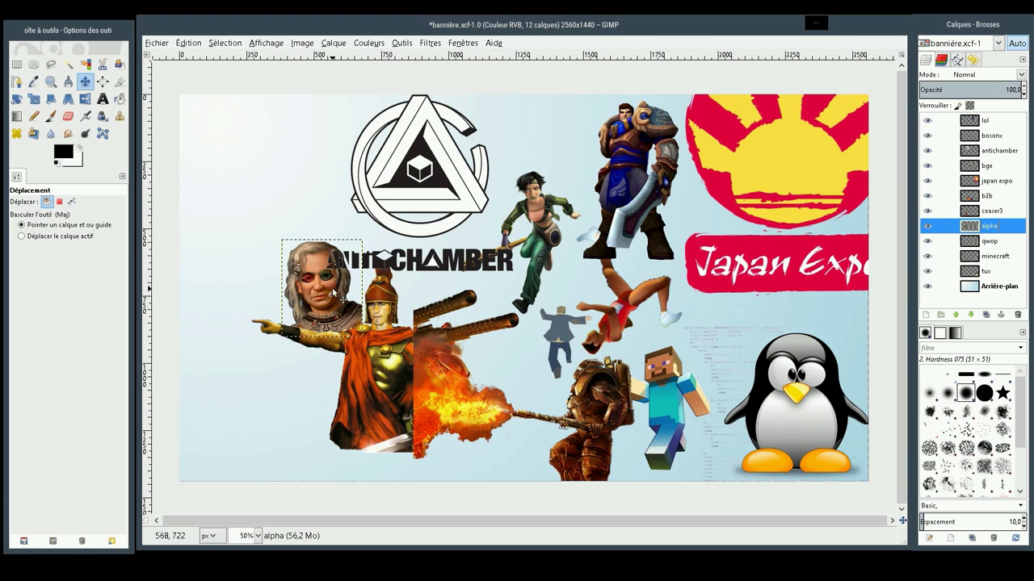
pyautogui.moveTo(319, 287); pyautogui.dragTo(326, 286)
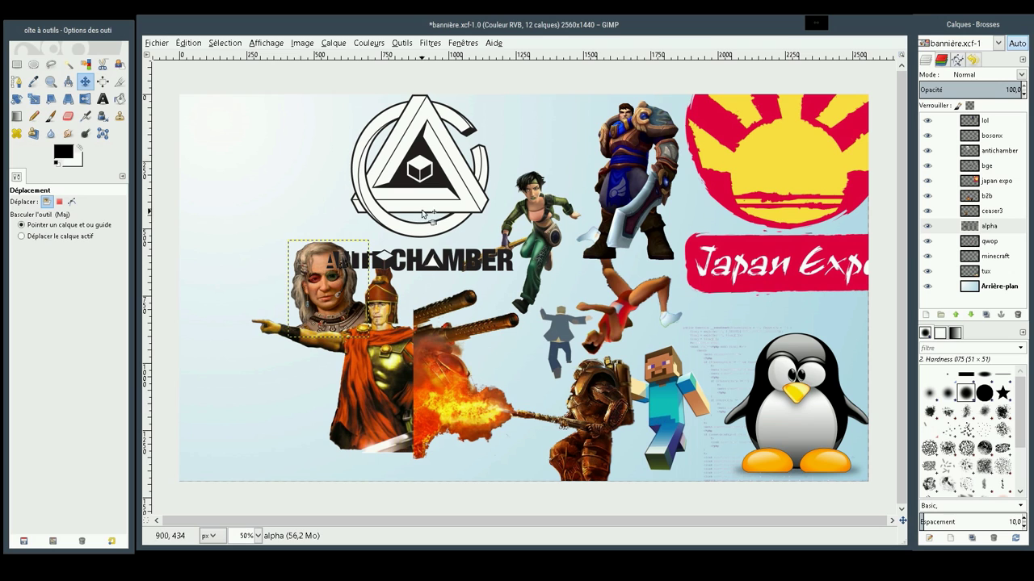
pyautogui.moveTo(363, 187)
pyautogui.mouseDown()
pyautogui.moveTo(300, 165)
pyautogui.moveTo(351, 164)
pyautogui.moveTo(303, 145)
pyautogui.mouseUp()
# Step: Drop the Antichamber logo near the top edge and select the background layer
pyautogui.click(363, 241)
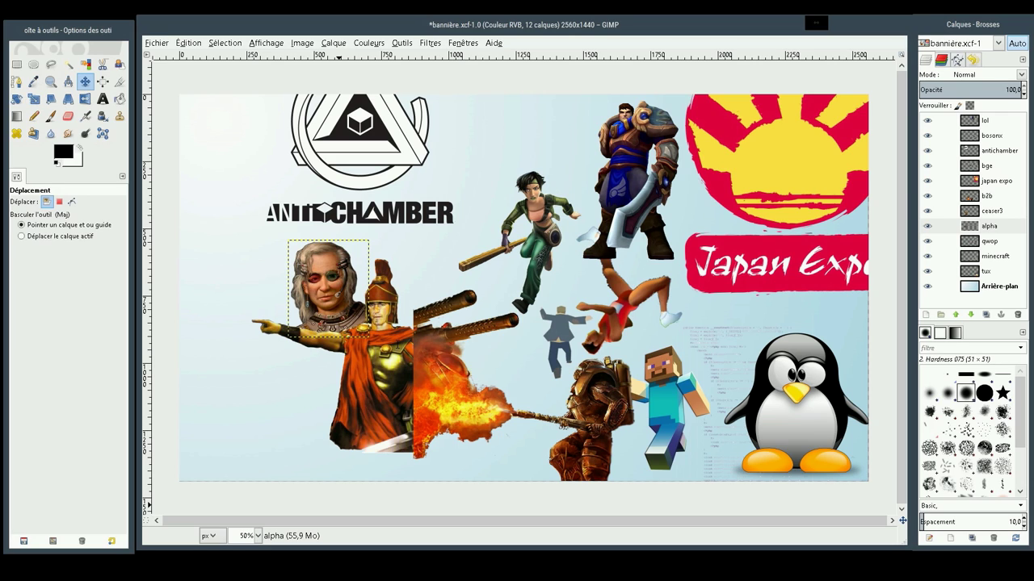
pyautogui.click(984, 288)
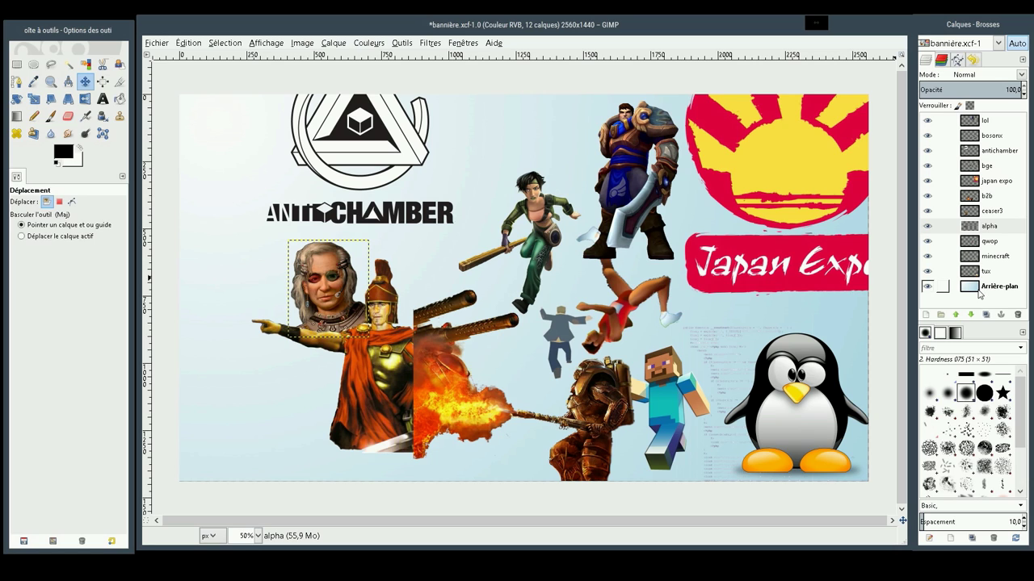
# Step: Paste the copied gunman character above the background, place it left of the portrait, and select it
pyautogui.click(597, 31)
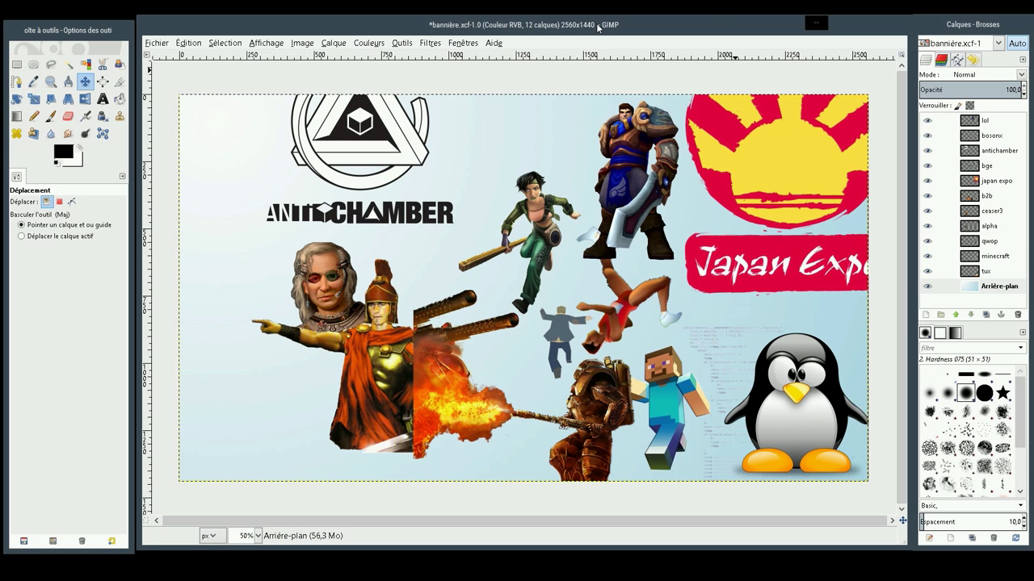
pyautogui.click(988, 288)
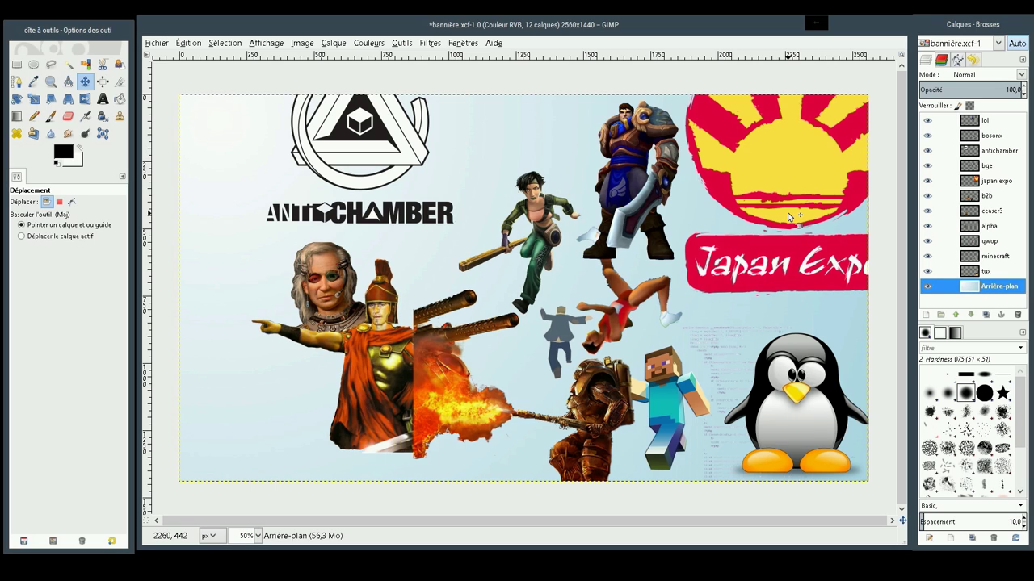
pyautogui.hotkey('ctrl', 'v')
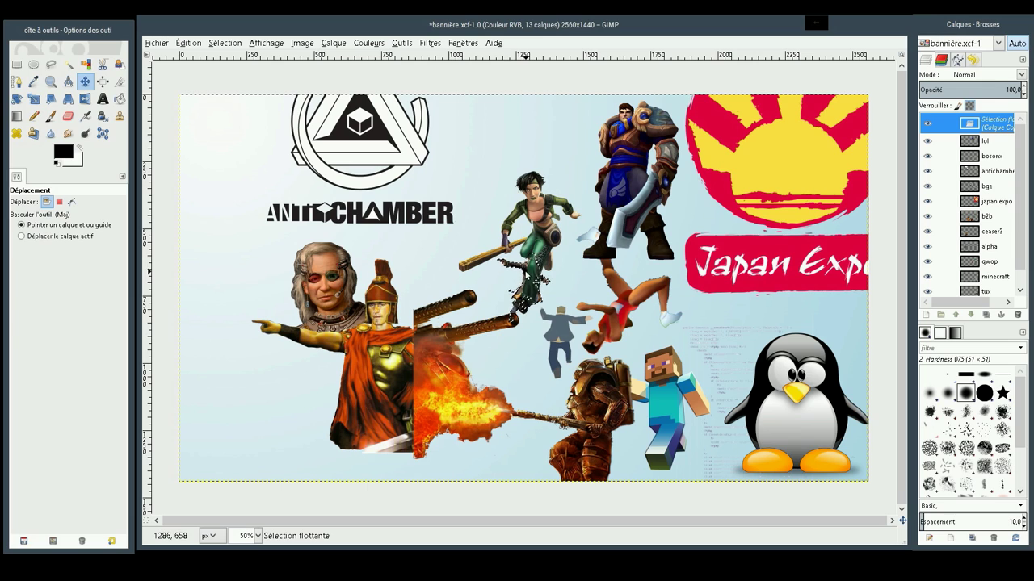
pyautogui.moveTo(526, 272)
pyautogui.mouseDown()
pyautogui.moveTo(312, 203)
pyautogui.moveTo(246, 277)
pyautogui.mouseUp()
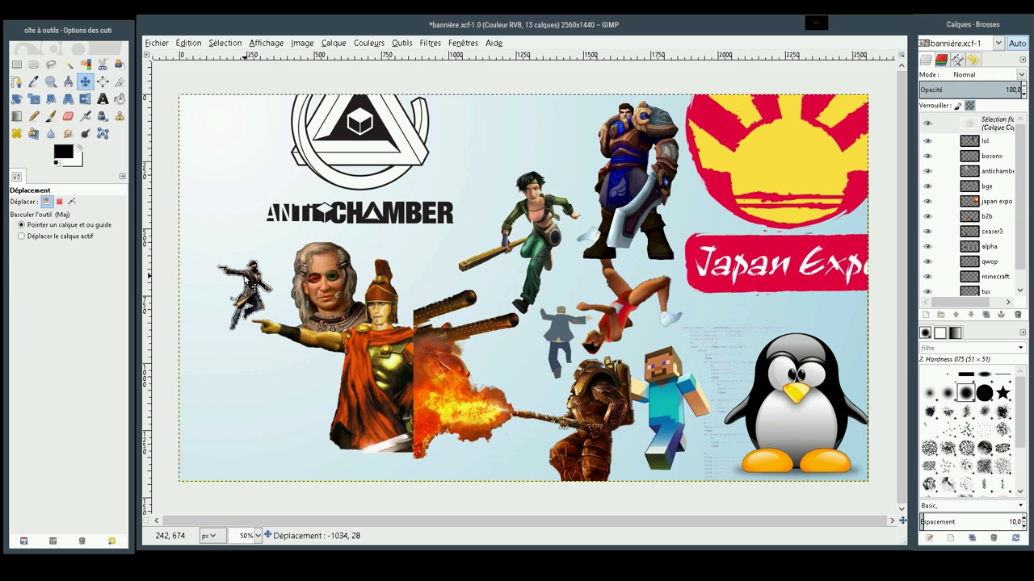
pyautogui.moveTo(246, 277); pyautogui.dragTo(246, 277)
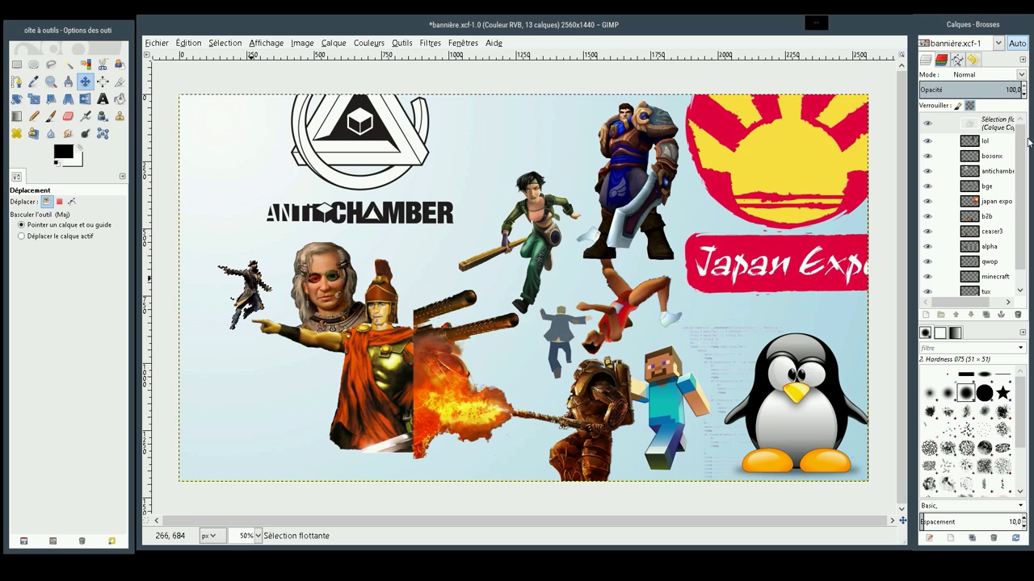
pyautogui.click(976, 128)
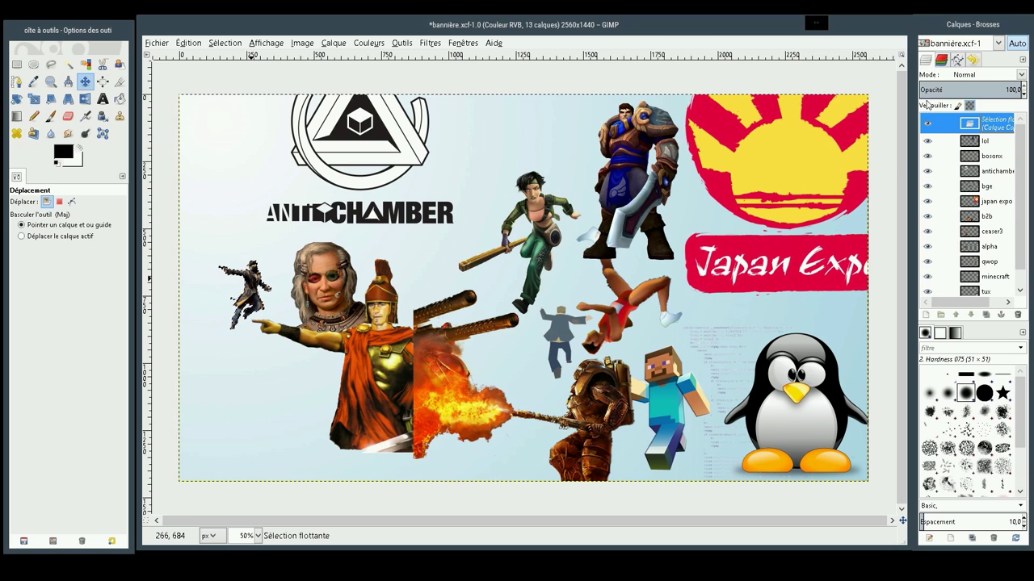
# Step: Convert the floating gunman to a new layer and scale it to 600 × 771 pixels
pyautogui.hotkey('shift', 'ctrl', 'n')
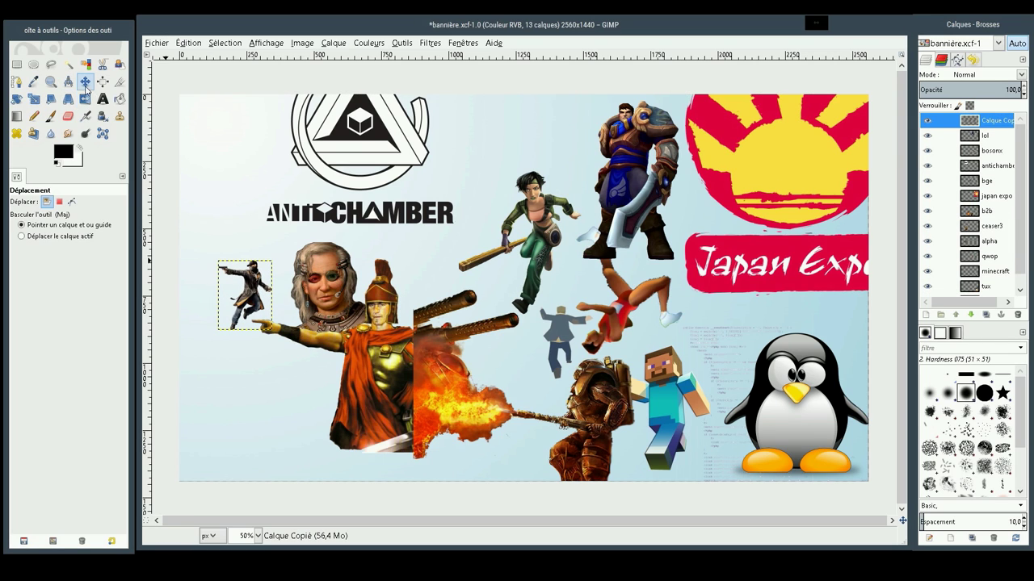
pyautogui.click(32, 100)
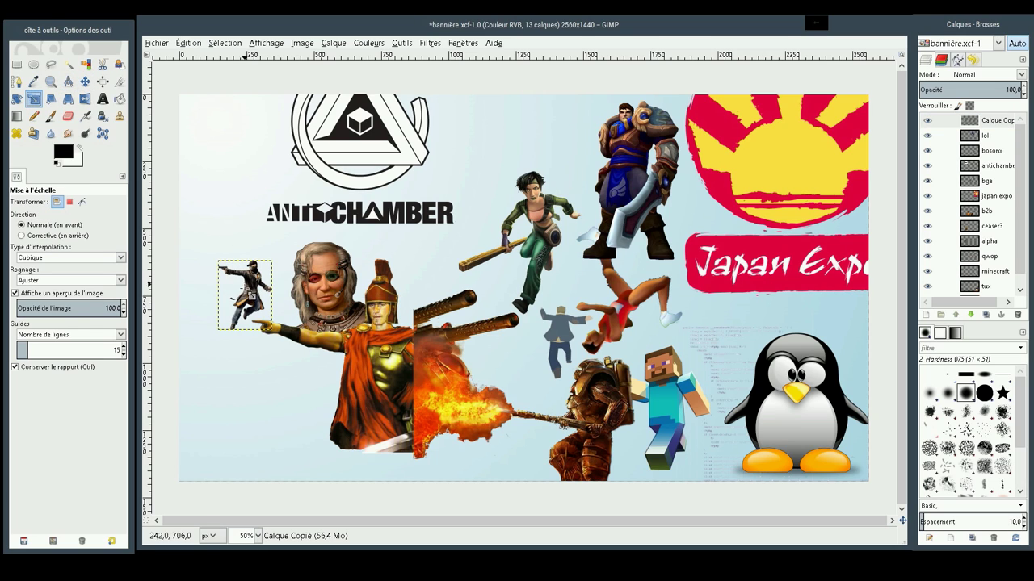
pyautogui.click(243, 292)
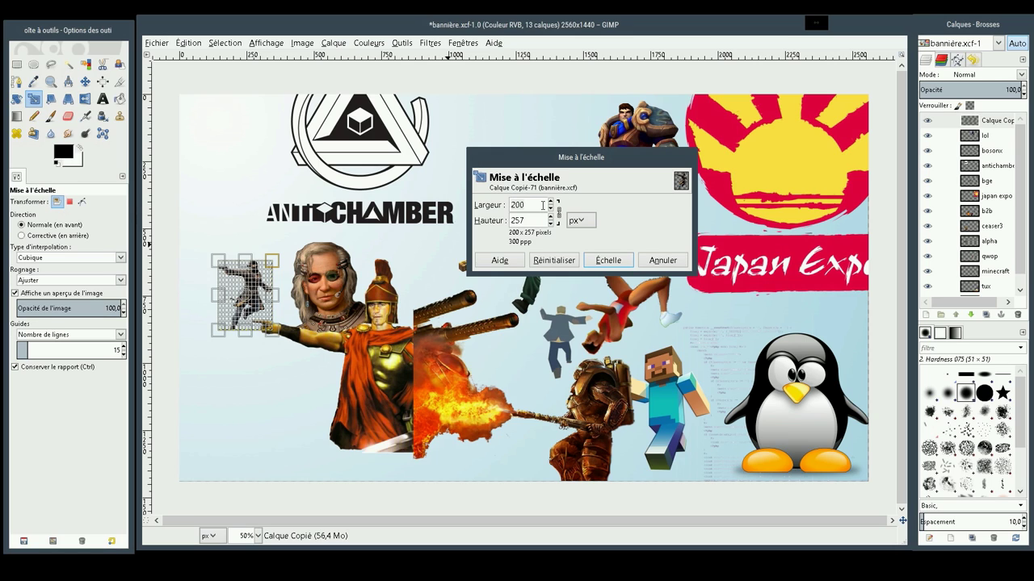
pyautogui.doubleClick(542, 205)
pyautogui.write('6')
pyautogui.press('Tab')
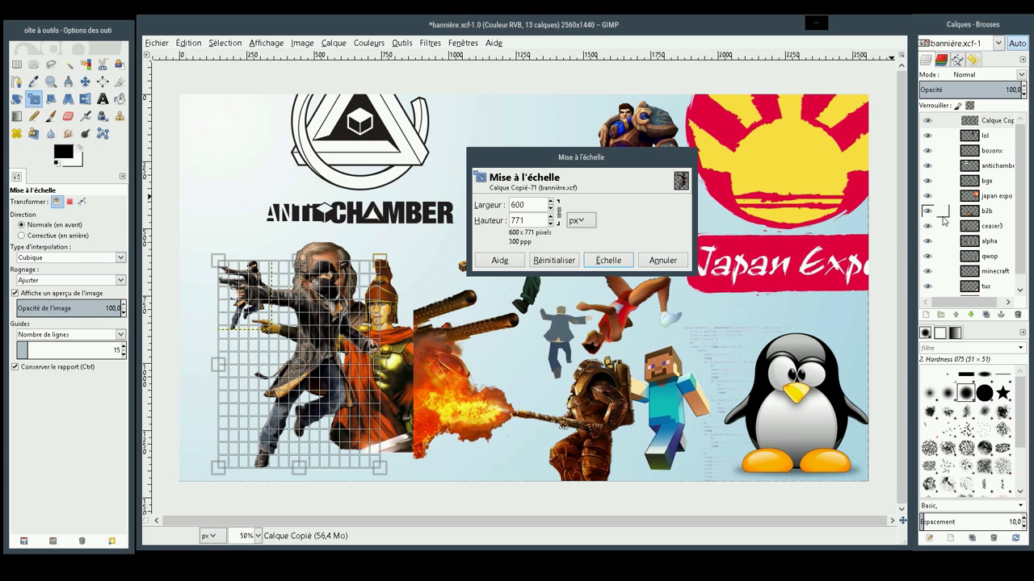
pyautogui.click(608, 260)
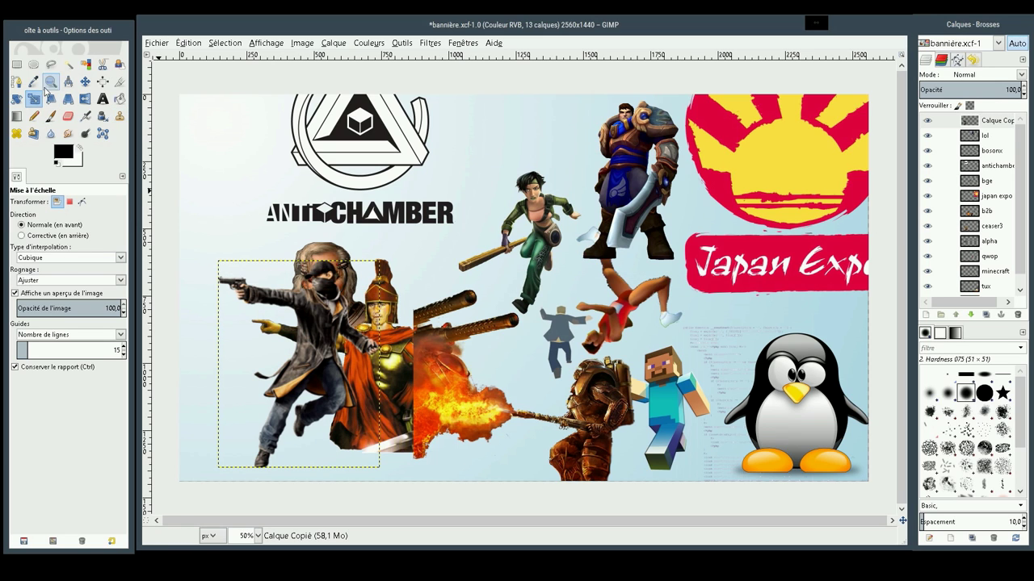
# Step: Move the enlarged gunman up beside the ANTICHAMBER logo and make his layer active
pyautogui.click(84, 82)
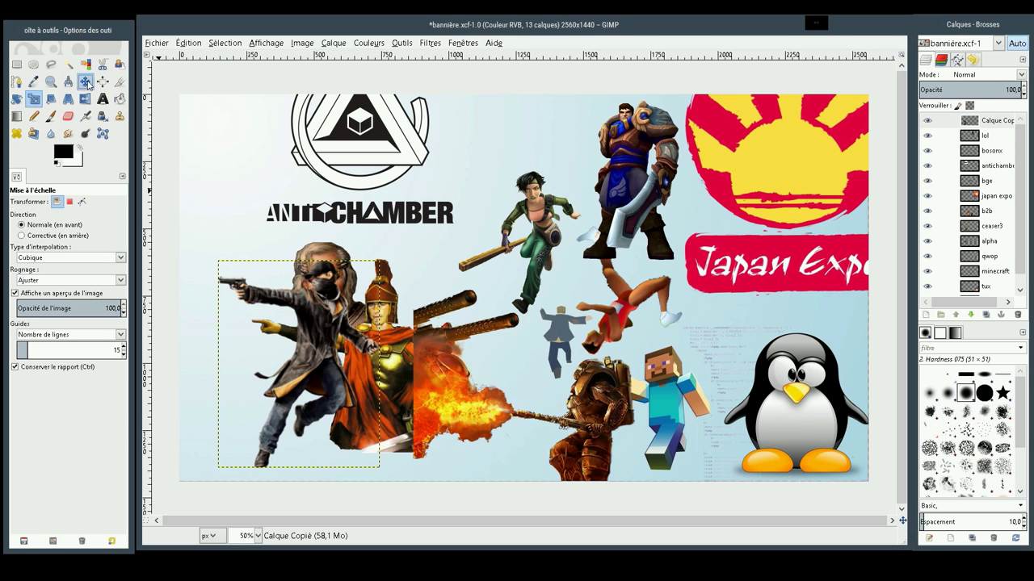
pyautogui.moveTo(308, 327)
pyautogui.mouseDown()
pyautogui.moveTo(276, 212)
pyautogui.moveTo(463, 195)
pyautogui.moveTo(463, 159)
pyautogui.moveTo(441, 239)
pyautogui.moveTo(435, 210)
pyautogui.mouseUp()
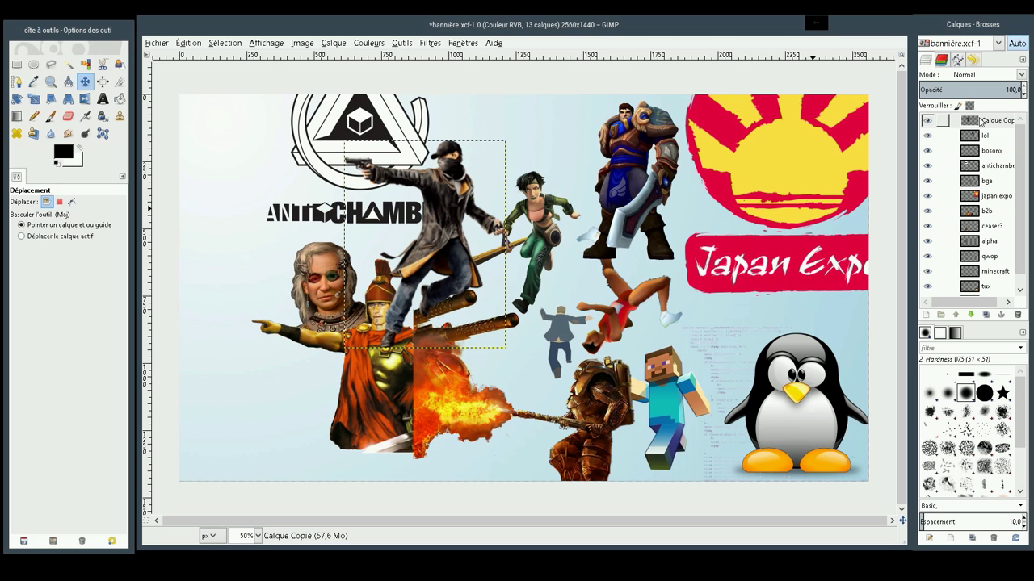
pyautogui.click(981, 121)
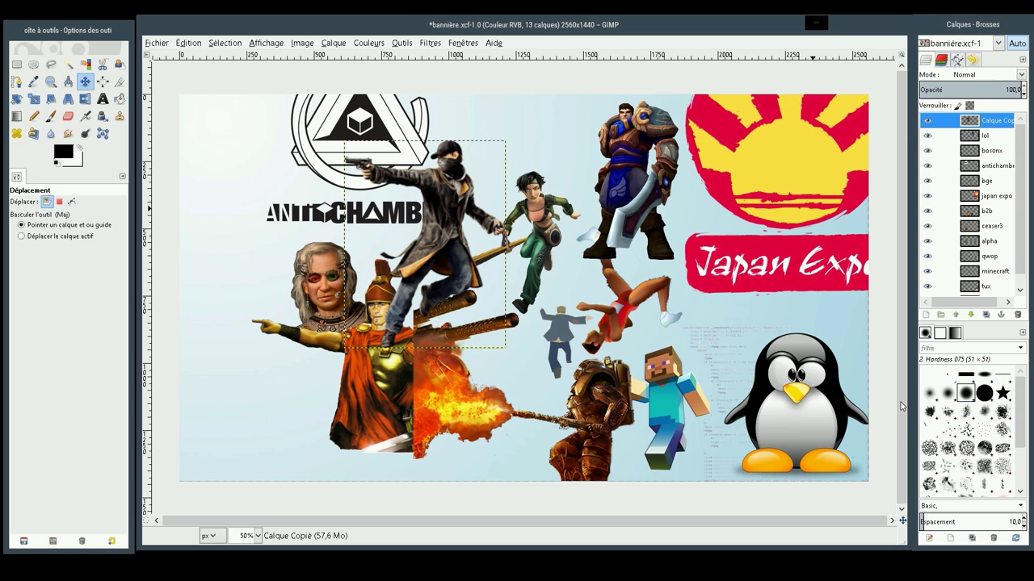
pyautogui.rightClick(993, 123)
pyautogui.press('Escape')
# Step: Undo to remove the gunman layer, leaving 12 layers
pyautogui.hotkey('ctrl', 'z')
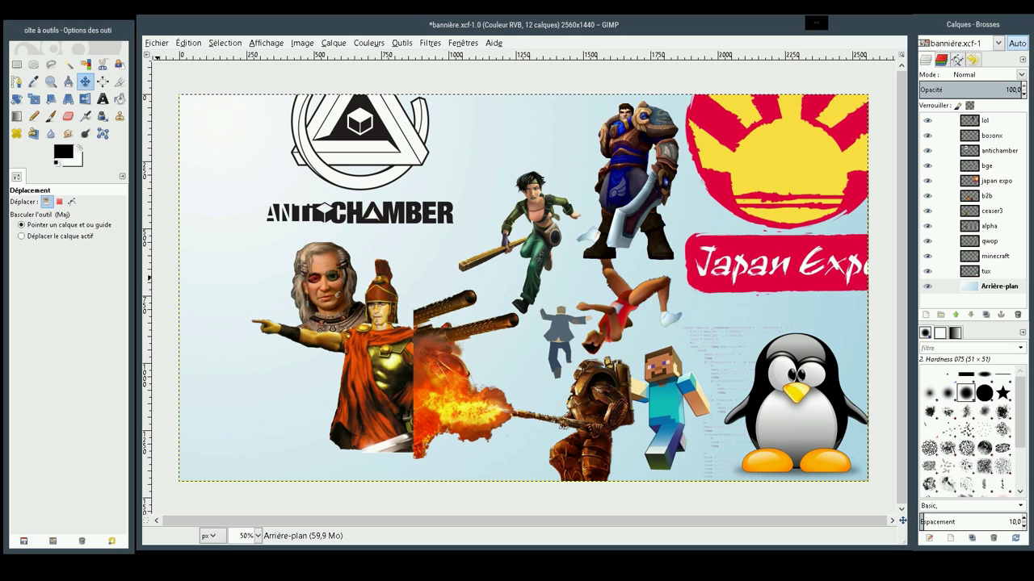
# Step: Paste the full gunman picture over the background layer and convert it into a new layer
pyautogui.click(975, 286)
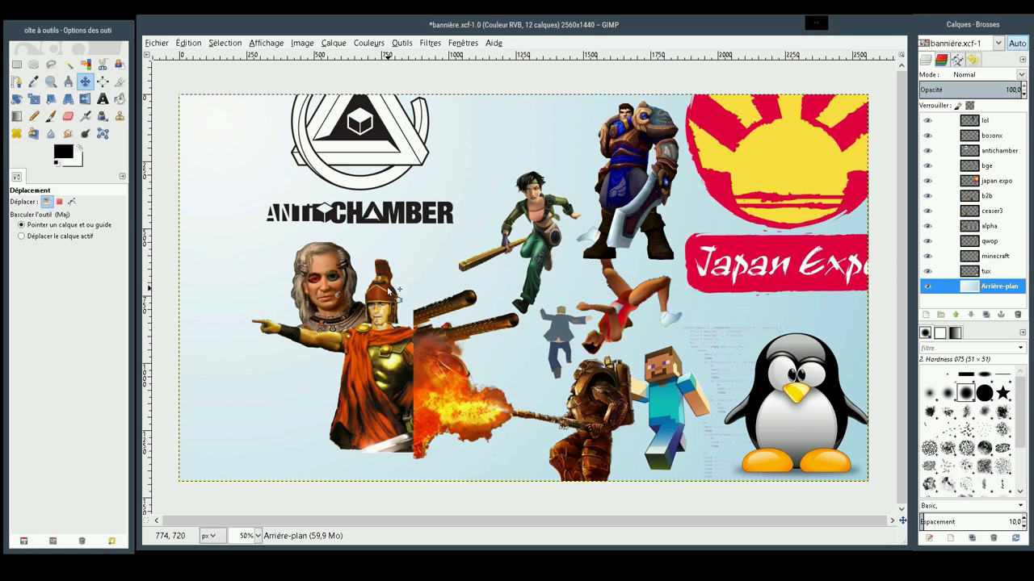
pyautogui.hotkey('ctrl', 'v')
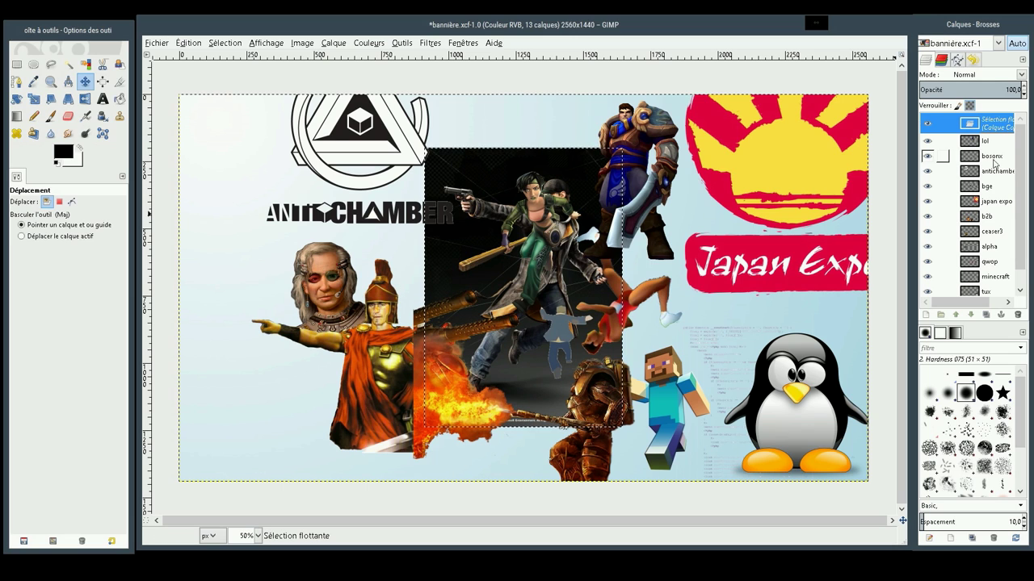
pyautogui.rightClick(997, 127)
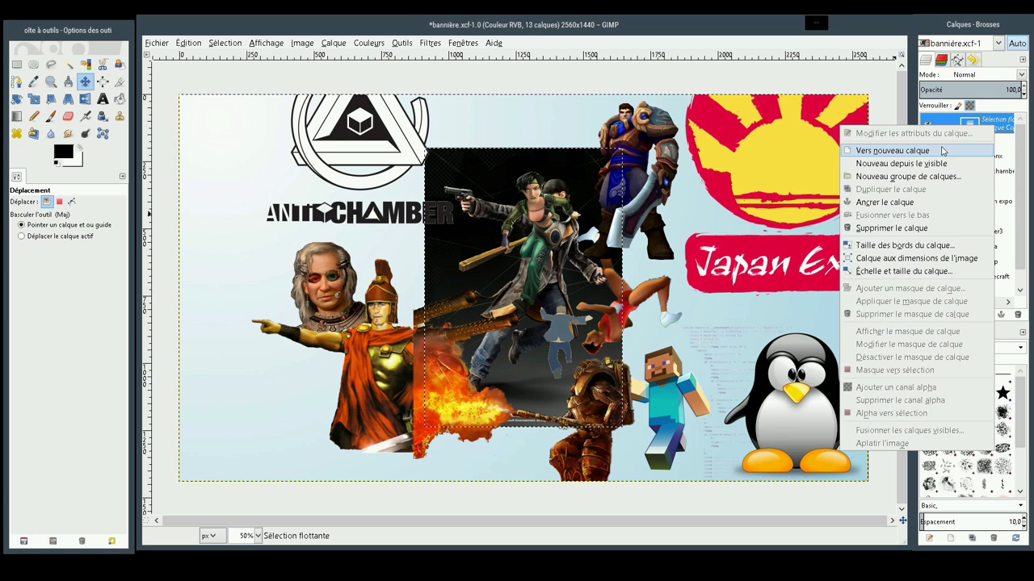
pyautogui.click(943, 151)
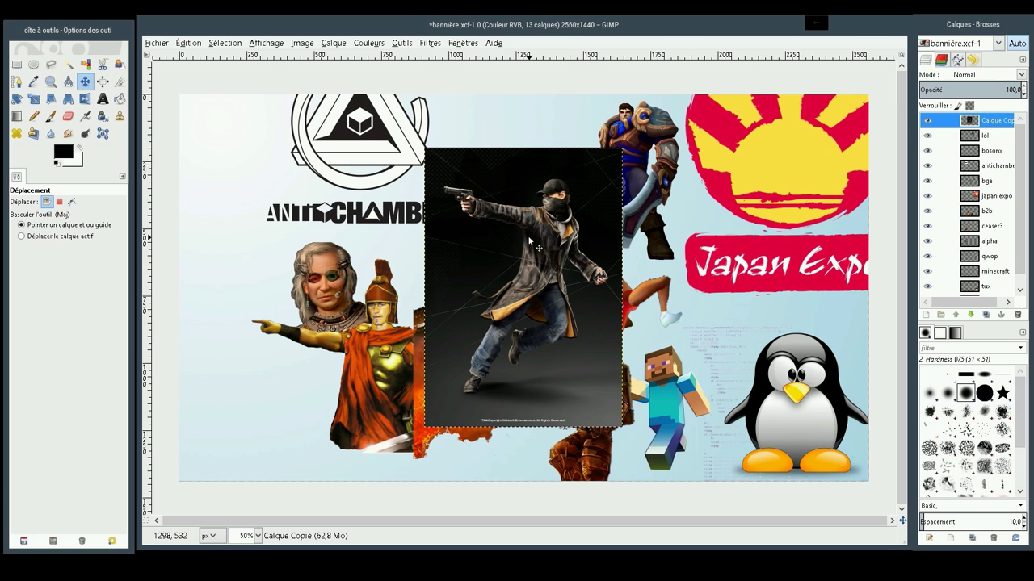
# Step: Zoom in on the gunman and fuzzy-select the dark backdrop, tuning the threshold
pyautogui.press('z')
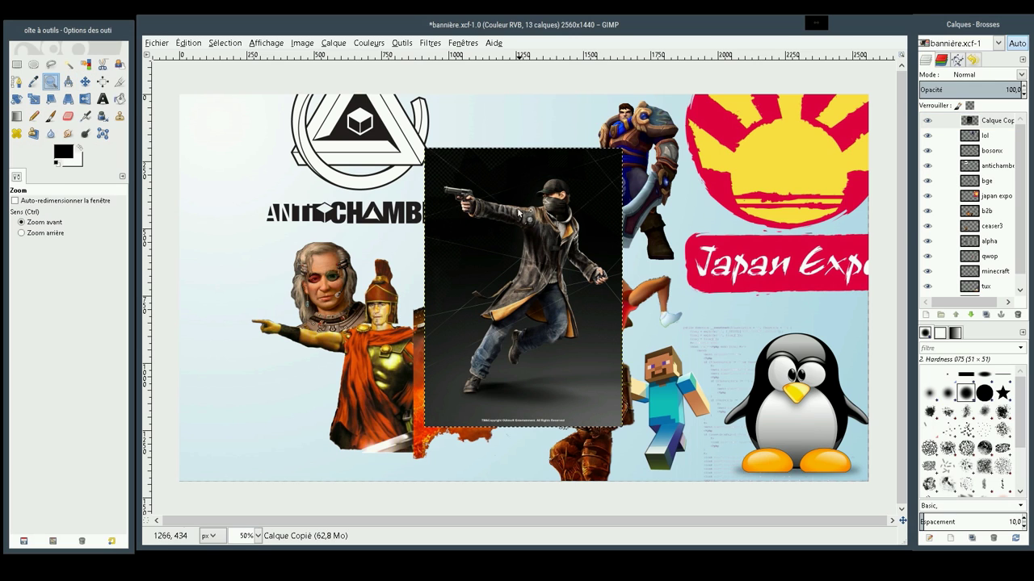
pyautogui.moveTo(429, 178); pyautogui.dragTo(577, 293)
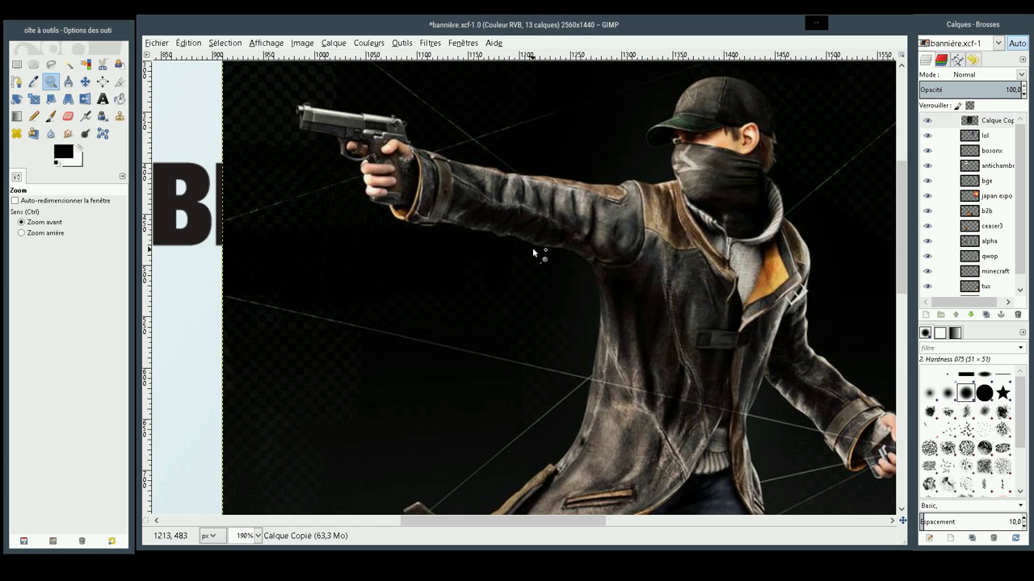
pyautogui.click(68, 64)
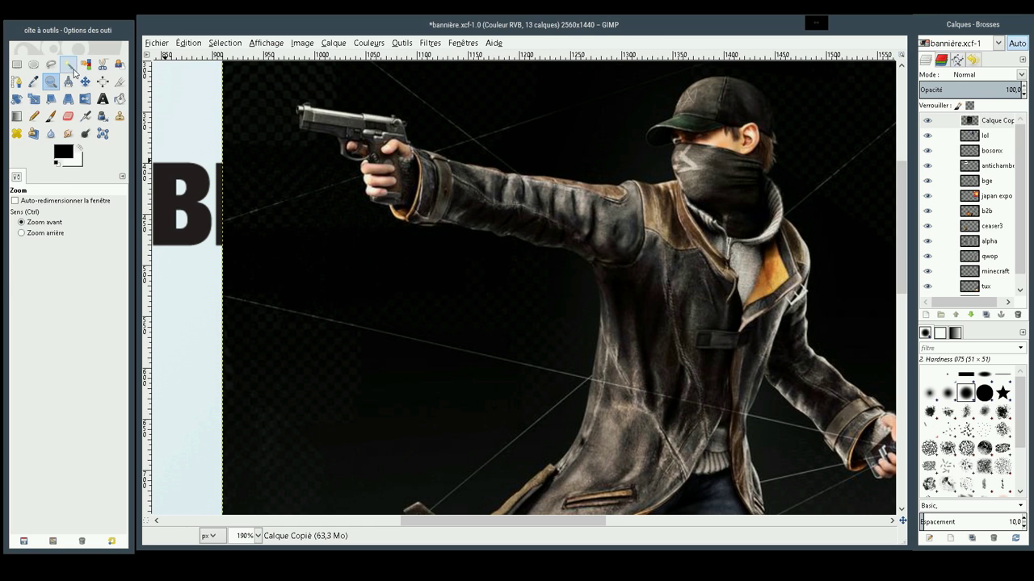
pyautogui.click(509, 267)
pyautogui.moveTo(509, 267); pyautogui.dragTo(495, 269)
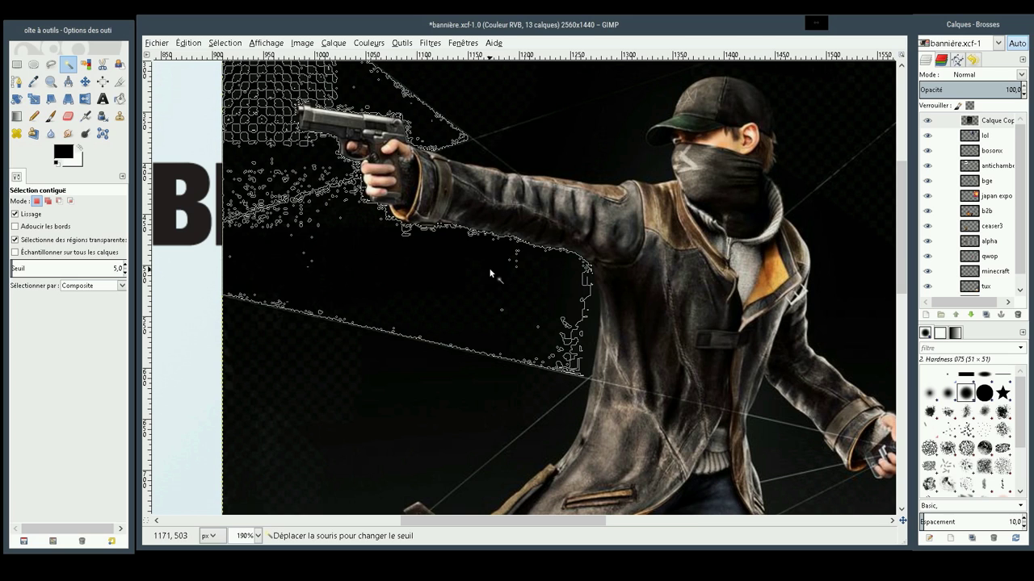
pyautogui.moveTo(488, 269); pyautogui.dragTo(491, 276)
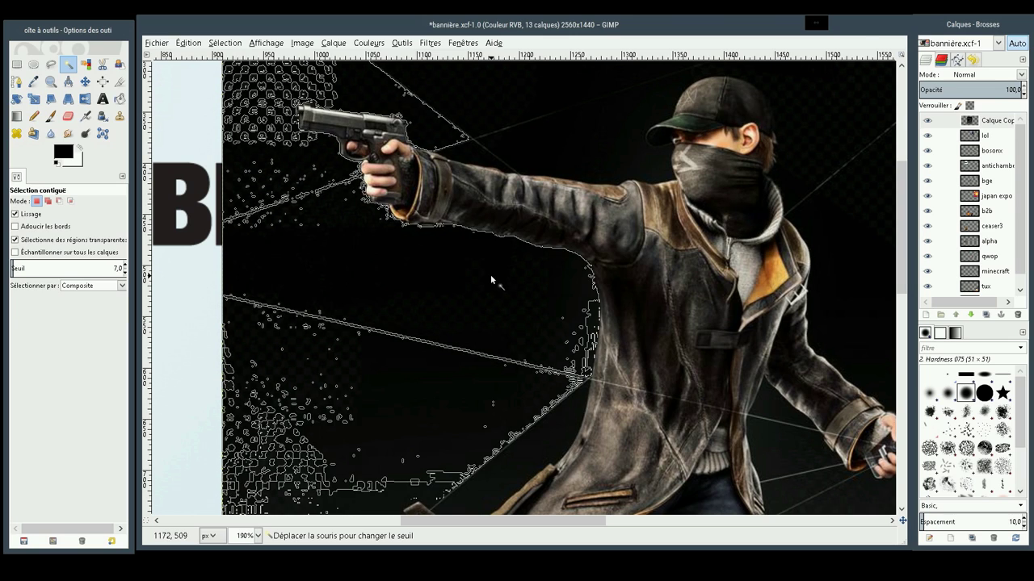
pyautogui.scroll(-5, 905, 291)
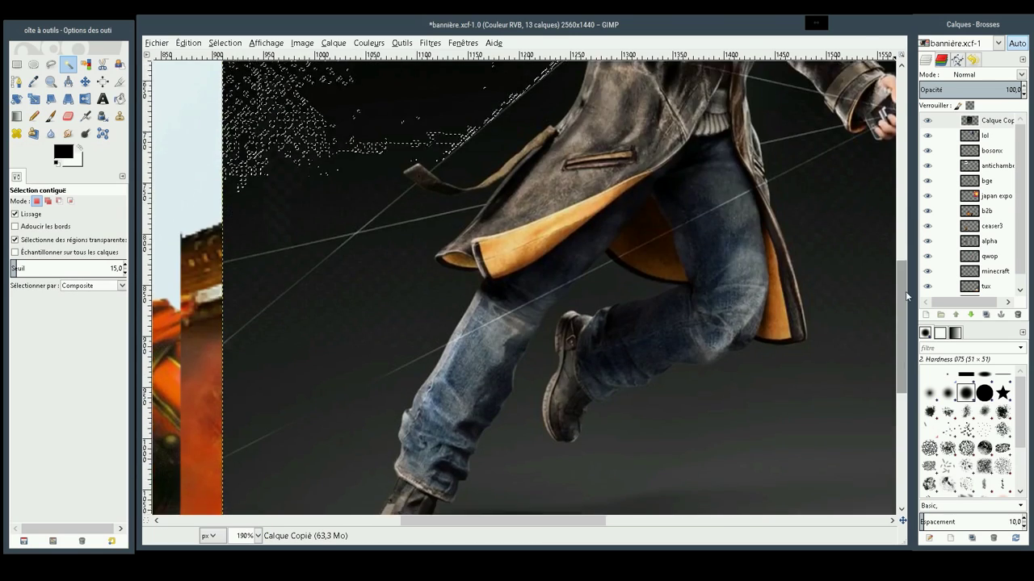
pyautogui.scroll(-5, 908, 364)
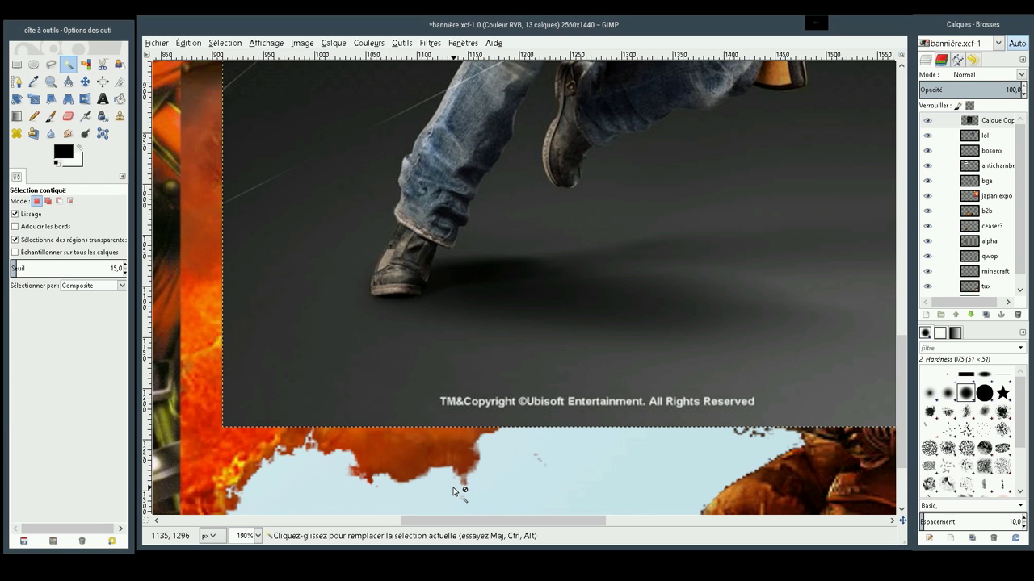
pyautogui.moveTo(901, 355); pyautogui.dragTo(893, 139)
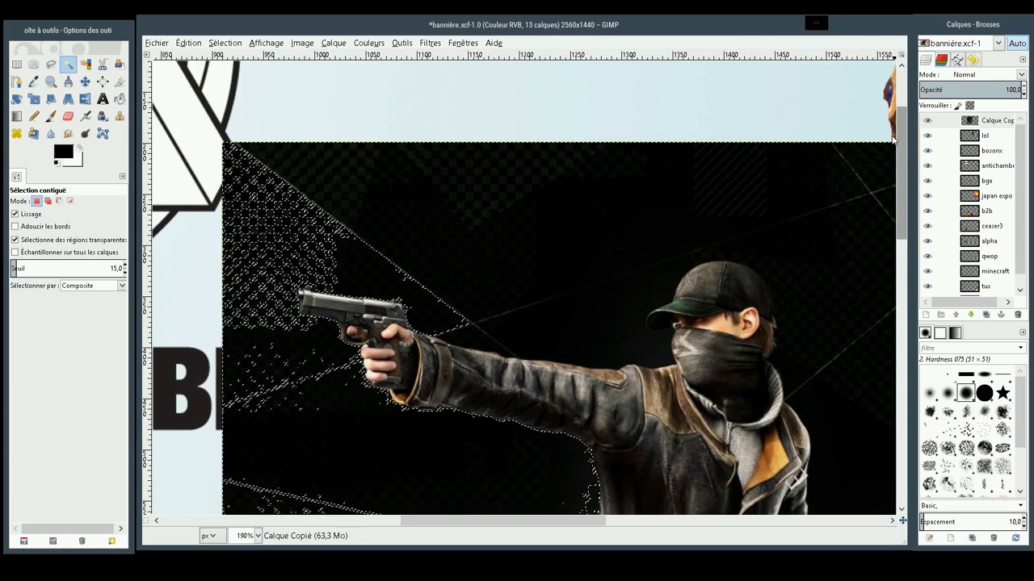
pyautogui.moveTo(893, 139)
pyautogui.mouseDown()
pyautogui.moveTo(885, 335)
pyautogui.moveTo(865, 185)
pyautogui.mouseUp()
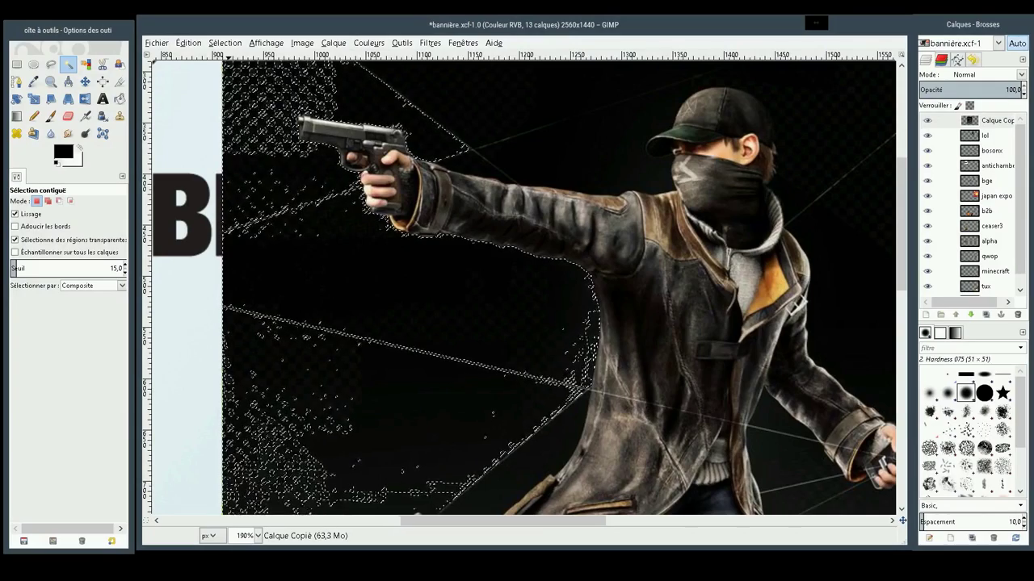
pyautogui.click(989, 124)
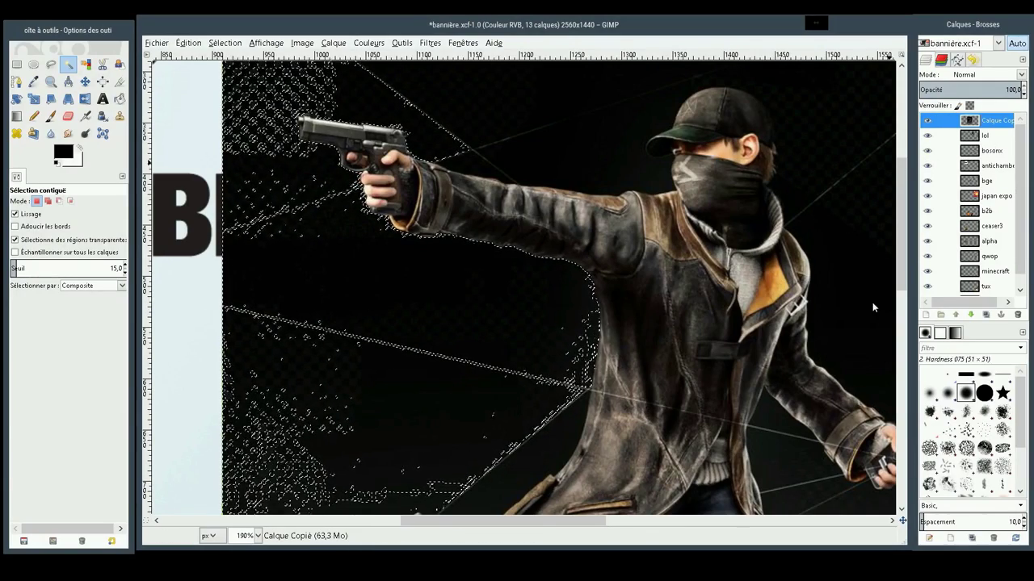
# Step: Undo the pasted gunman layer, clear the selection, and zoom to fit the 12-layer banner
pyautogui.hotkey('ctrl', 'z')
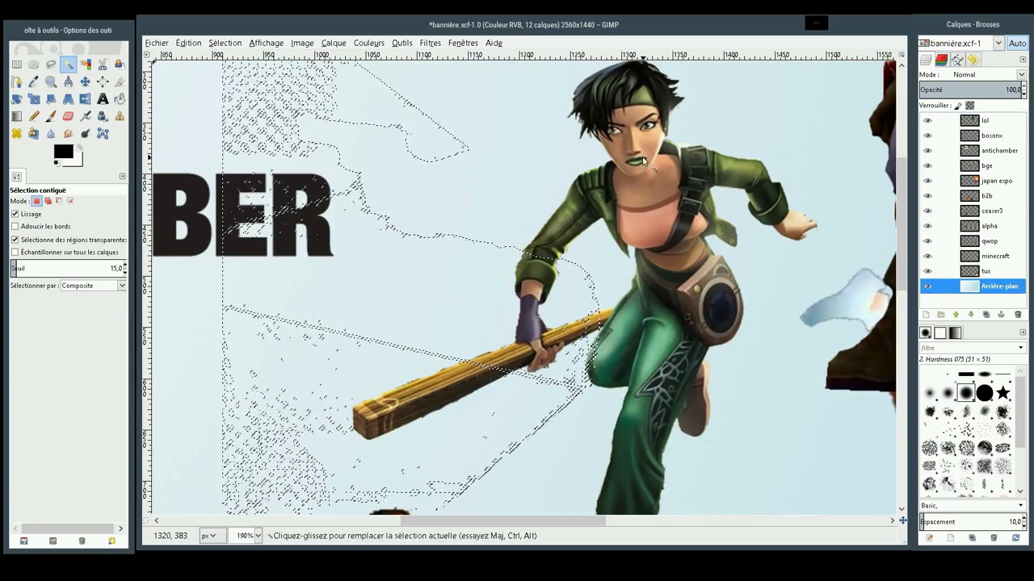
pyautogui.hotkey('ctrl', 'shift', 'a')
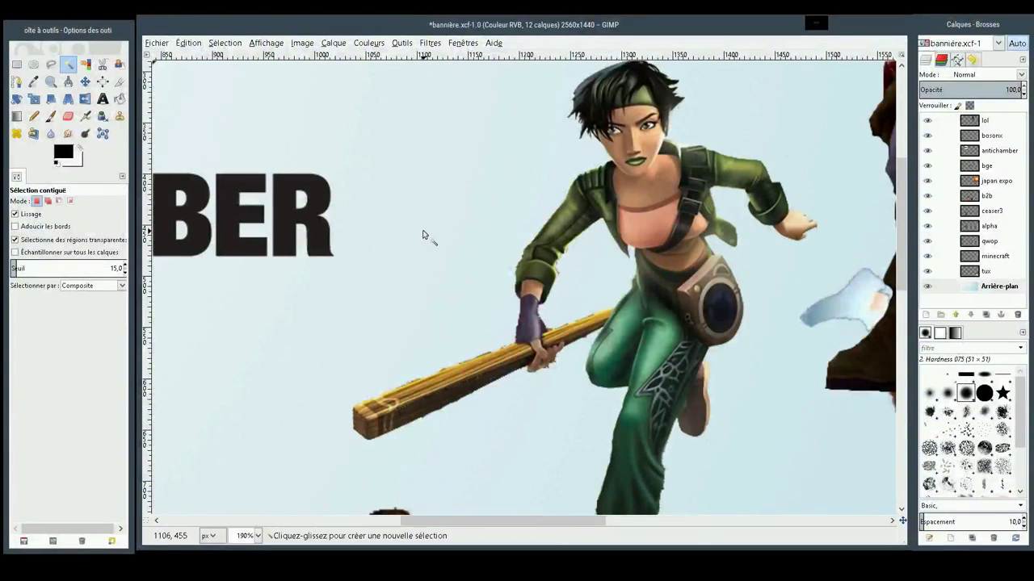
pyautogui.click(975, 291)
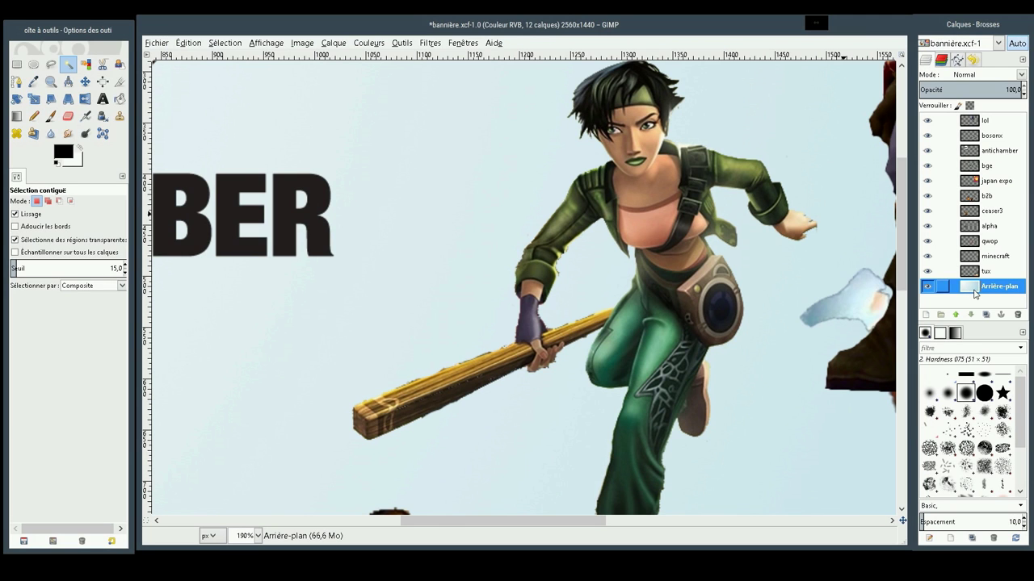
pyautogui.click(51, 81)
pyautogui.scroll(-3, 525, 219)
pyautogui.scroll(-2, 521, 219)
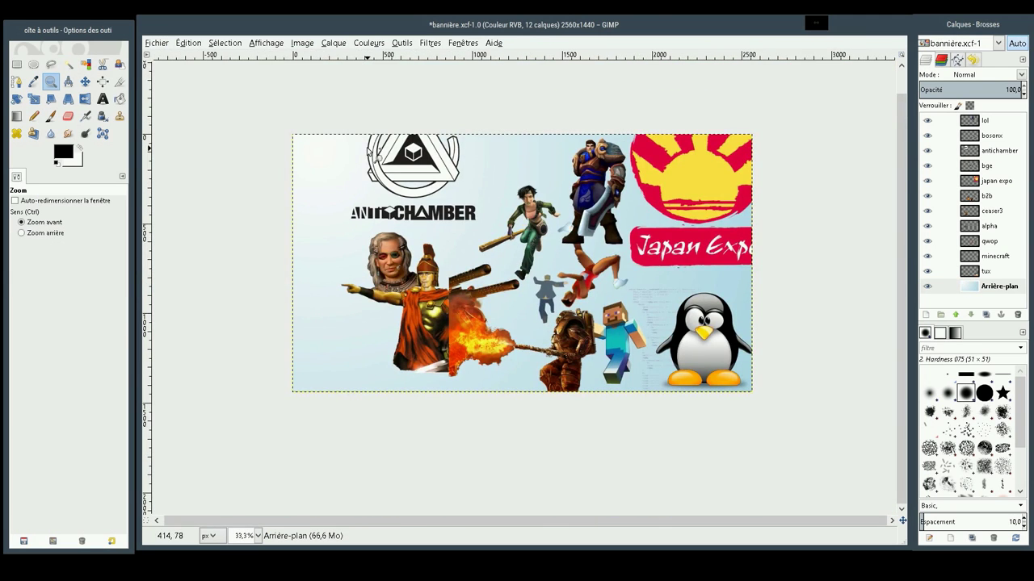
pyautogui.moveTo(281, 125)
pyautogui.mouseDown()
pyautogui.moveTo(747, 418)
pyautogui.moveTo(762, 407)
pyautogui.mouseUp()
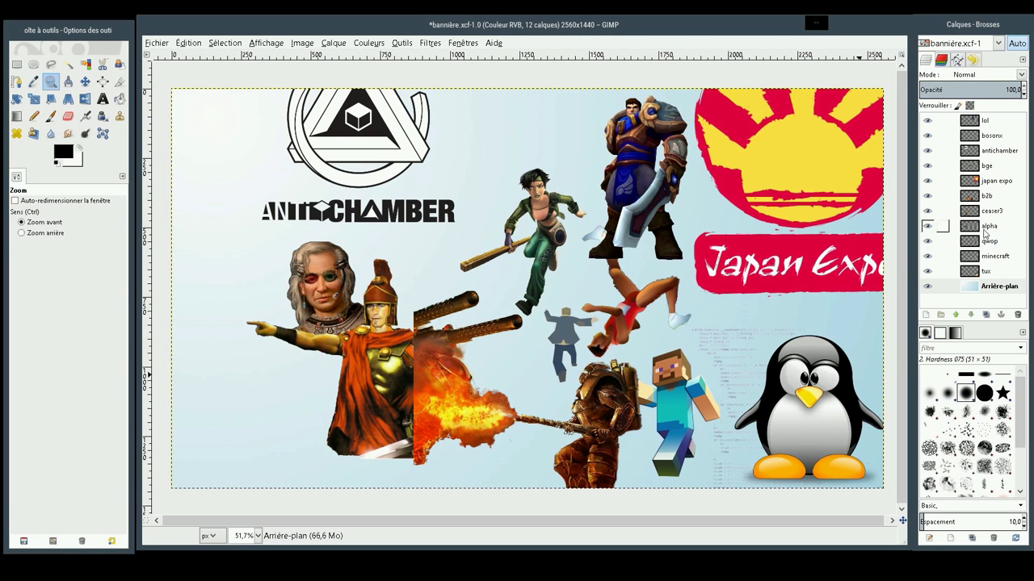
# Step: Paste the copied gunman picture and drag it into the banner's lower-left area
pyautogui.press('ctrl')
pyautogui.hotkey('ctrl', 'v')
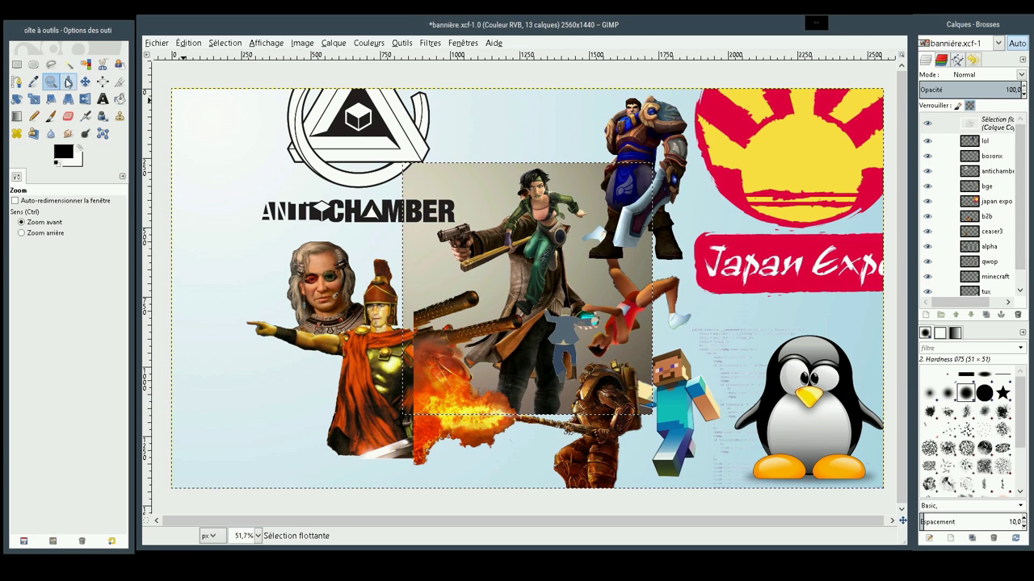
pyautogui.click(85, 81)
pyautogui.moveTo(486, 188); pyautogui.dragTo(239, 145)
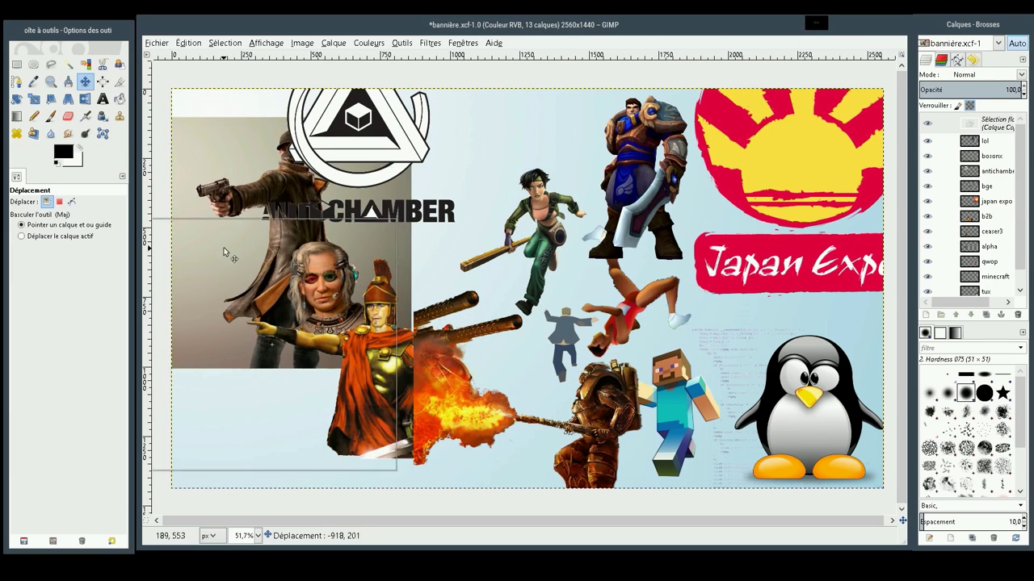
pyautogui.moveTo(239, 145); pyautogui.dragTo(249, 228)
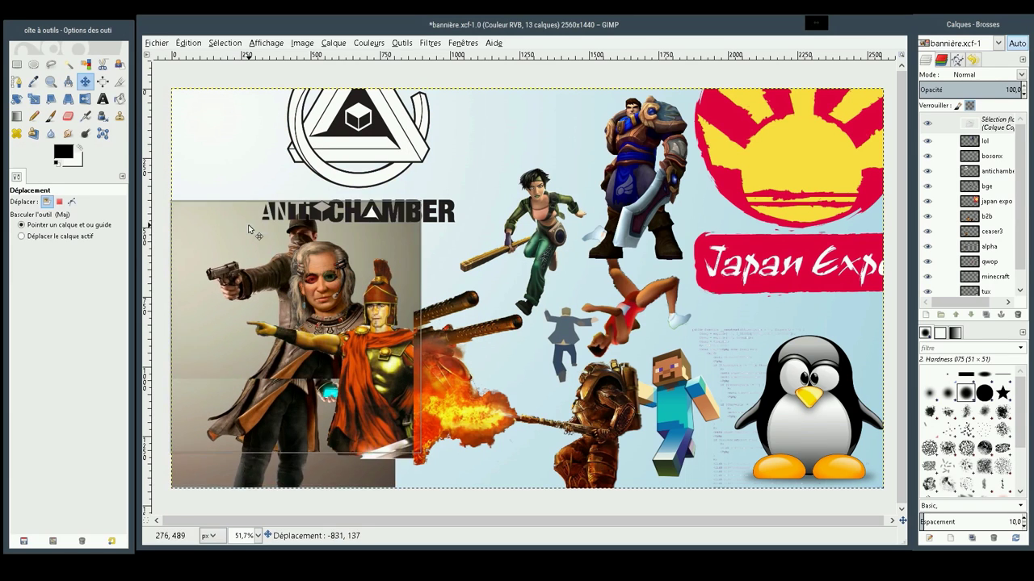
pyautogui.click(992, 123)
# Step: Make the pasted gunman a new layer, move the triangle logo onto the sun, and the gunman top-left
pyautogui.hotkey('shift', 'ctrl', 'n')
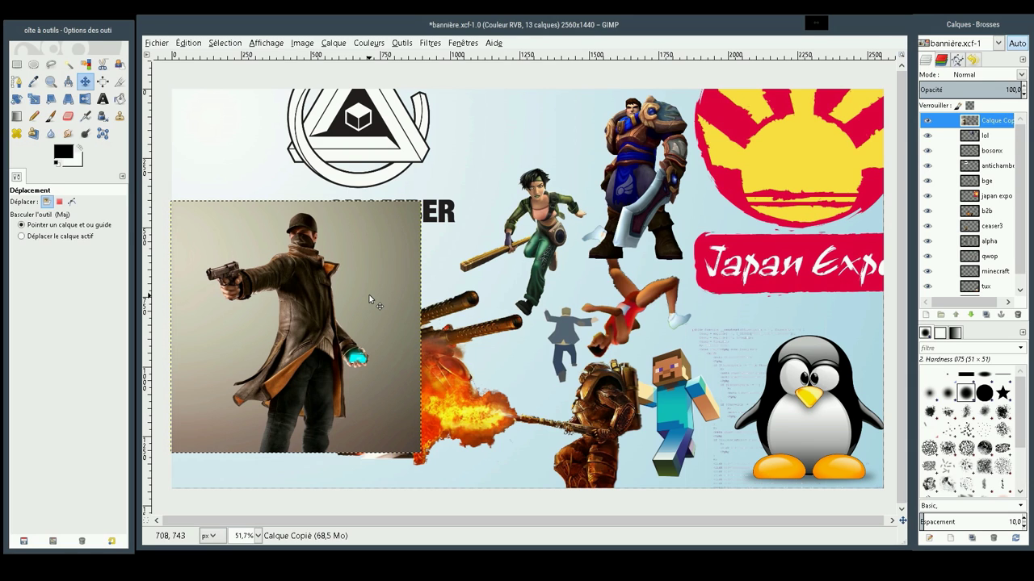
pyautogui.moveTo(353, 288); pyautogui.dragTo(398, 275)
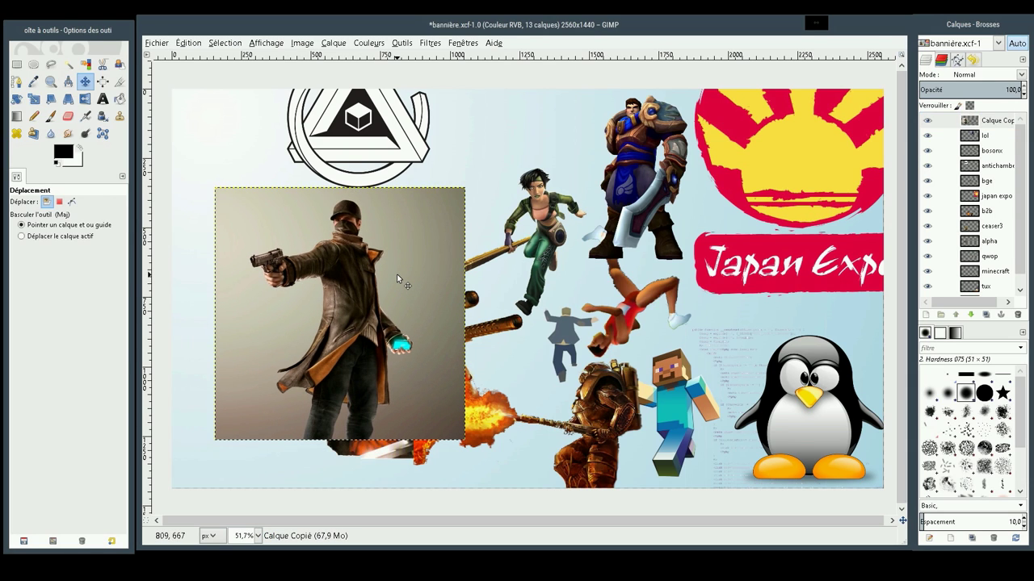
pyautogui.moveTo(394, 151); pyautogui.dragTo(888, 212)
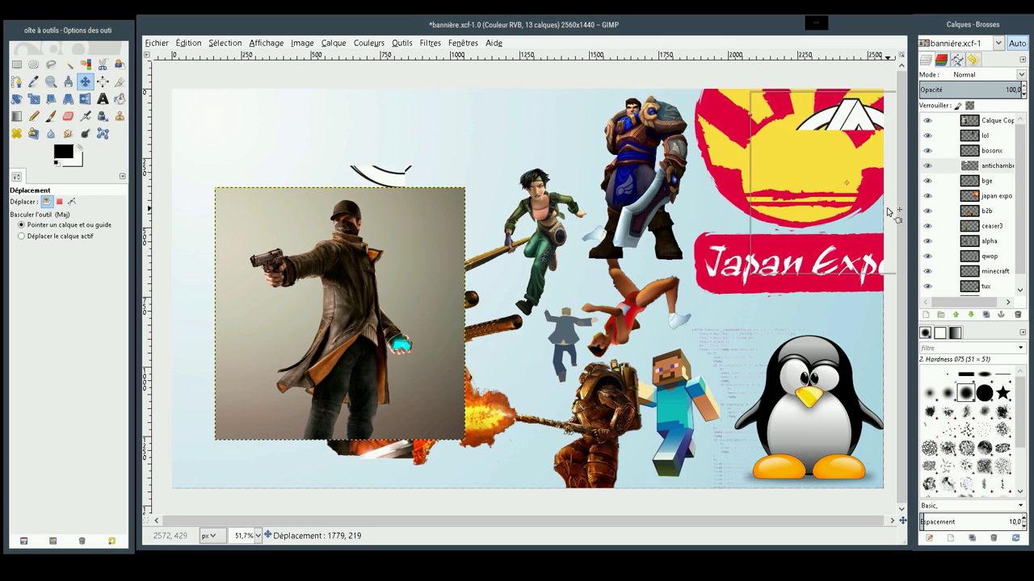
pyautogui.moveTo(284, 215)
pyautogui.mouseDown()
pyautogui.moveTo(250, 166)
pyautogui.moveTo(244, 112)
pyautogui.mouseUp()
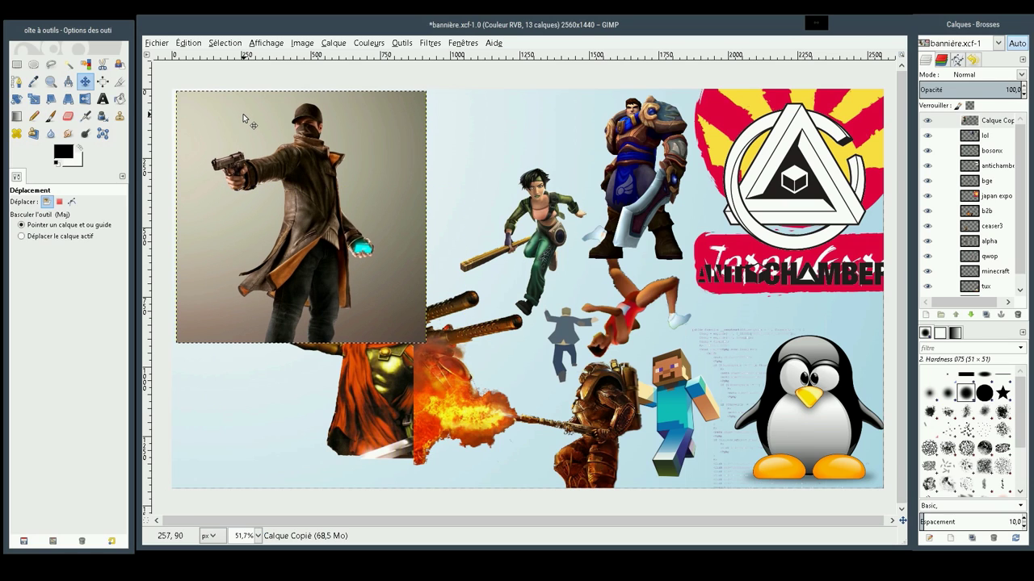
# Step: Zoom in and Fuzzy Select the grey backdrop left and right of the gunman, tuning the threshold
pyautogui.click(51, 80)
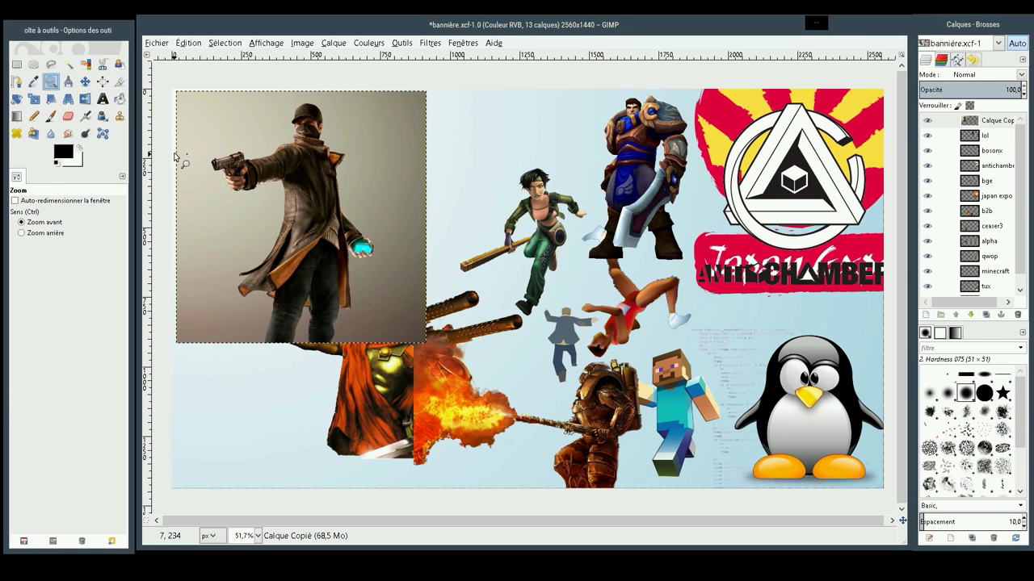
pyautogui.moveTo(166, 79); pyautogui.dragTo(439, 355)
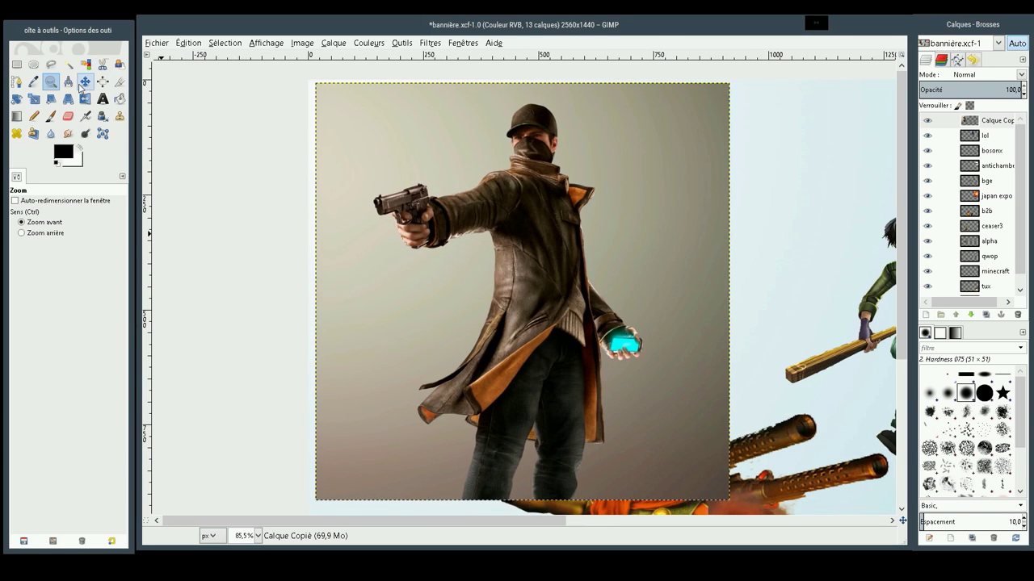
pyautogui.click(68, 67)
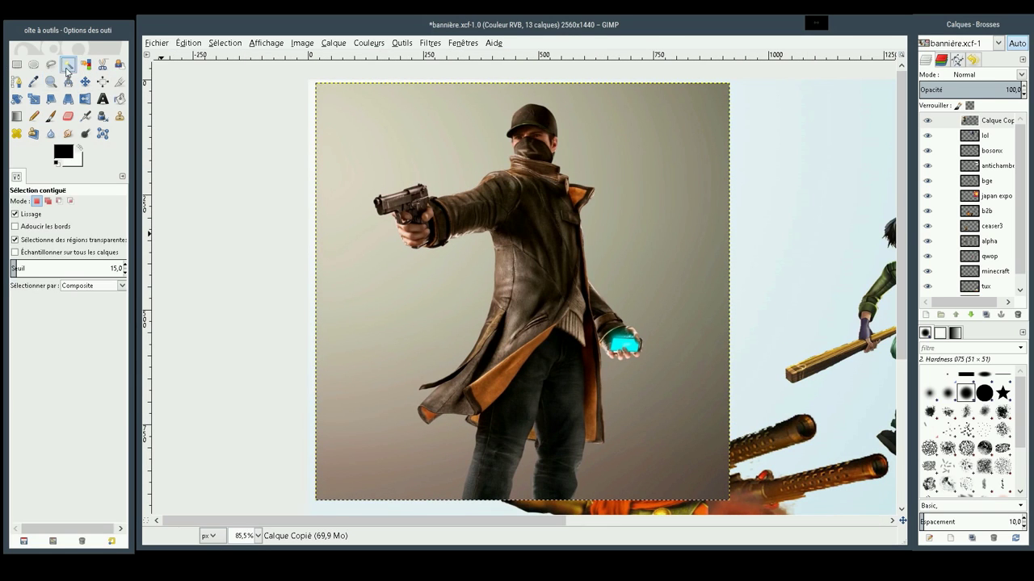
pyautogui.click(407, 159)
pyautogui.moveTo(407, 158)
pyautogui.mouseDown()
pyautogui.moveTo(425, 152)
pyautogui.moveTo(410, 154)
pyautogui.mouseUp()
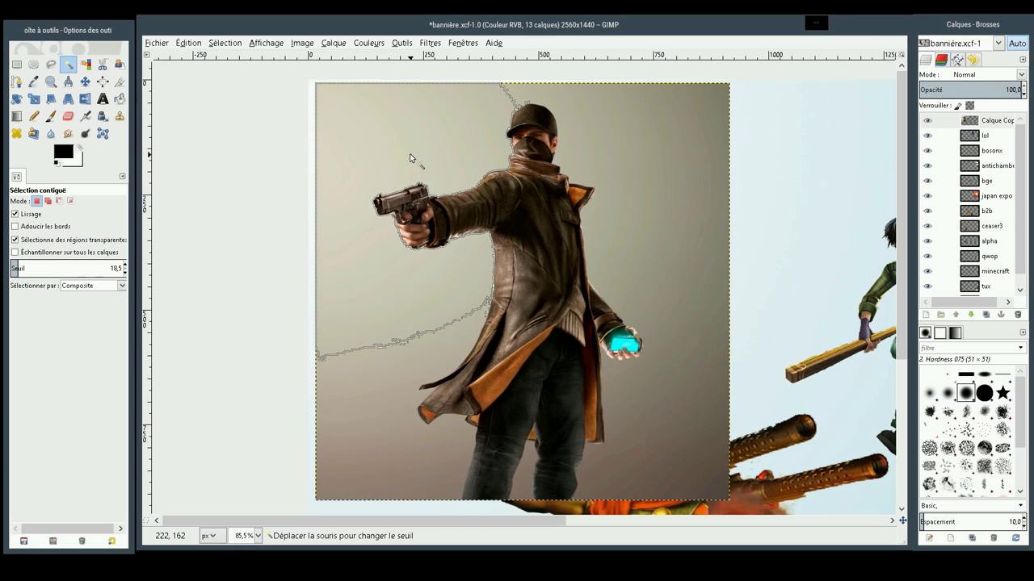
pyautogui.moveTo(410, 158); pyautogui.dragTo(408, 157)
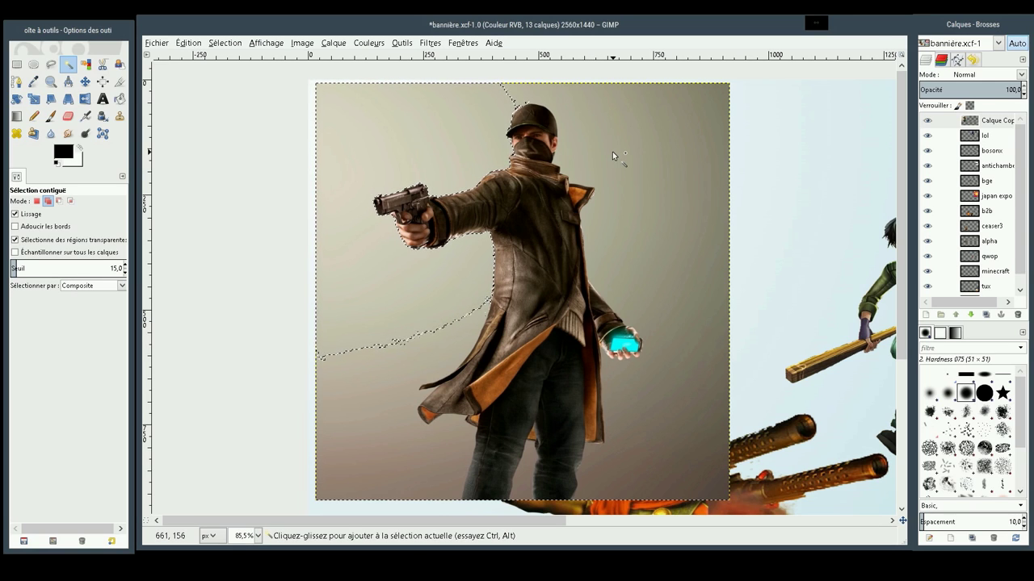
pyautogui.moveTo(612, 151); pyautogui.dragTo(622, 151)
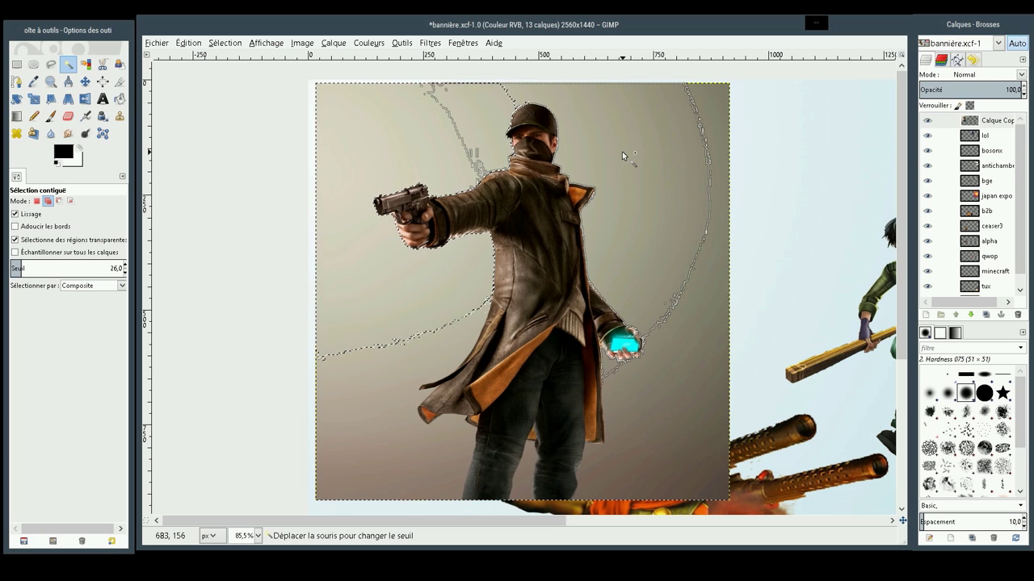
pyautogui.moveTo(622, 151); pyautogui.dragTo(619, 157)
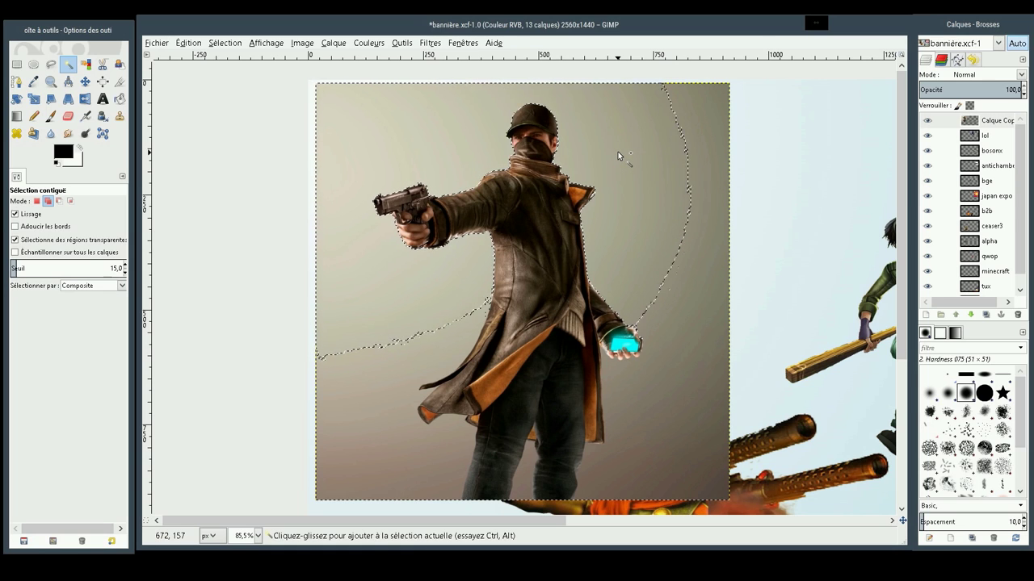
# Step: Add the lower grey backdrop areas around the gunman's legs to the selection
pyautogui.moveTo(689, 386); pyautogui.dragTo(670, 395)
pyautogui.moveTo(677, 321); pyautogui.dragTo(669, 317)
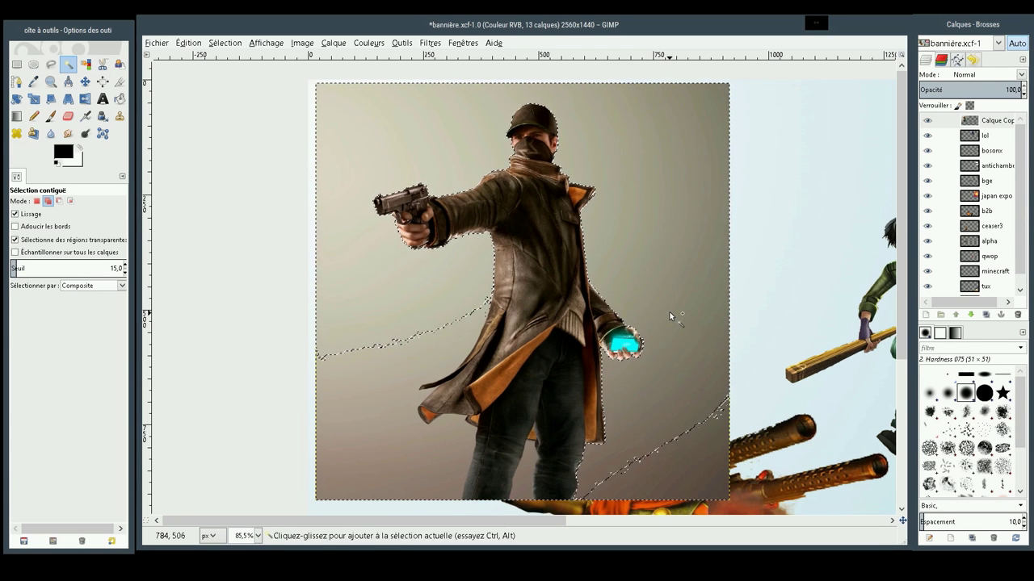
pyautogui.moveTo(408, 387); pyautogui.dragTo(376, 394)
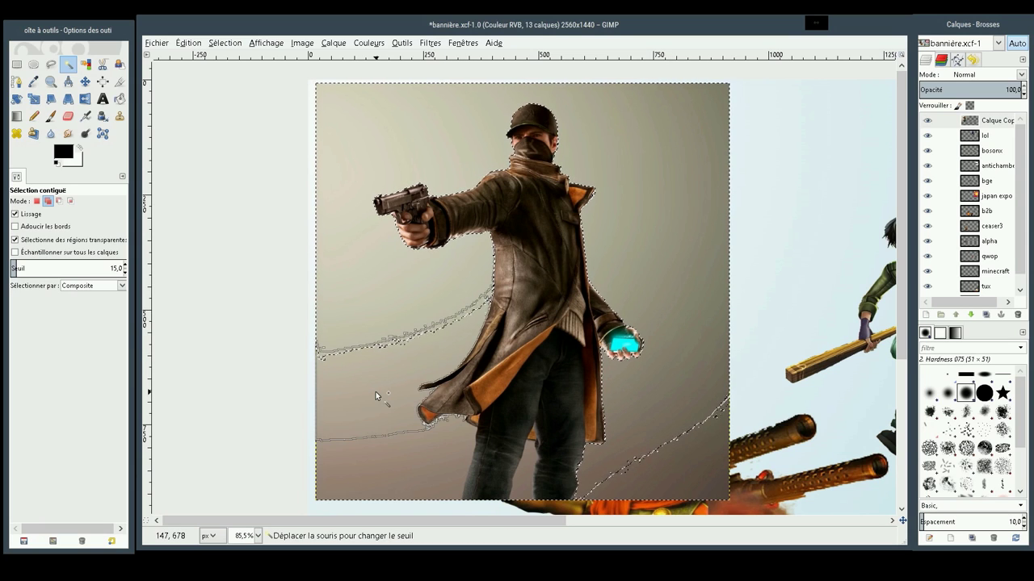
pyautogui.click(385, 441)
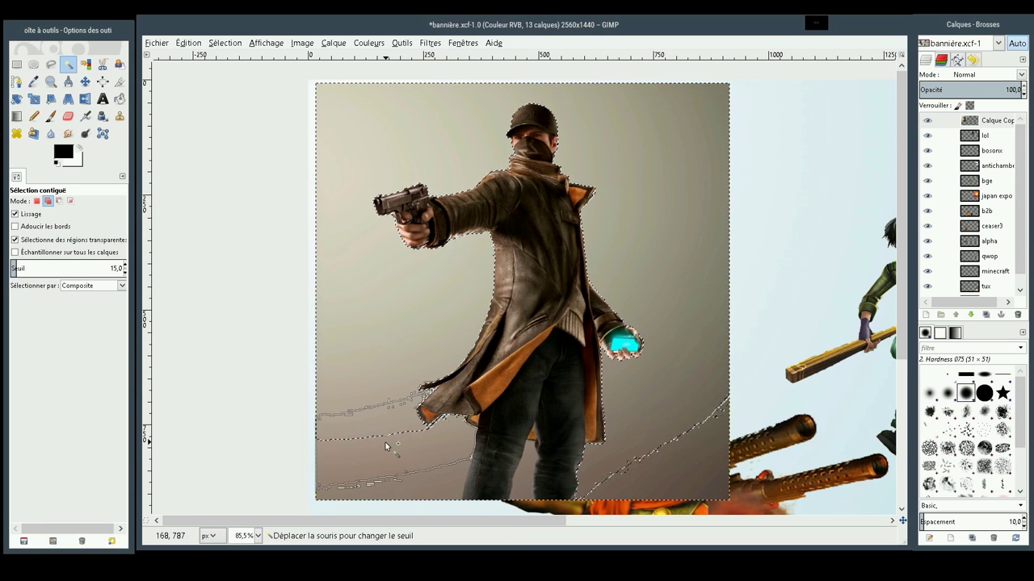
pyautogui.moveTo(405, 487); pyautogui.dragTo(414, 488)
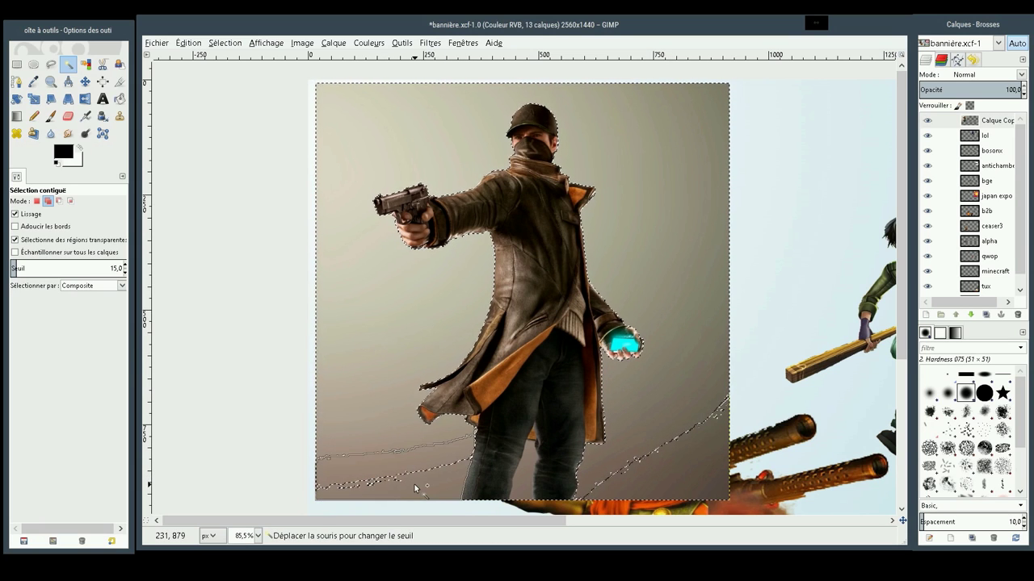
pyautogui.click(525, 469)
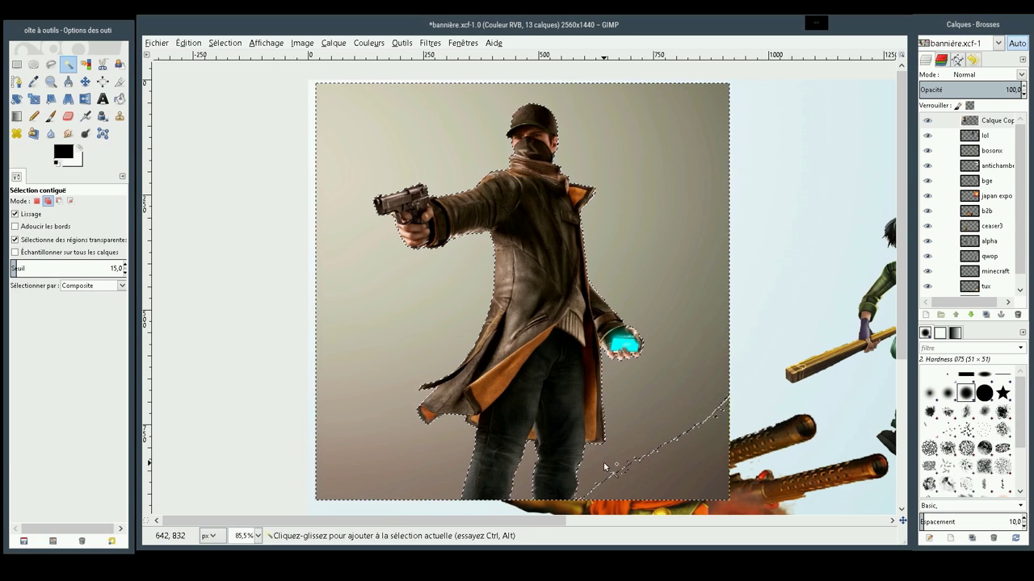
pyautogui.click(670, 478)
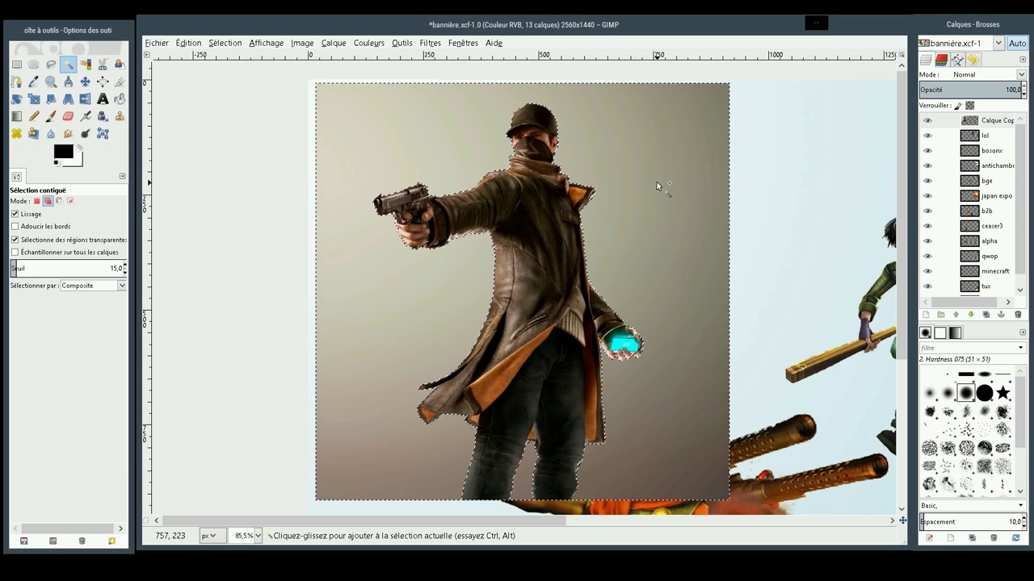
# Step: Delete the selected grey backdrop, deselect all, and zoom out to the whole banner
pyautogui.press('Delete')
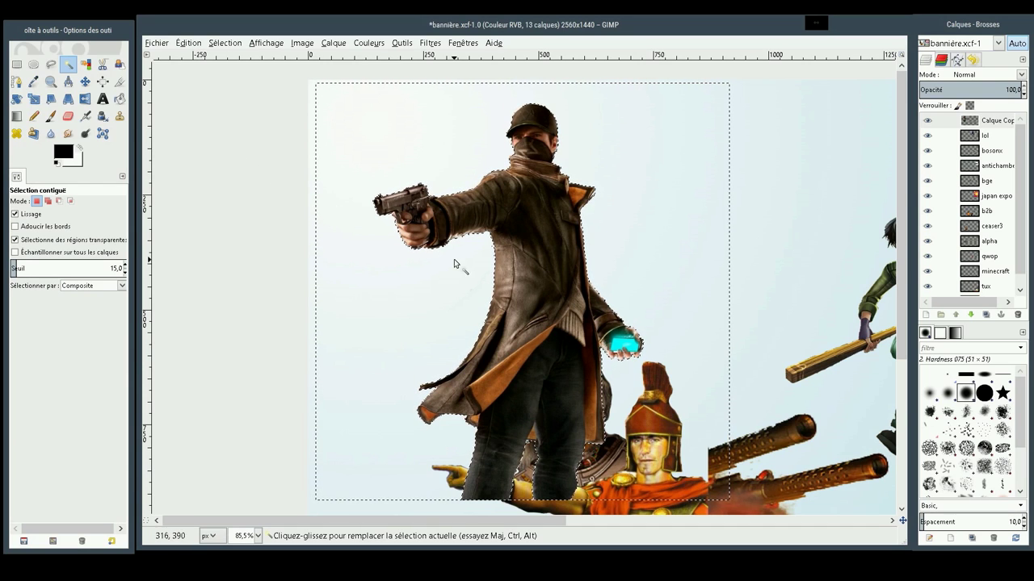
pyautogui.hotkey('ctrl', 'shift', 'a')
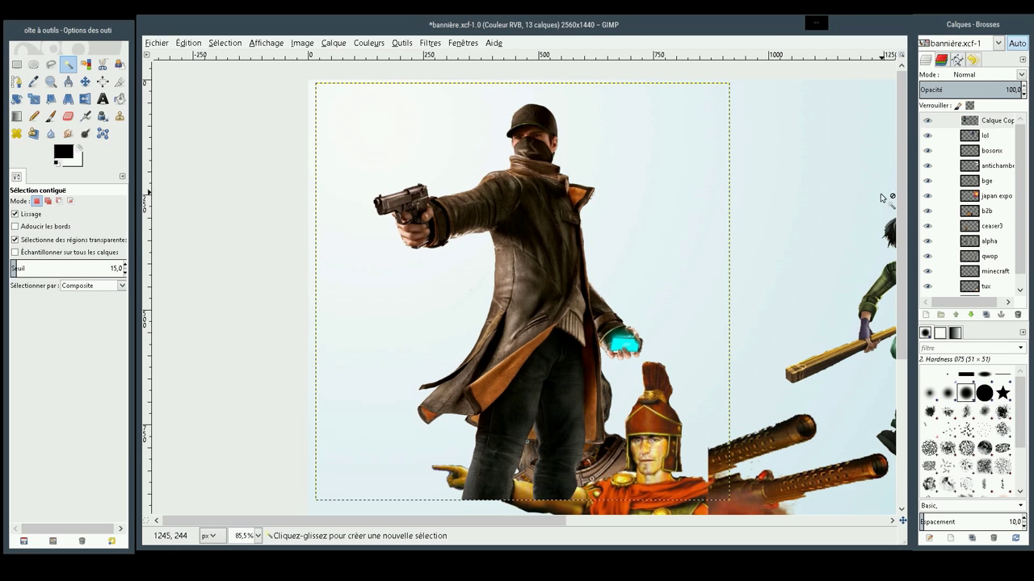
pyautogui.click(50, 82)
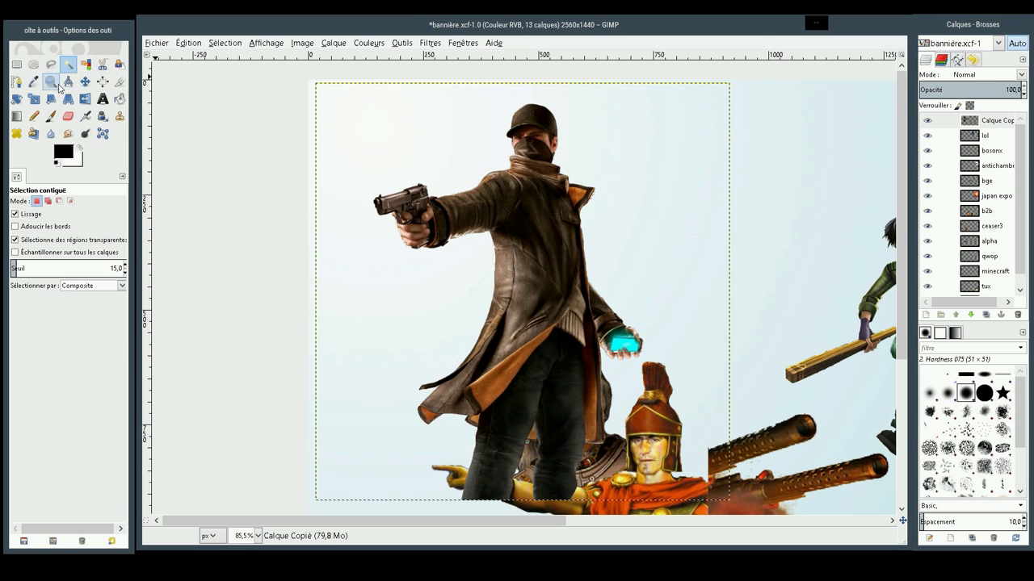
pyautogui.click(293, 194)
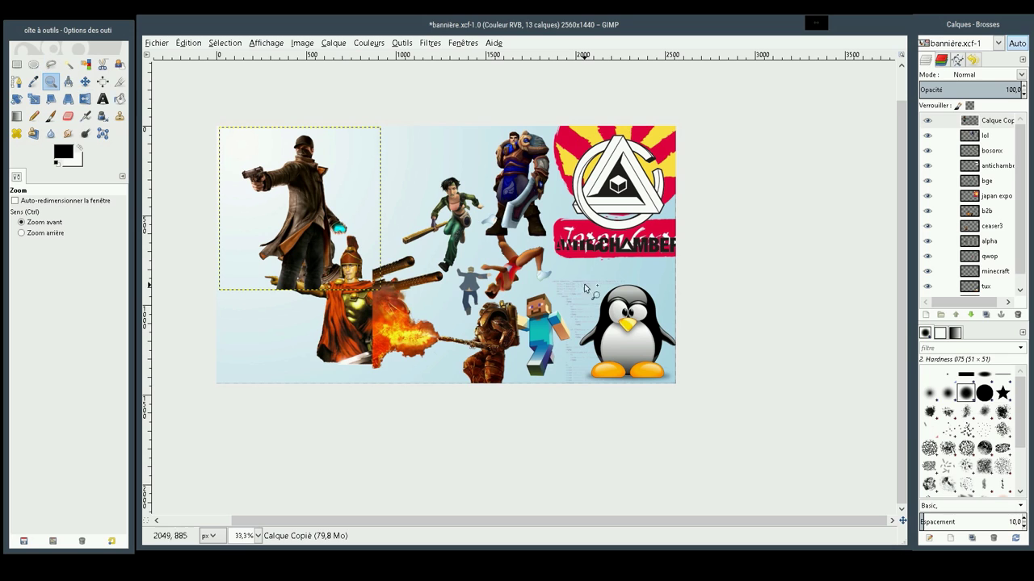
# Step: Move the cut-out gunman to the banner's lower left and stack its layer below ceaser3
pyautogui.moveTo(205, 118)
pyautogui.mouseDown()
pyautogui.moveTo(668, 427)
pyautogui.moveTo(715, 407)
pyautogui.mouseUp()
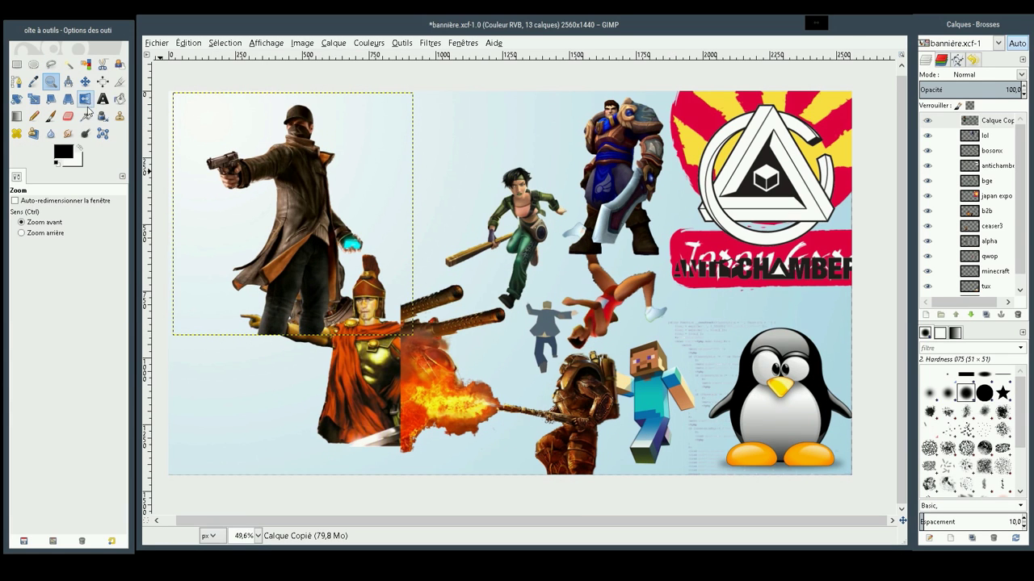
pyautogui.click(85, 81)
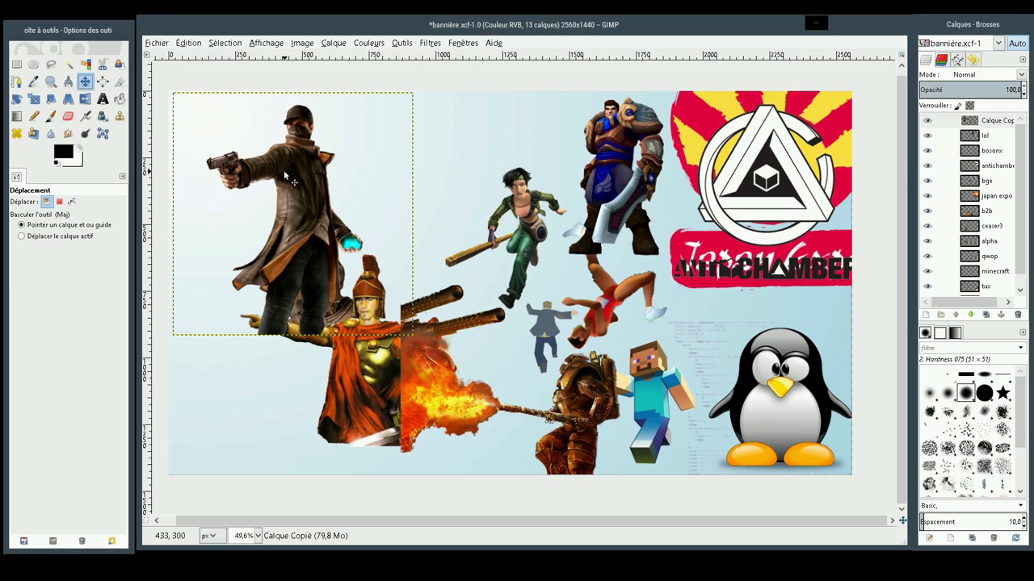
pyautogui.moveTo(286, 173)
pyautogui.mouseDown()
pyautogui.moveTo(265, 322)
pyautogui.moveTo(249, 343)
pyautogui.moveTo(241, 299)
pyautogui.moveTo(270, 367)
pyautogui.moveTo(235, 384)
pyautogui.moveTo(217, 331)
pyautogui.moveTo(246, 333)
pyautogui.mouseUp()
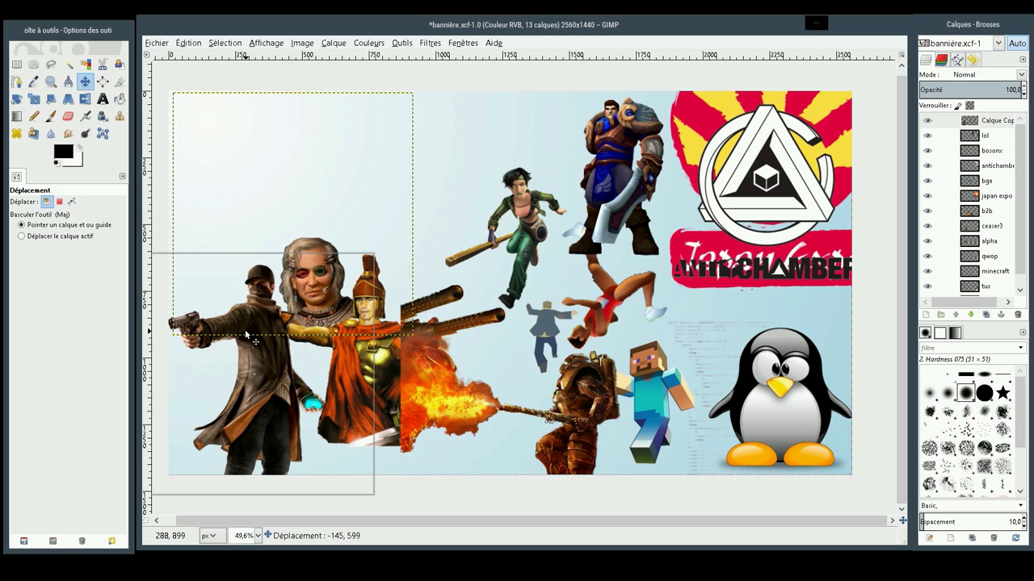
pyautogui.moveTo(245, 333); pyautogui.dragTo(247, 317)
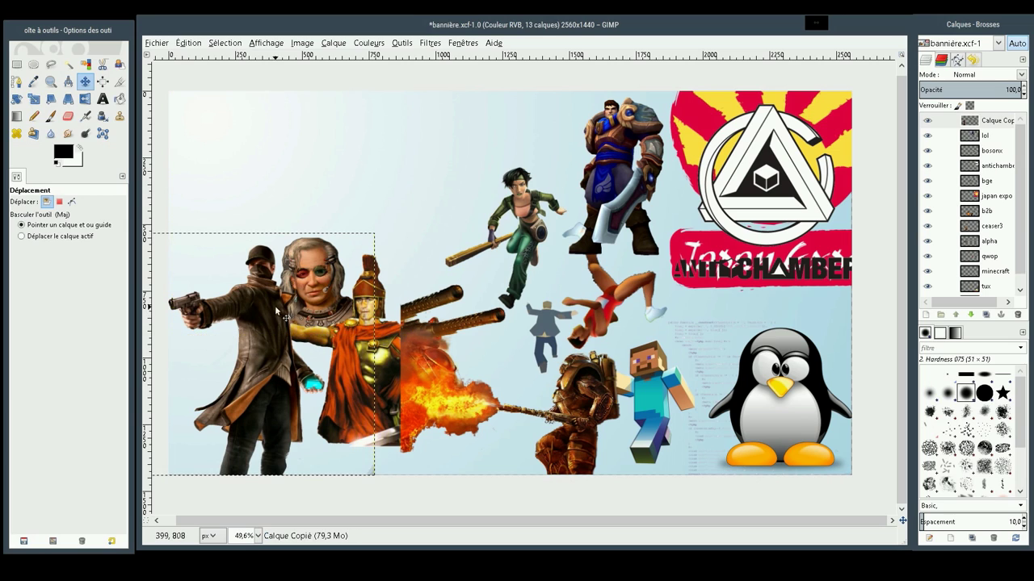
pyautogui.moveTo(994, 121); pyautogui.dragTo(997, 234)
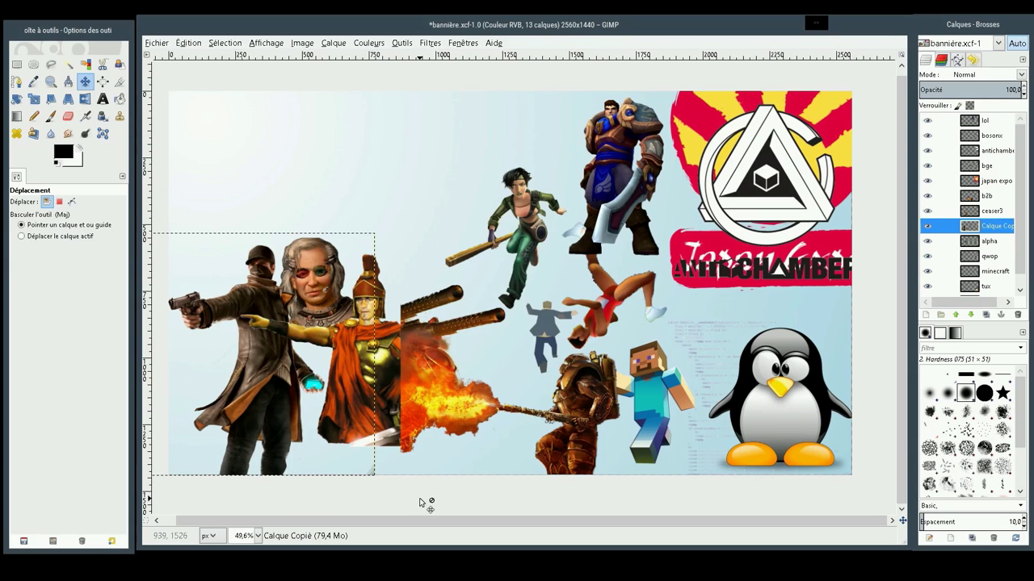
pyautogui.click(468, 572)
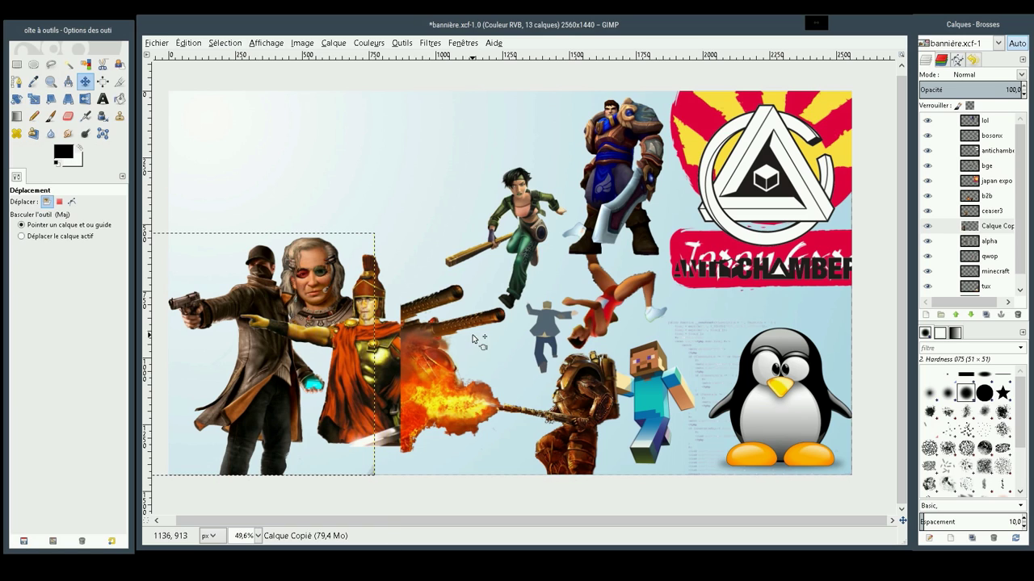
# Step: Paste the character-appearance screenshot above the background layer as its own new layer
pyautogui.scroll(-1, 1006, 202)
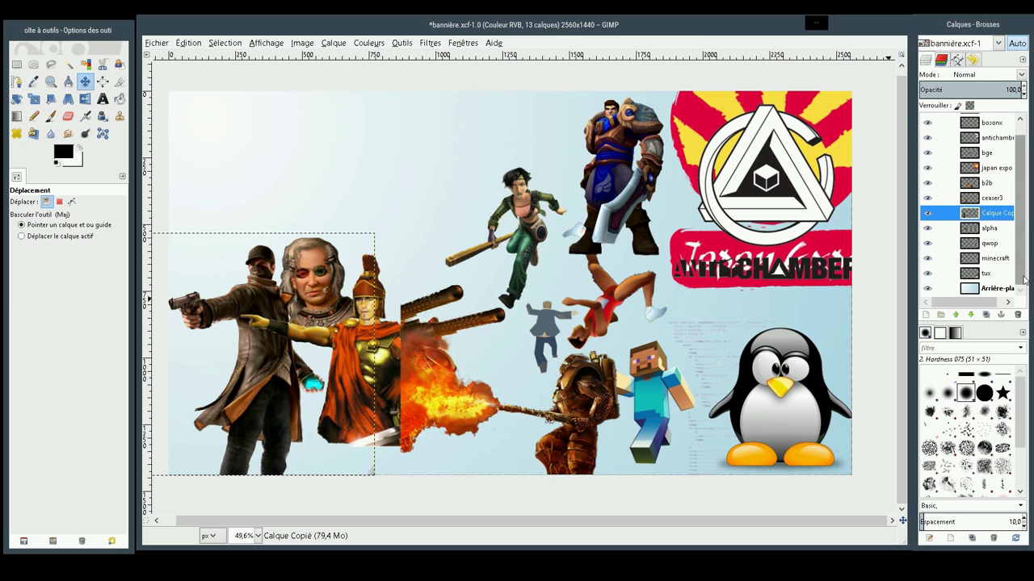
pyautogui.click(990, 289)
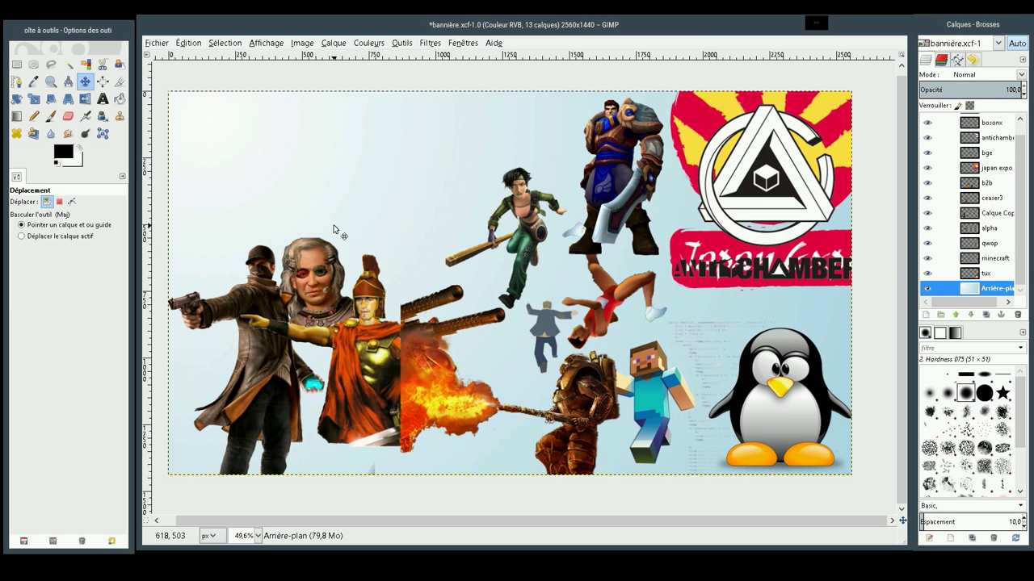
pyautogui.hotkey('ctrl', 'v')
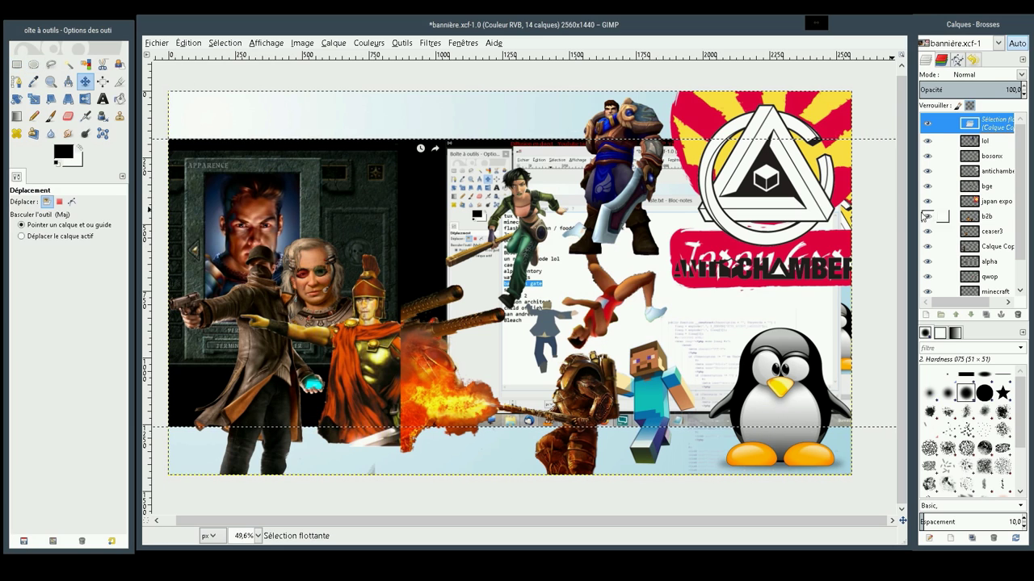
pyautogui.hotkey('ctrl', 'h')
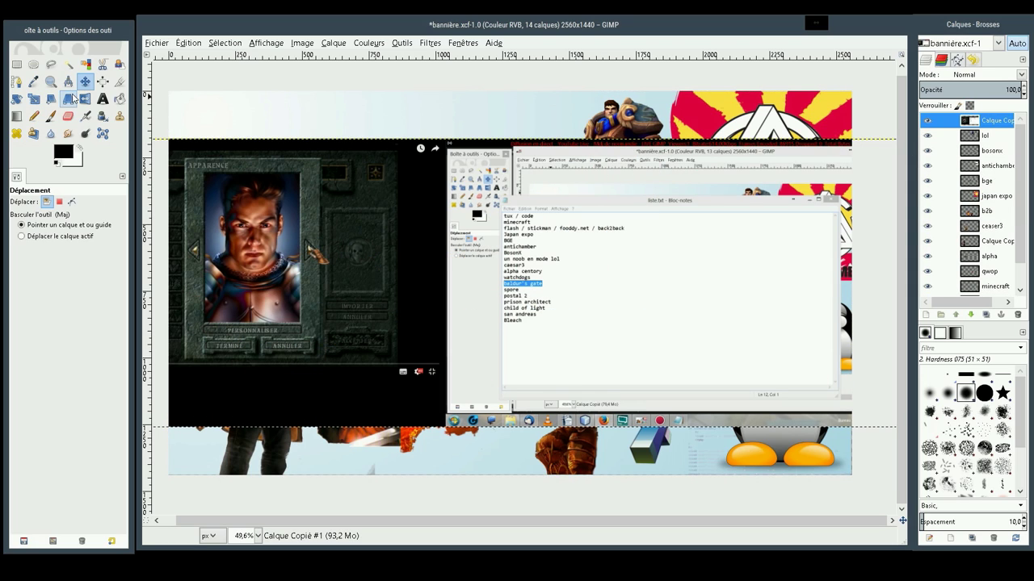
# Step: Erase the right-hand part of the pasted screenshot with a rectangle selection
pyautogui.click(16, 64)
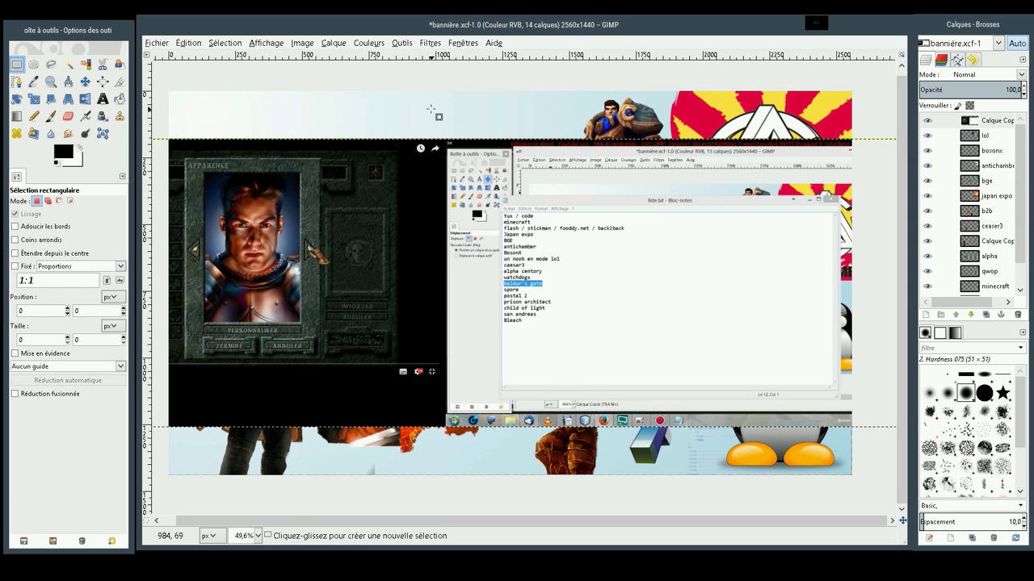
pyautogui.moveTo(432, 112)
pyautogui.mouseDown()
pyautogui.moveTo(814, 367)
pyautogui.moveTo(1029, 469)
pyautogui.mouseUp()
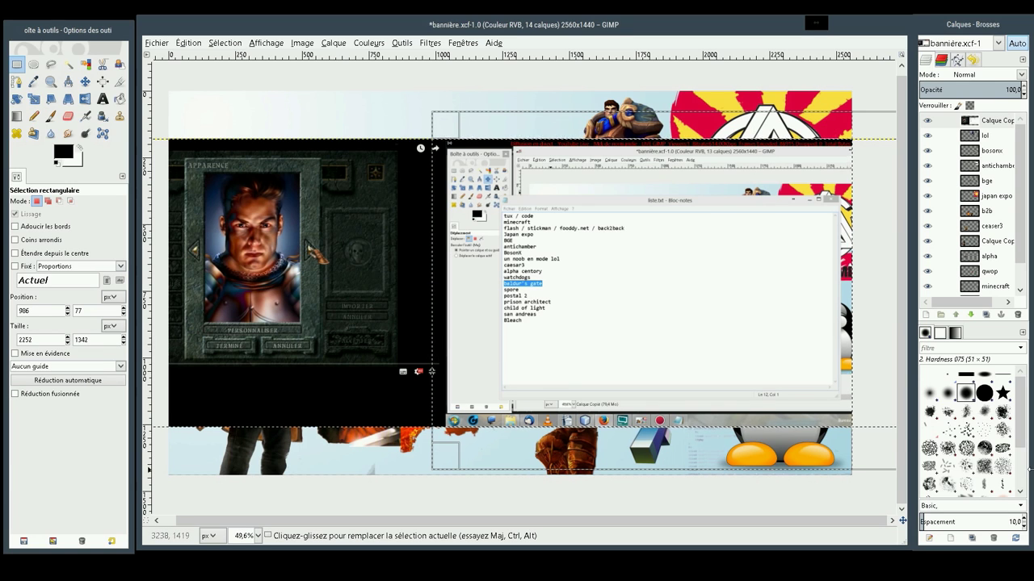
pyautogui.press('Delete')
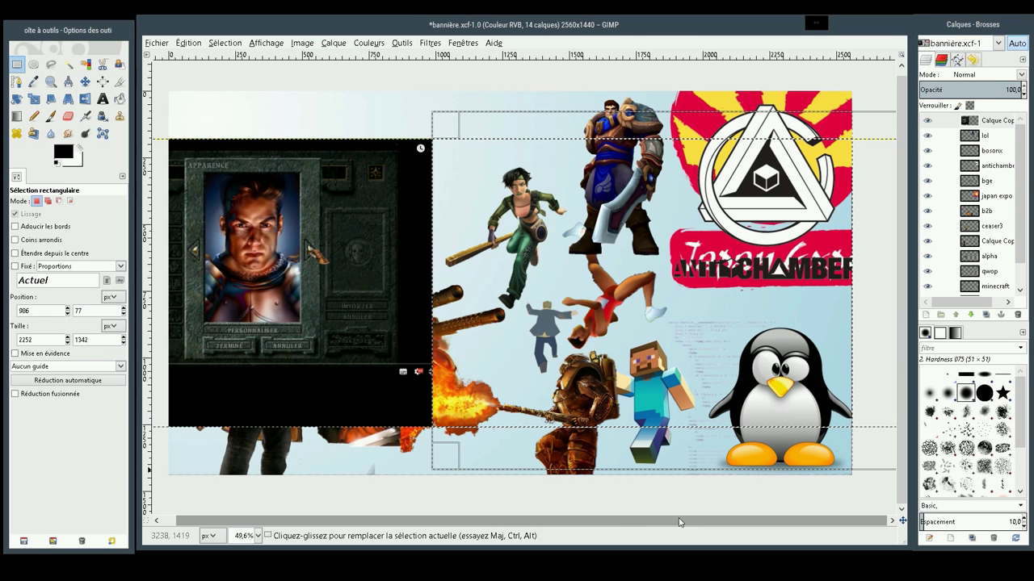
# Step: Zoom out to the whole banner and shift the screenshot layer left
pyautogui.click(50, 81)
pyautogui.keyDown('ctrl'); pyautogui.click(282, 183); pyautogui.keyUp('ctrl')
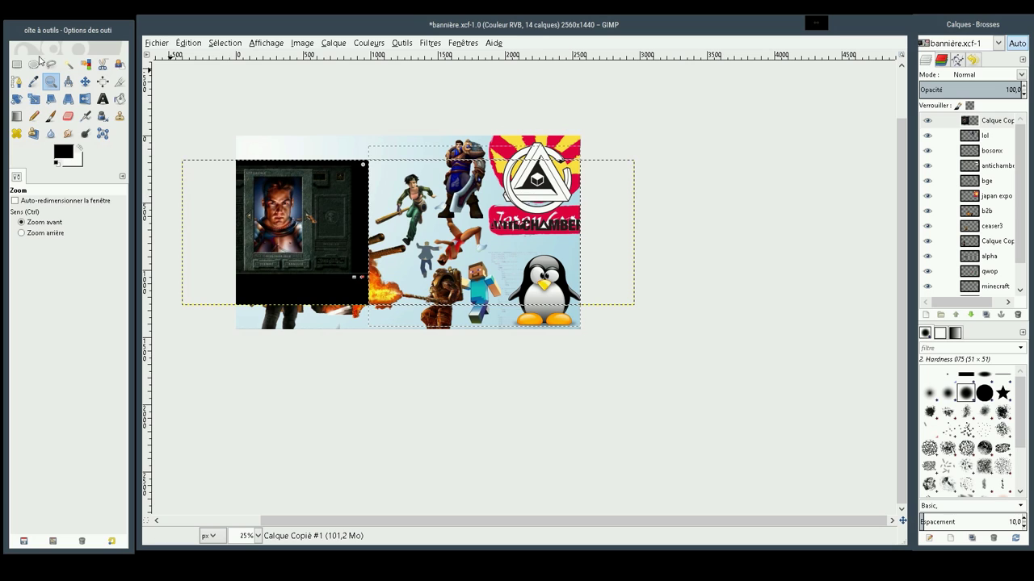
pyautogui.click(17, 64)
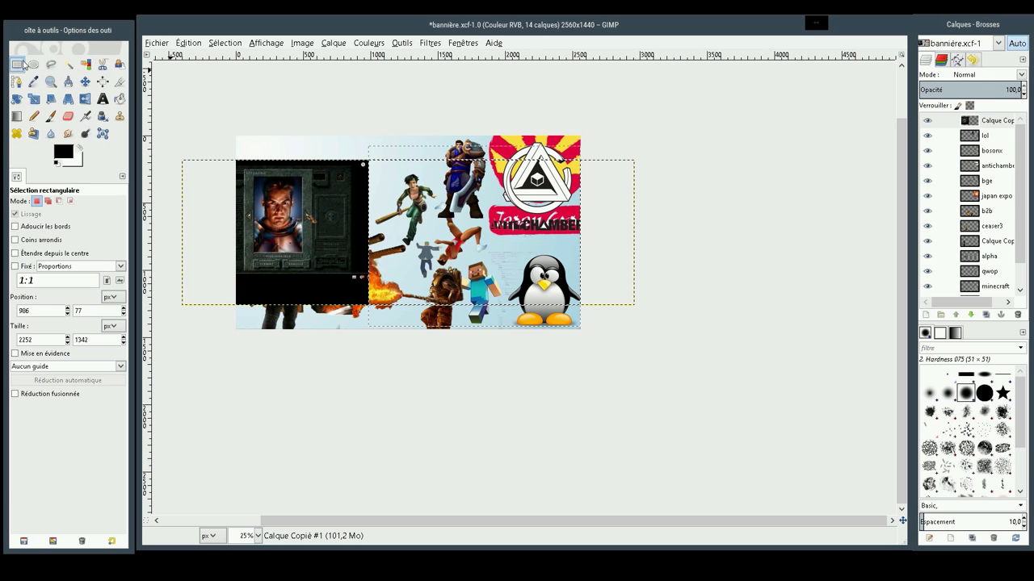
pyautogui.moveTo(543, 104)
pyautogui.mouseDown()
pyautogui.moveTo(704, 288)
pyautogui.moveTo(731, 466)
pyautogui.mouseUp()
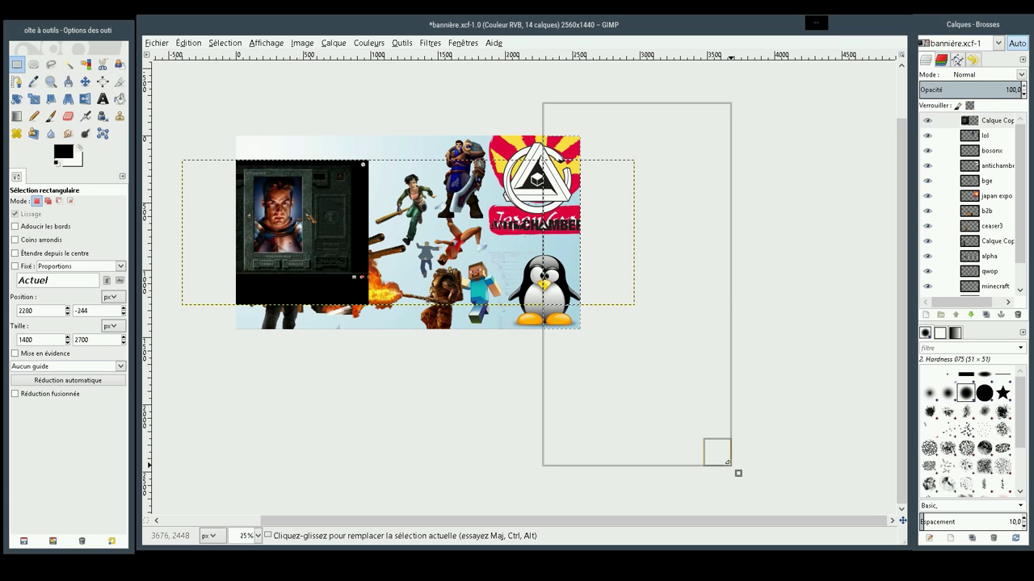
pyautogui.click(85, 81)
pyautogui.moveTo(326, 234); pyautogui.dragTo(240, 232)
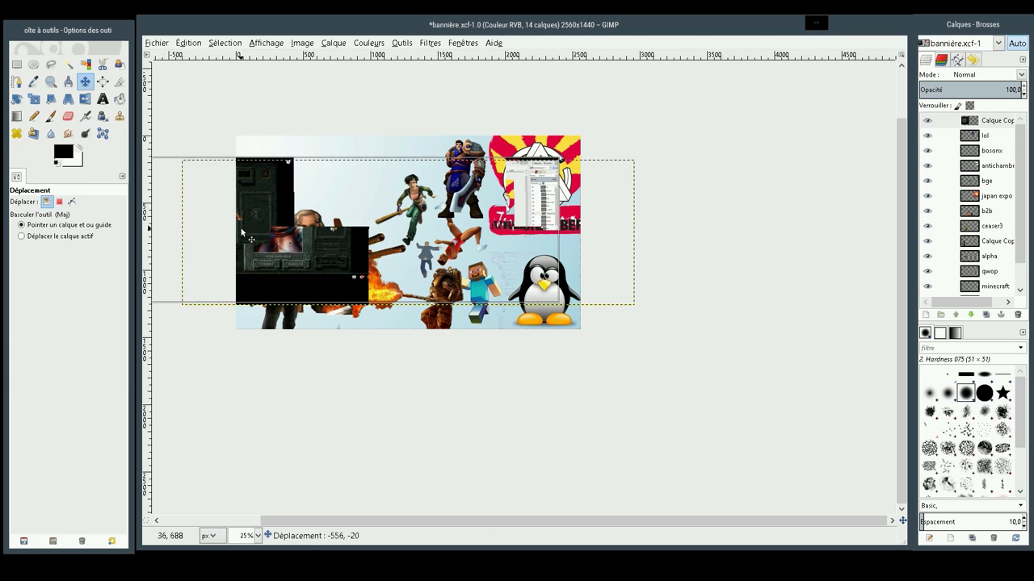
# Step: Autocrop the screenshot layer to its content and clear the rectangle selection
pyautogui.click(50, 82)
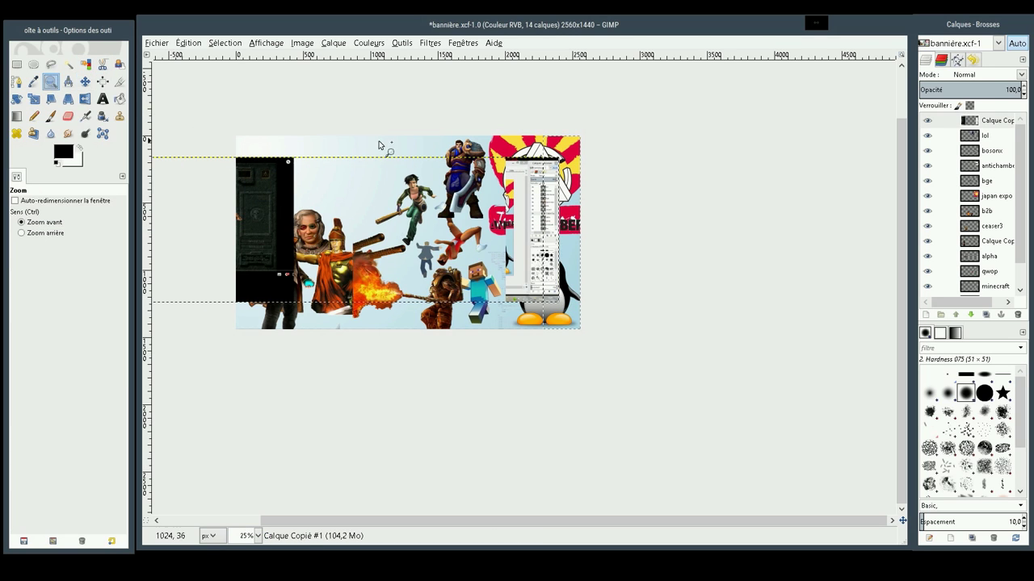
pyautogui.press('r')
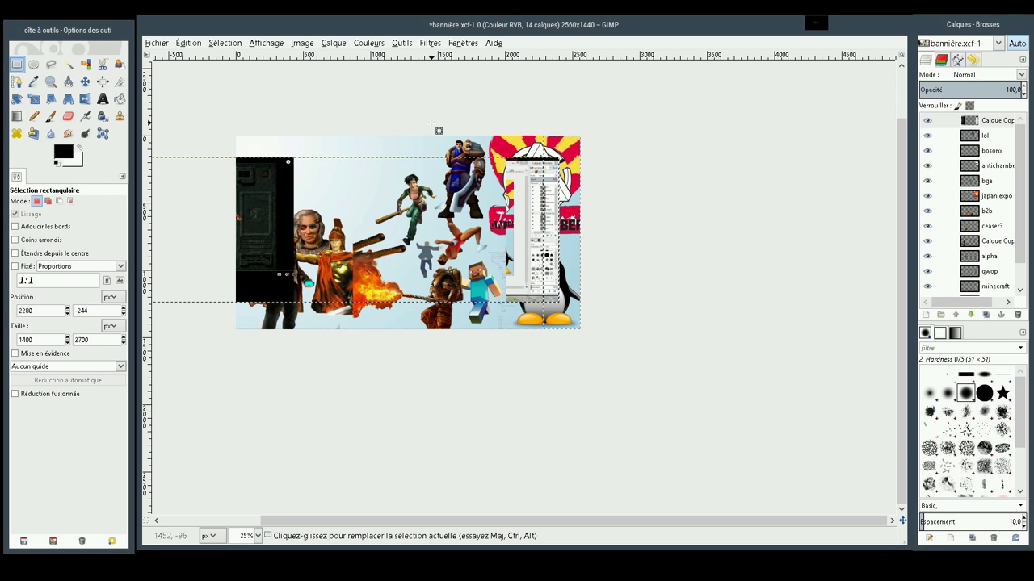
pyautogui.moveTo(461, 103); pyautogui.dragTo(633, 389)
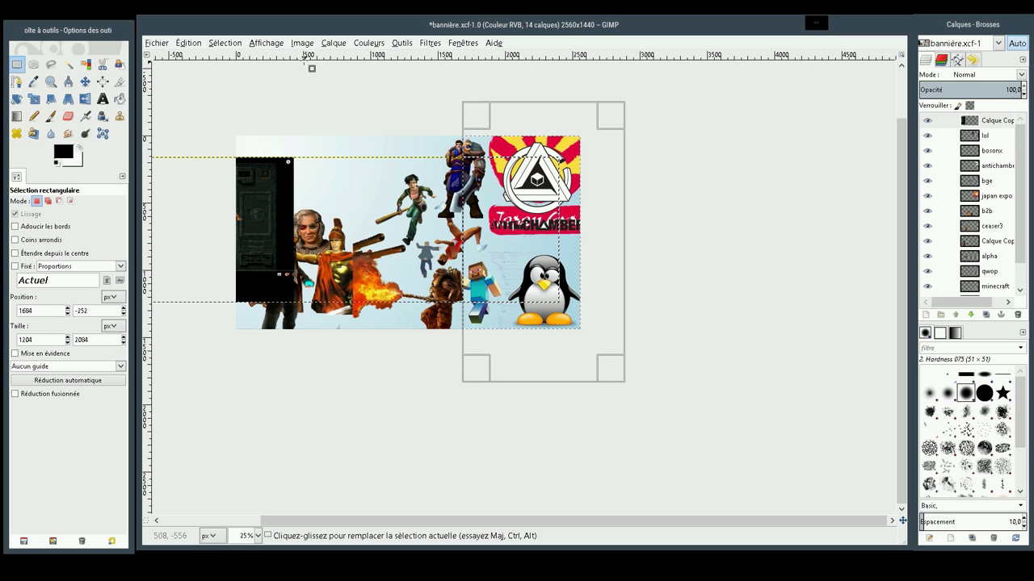
pyautogui.click(333, 43)
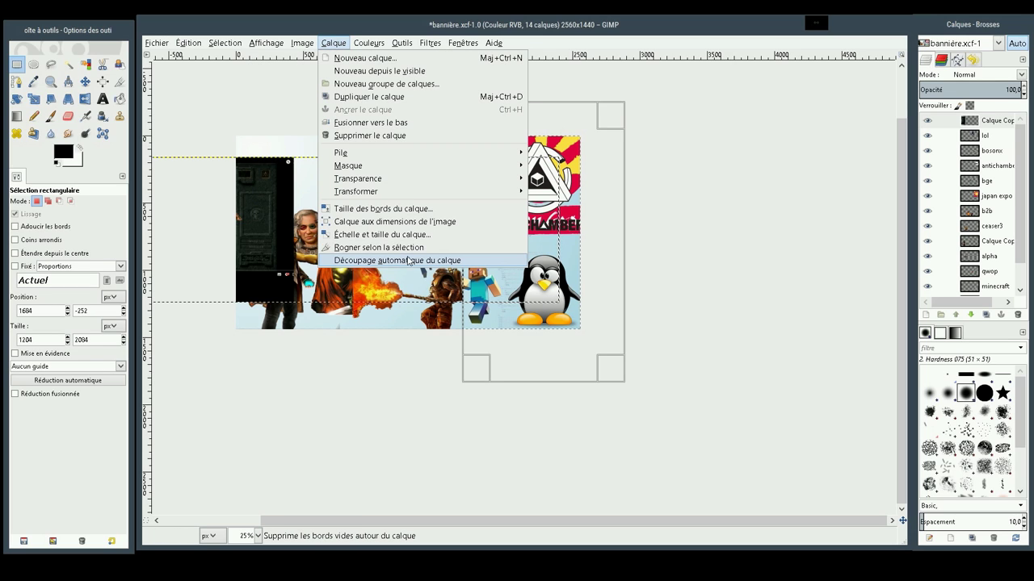
pyautogui.click(409, 260)
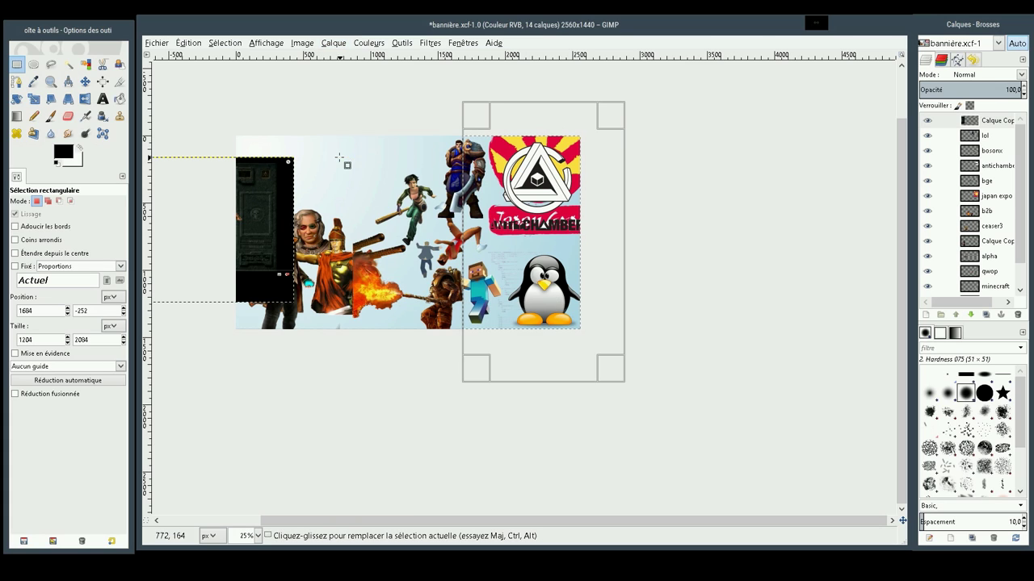
pyautogui.press('ctrl')
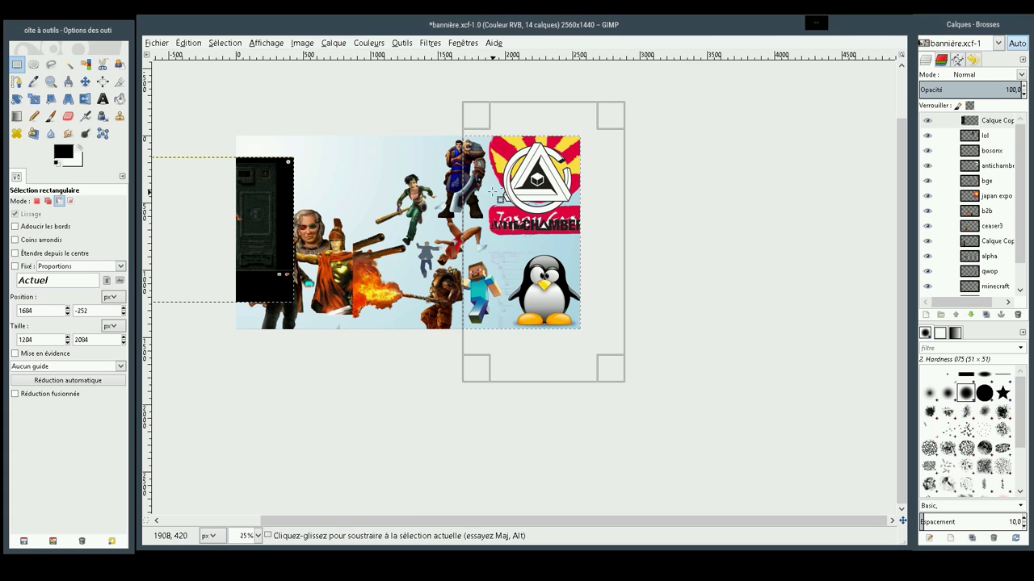
pyautogui.click(493, 192)
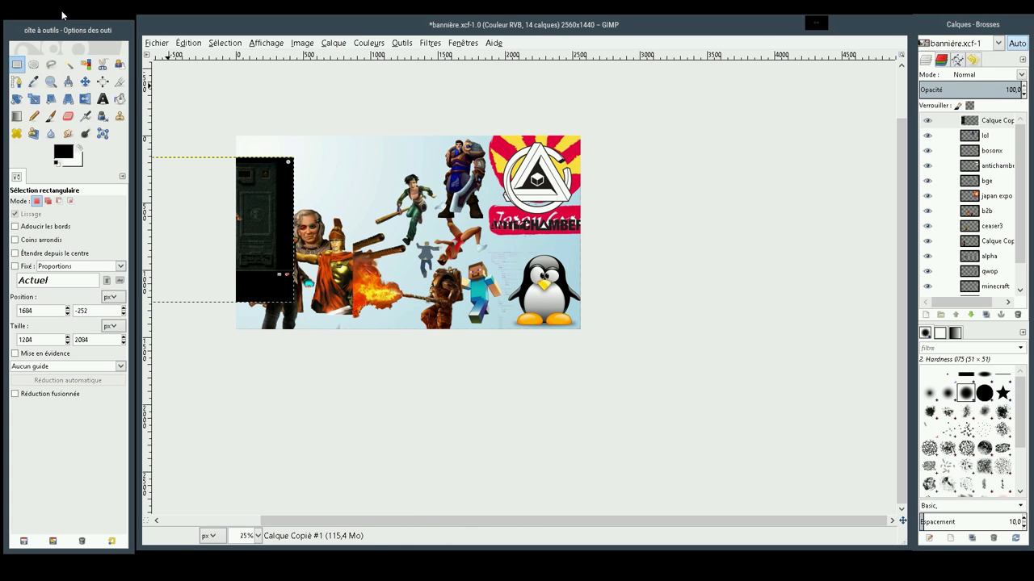
# Step: Move the screenshot over the banner's left side and zoom in on it
pyautogui.click(85, 82)
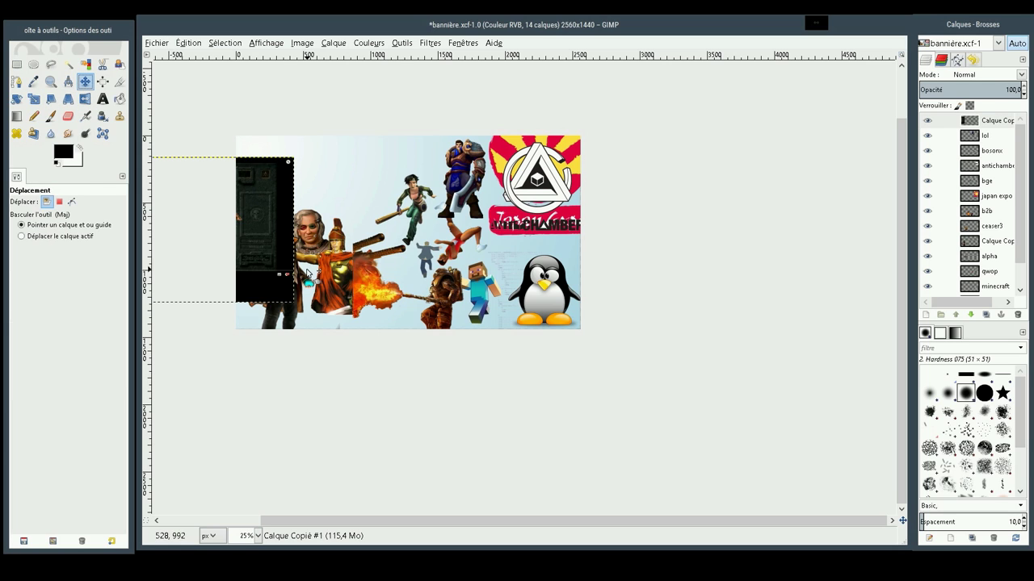
pyautogui.moveTo(307, 274); pyautogui.dragTo(415, 239)
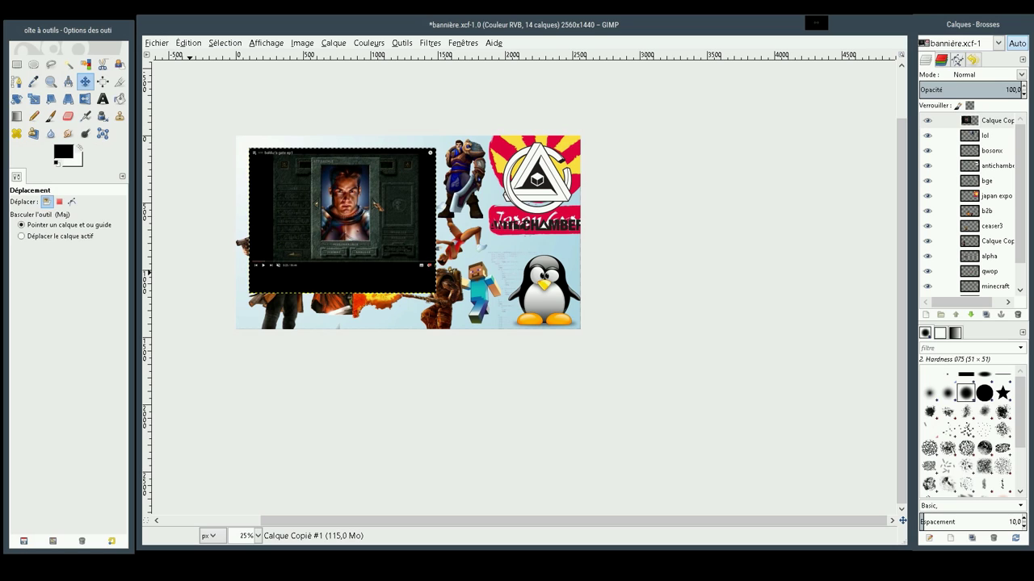
pyautogui.click(50, 81)
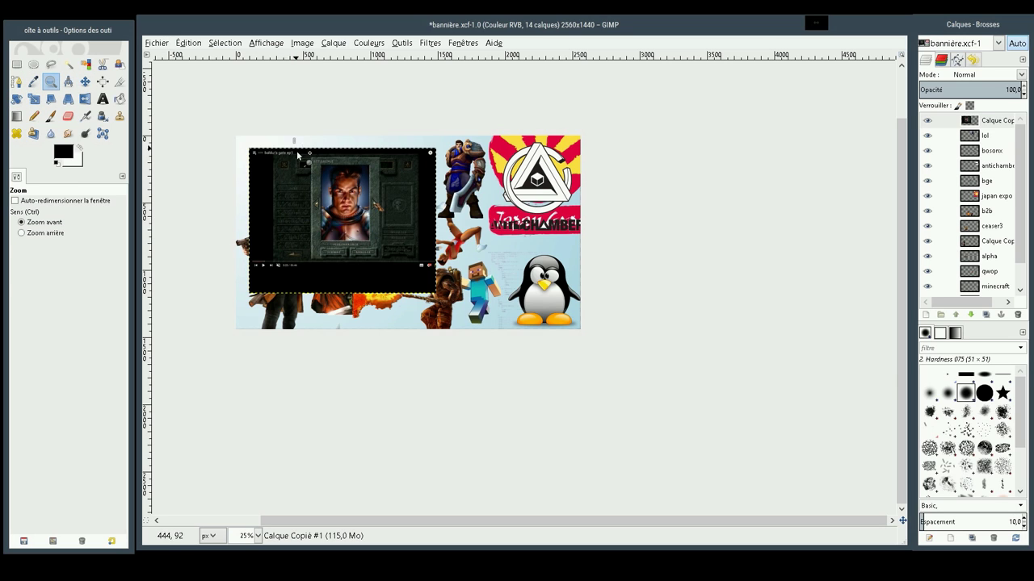
pyautogui.moveTo(294, 139); pyautogui.dragTo(400, 284)
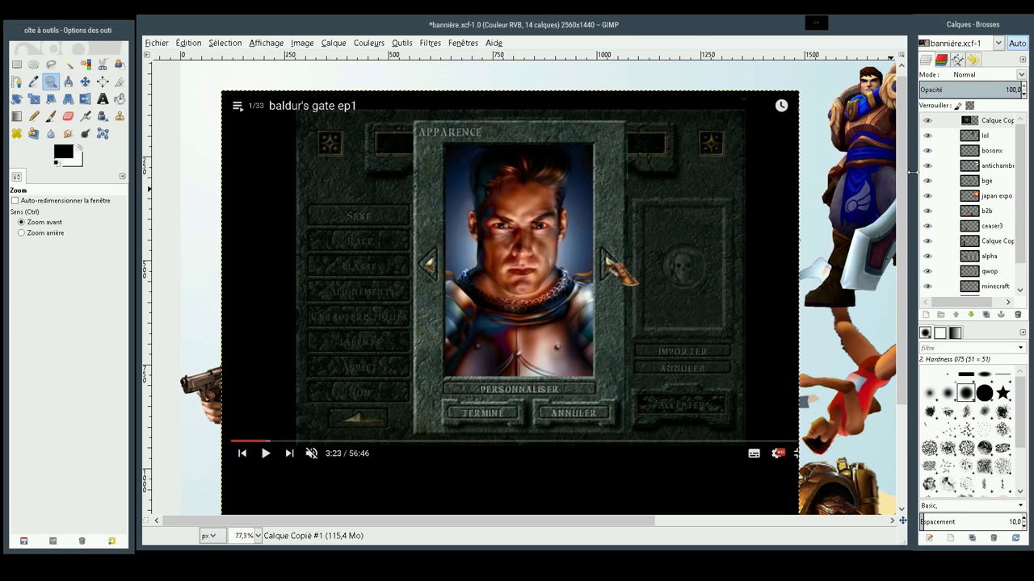
# Step: Delete the screenshot's left strip and the dark panel right of the portrait
pyautogui.scroll(-1, 901, 174)
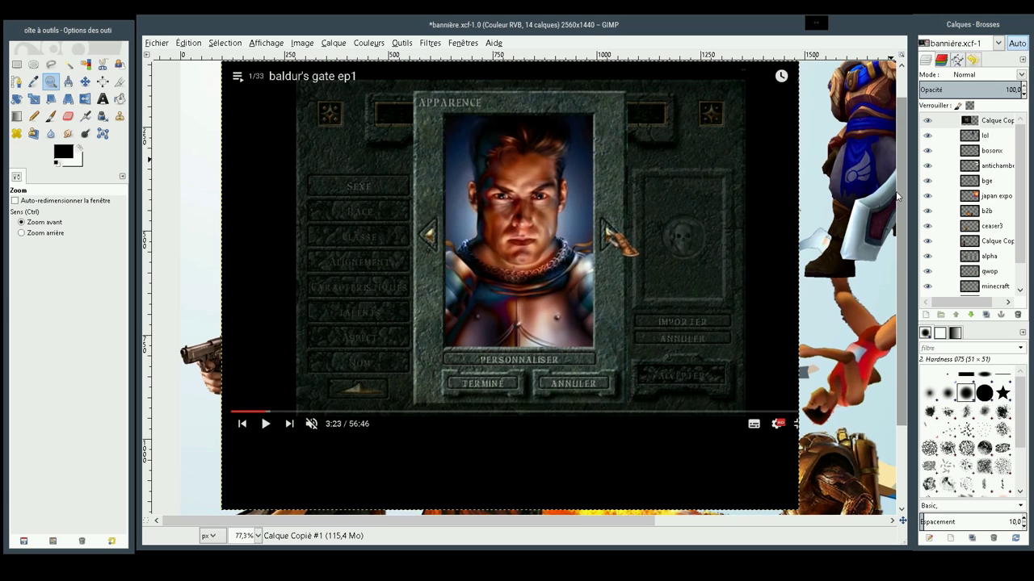
pyautogui.click(16, 64)
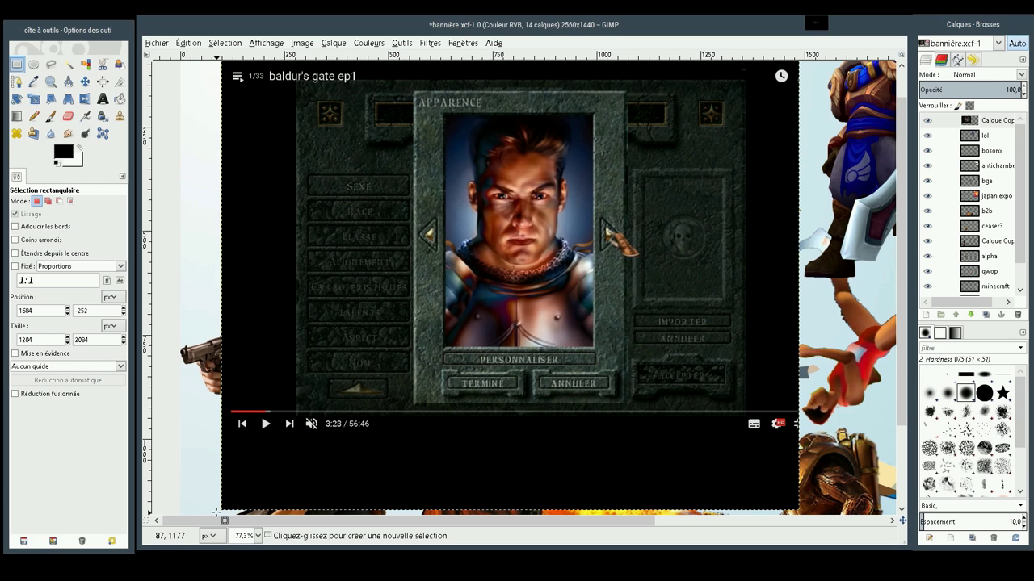
pyautogui.moveTo(216, 511)
pyautogui.mouseDown()
pyautogui.moveTo(429, 77)
pyautogui.moveTo(439, 77)
pyautogui.mouseUp()
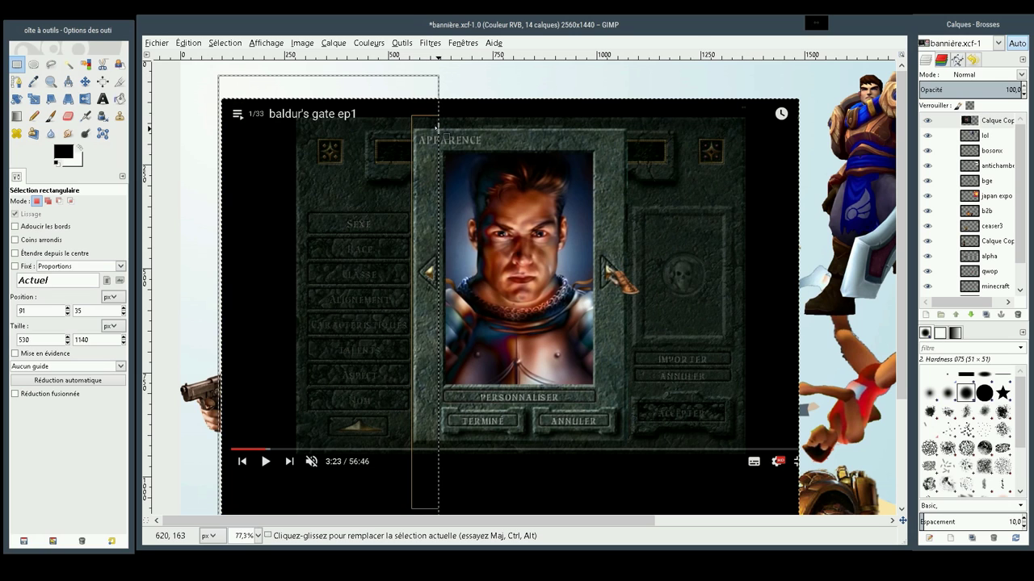
pyautogui.press('Delete')
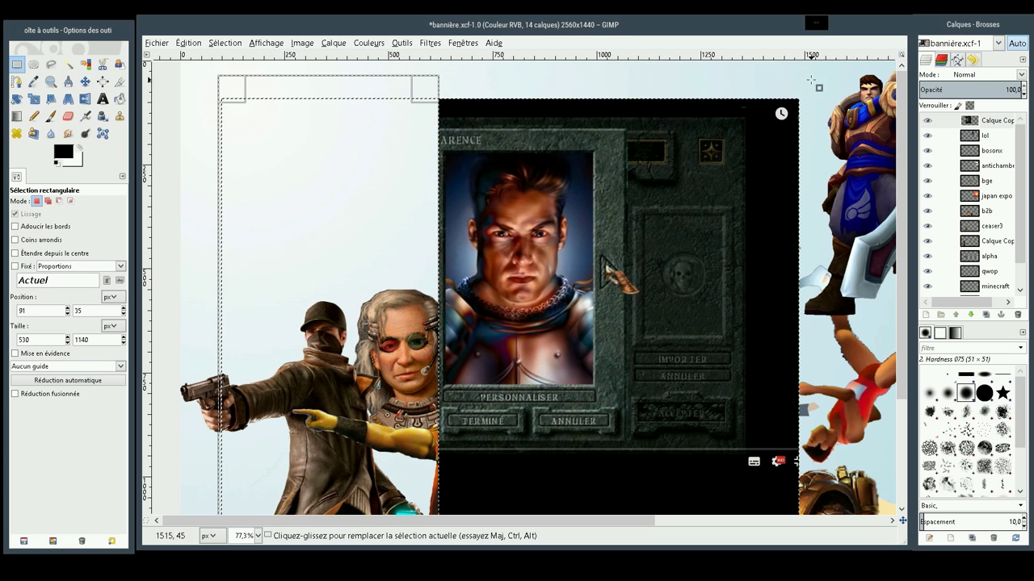
pyautogui.moveTo(811, 79)
pyautogui.mouseDown()
pyautogui.moveTo(611, 497)
pyautogui.moveTo(600, 485)
pyautogui.mouseUp()
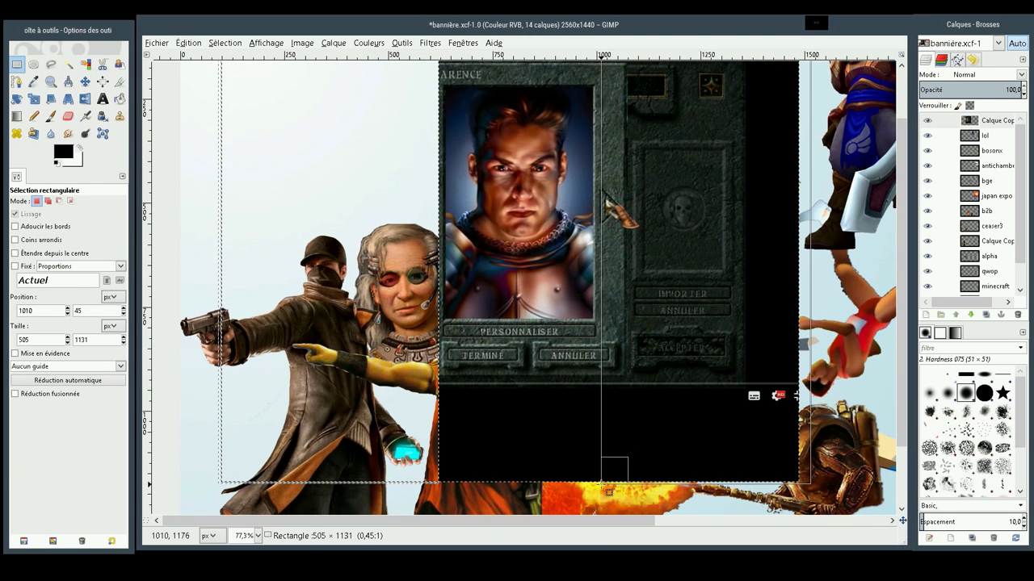
pyautogui.moveTo(600, 484); pyautogui.dragTo(600, 487)
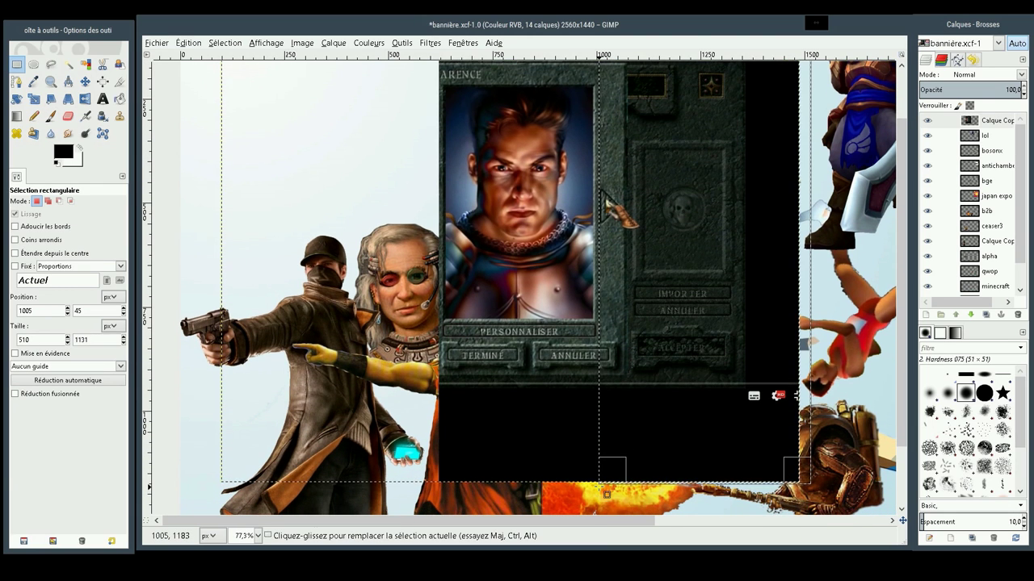
pyautogui.press('Delete')
# Step: Erase the black area below the portrait and the dark name banner above it
pyautogui.moveTo(416, 504)
pyautogui.mouseDown()
pyautogui.moveTo(641, 333)
pyautogui.moveTo(633, 324)
pyautogui.mouseUp()
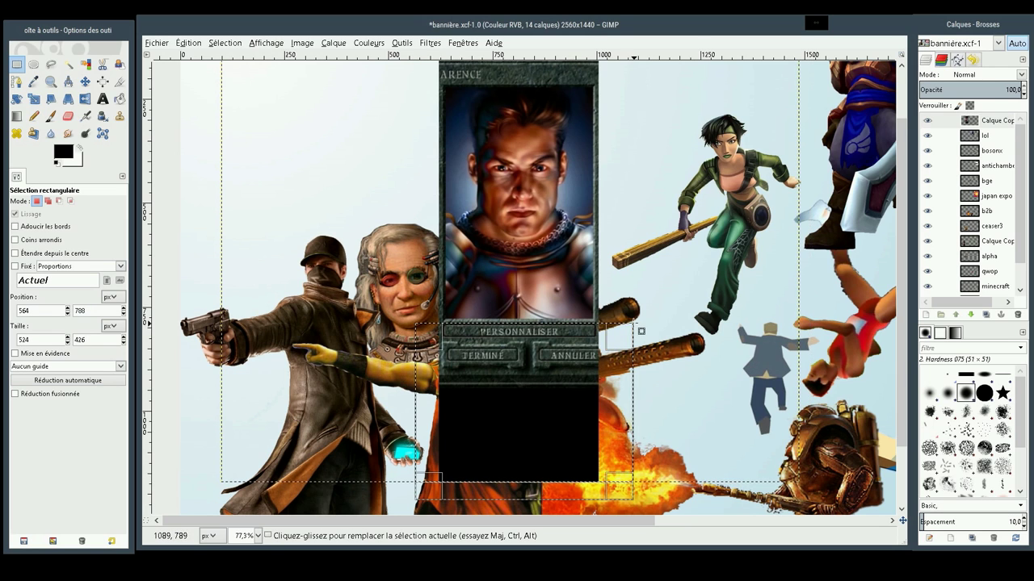
pyautogui.press('Delete')
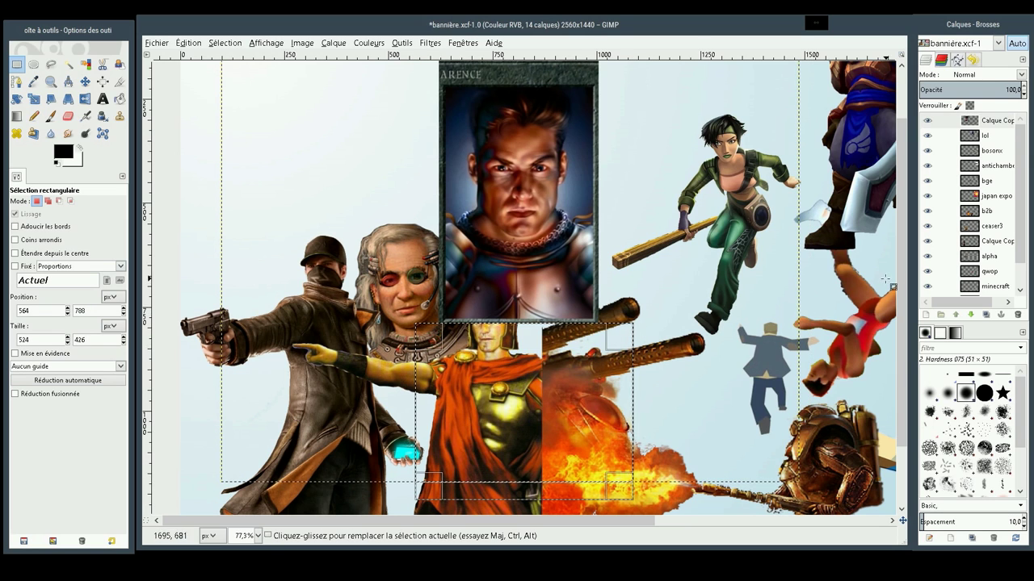
pyautogui.moveTo(905, 270); pyautogui.dragTo(906, 239)
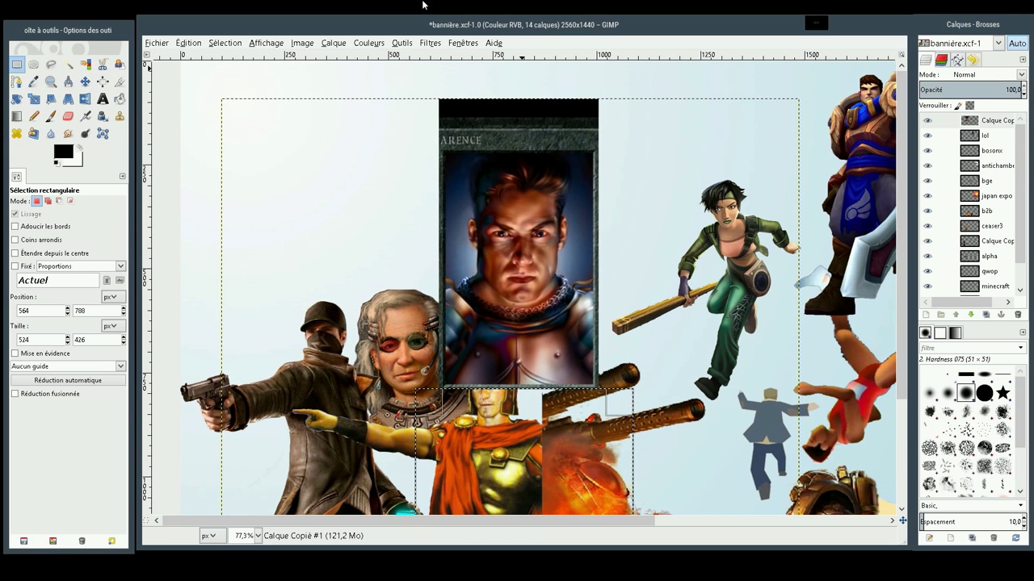
pyautogui.moveTo(390, 75)
pyautogui.mouseDown()
pyautogui.moveTo(626, 129)
pyautogui.moveTo(642, 147)
pyautogui.mouseUp()
pyautogui.press('Delete')
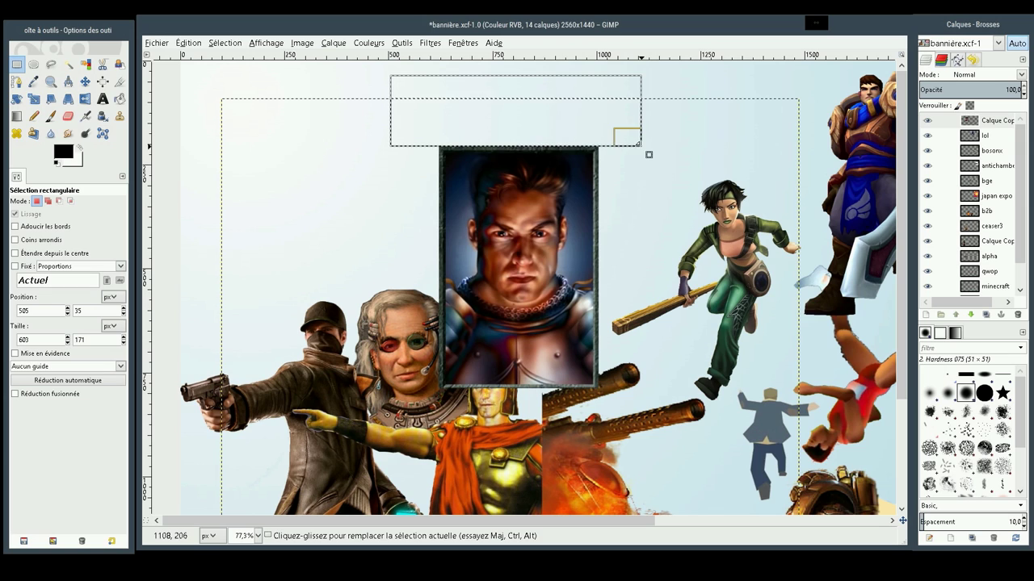
# Step: Autocrop the layer around the face portrait and move it to the banner's top-left corner
pyautogui.click(300, 43)
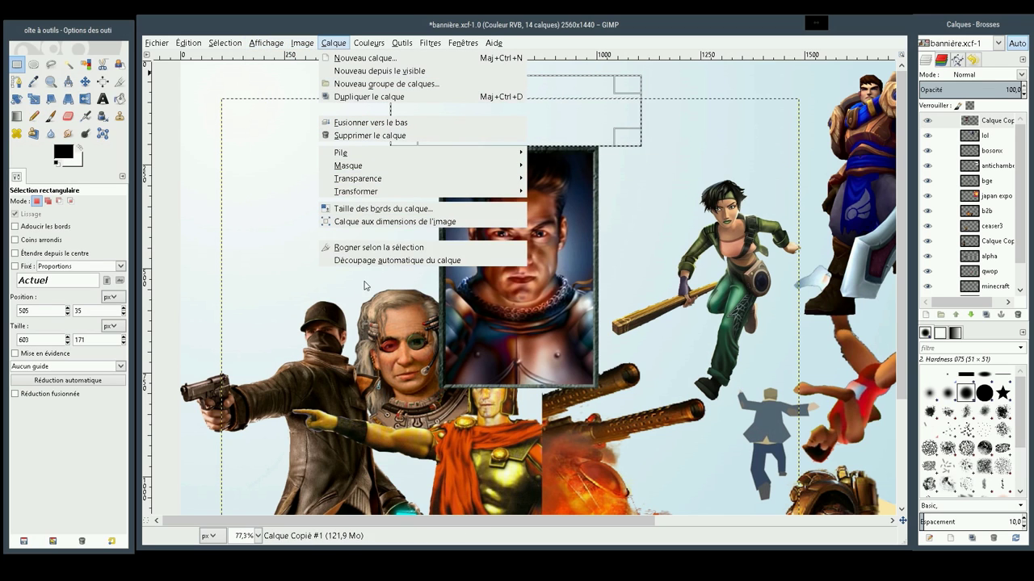
pyautogui.click(360, 261)
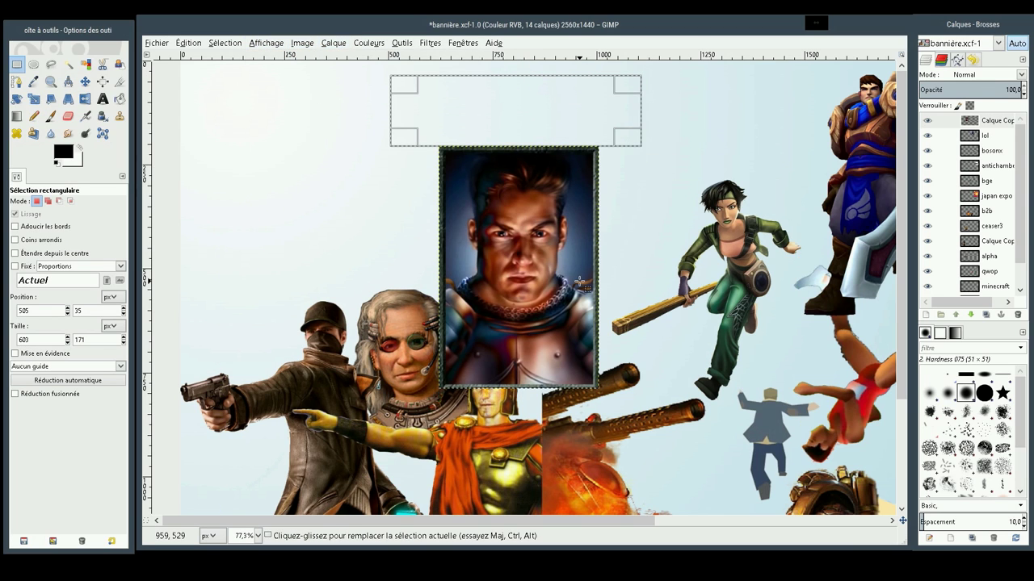
pyautogui.click(84, 81)
pyautogui.moveTo(487, 262)
pyautogui.mouseDown()
pyautogui.moveTo(304, 170)
pyautogui.moveTo(265, 169)
pyautogui.mouseUp()
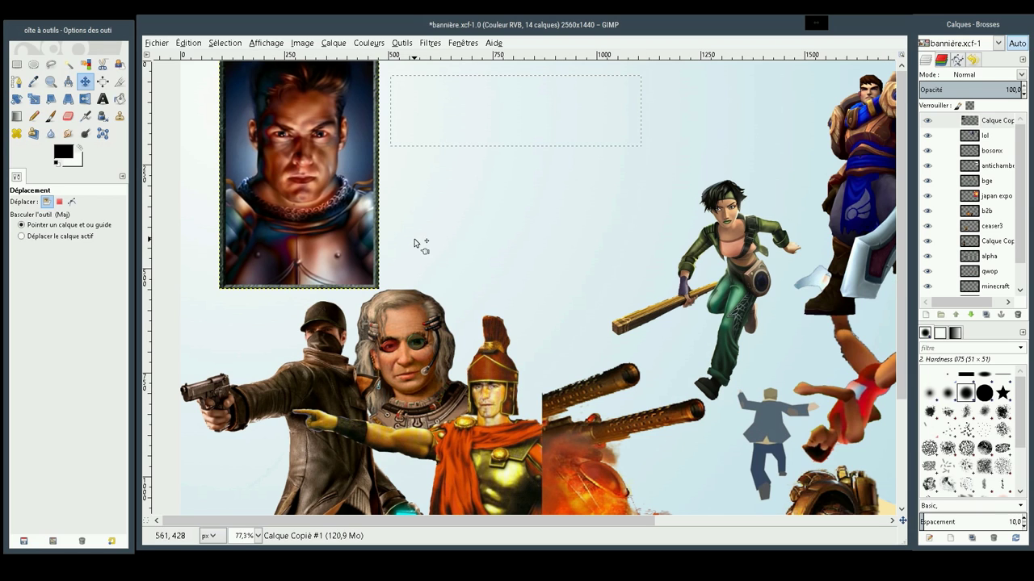
pyautogui.moveTo(295, 165); pyautogui.dragTo(272, 187)
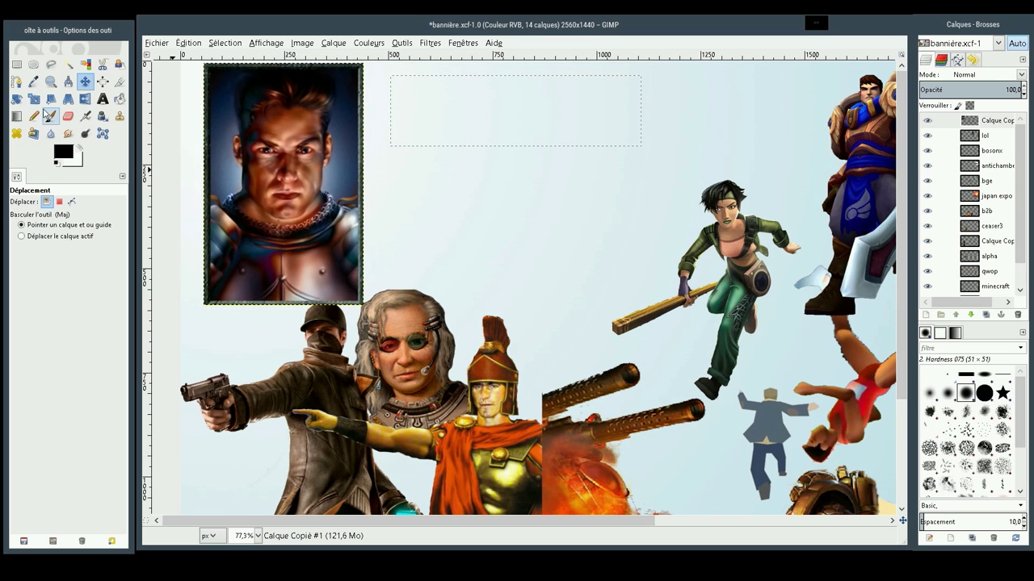
pyautogui.click(51, 82)
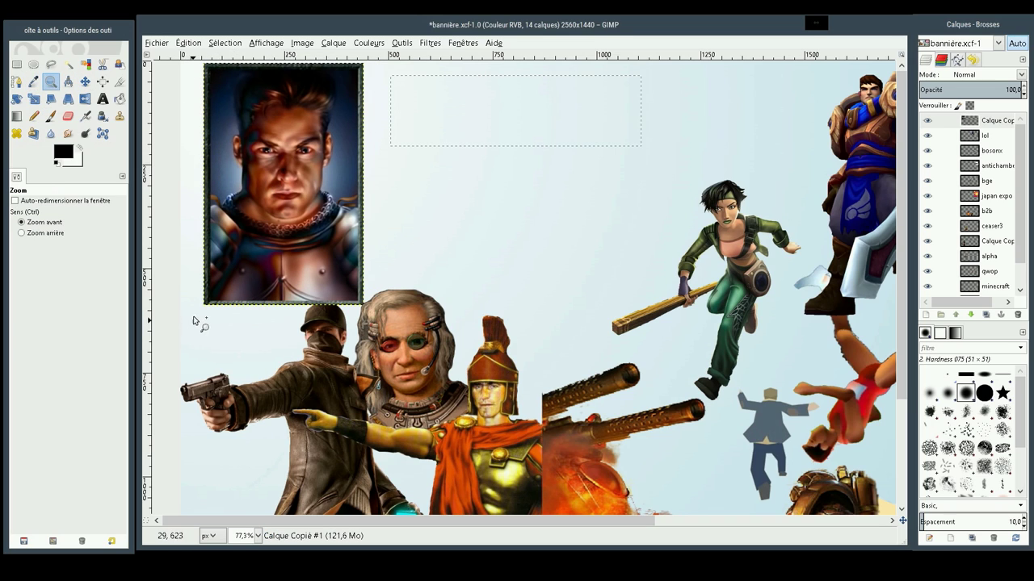
# Step: Zoom in on the face portrait and try fuzzy-selecting its dark frame
pyautogui.moveTo(193, 322)
pyautogui.mouseDown()
pyautogui.moveTo(396, 23)
pyautogui.moveTo(381, 38)
pyautogui.mouseUp()
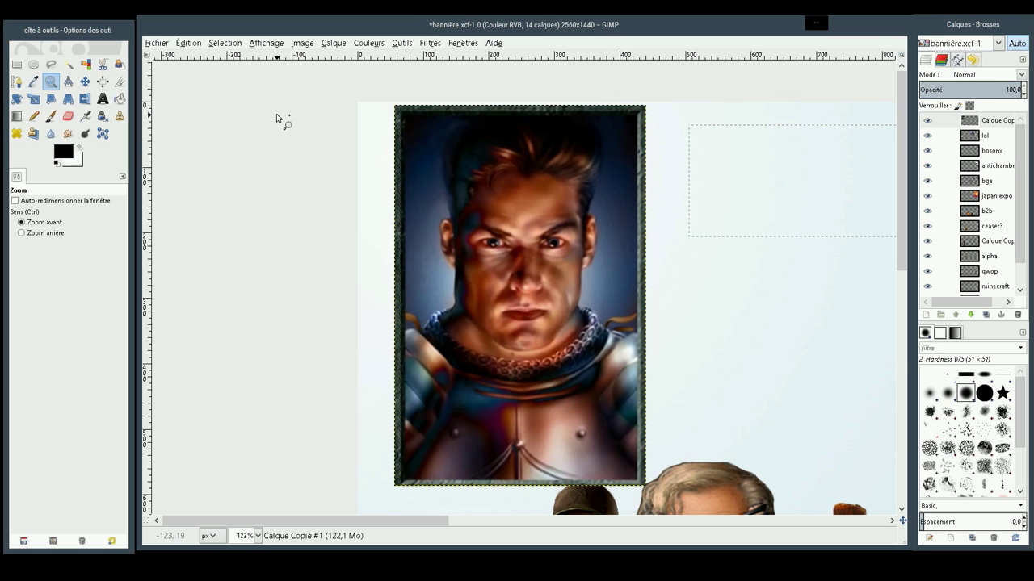
pyautogui.click(67, 65)
pyautogui.moveTo(399, 250)
pyautogui.mouseDown()
pyautogui.moveTo(417, 252)
pyautogui.moveTo(407, 251)
pyautogui.mouseUp()
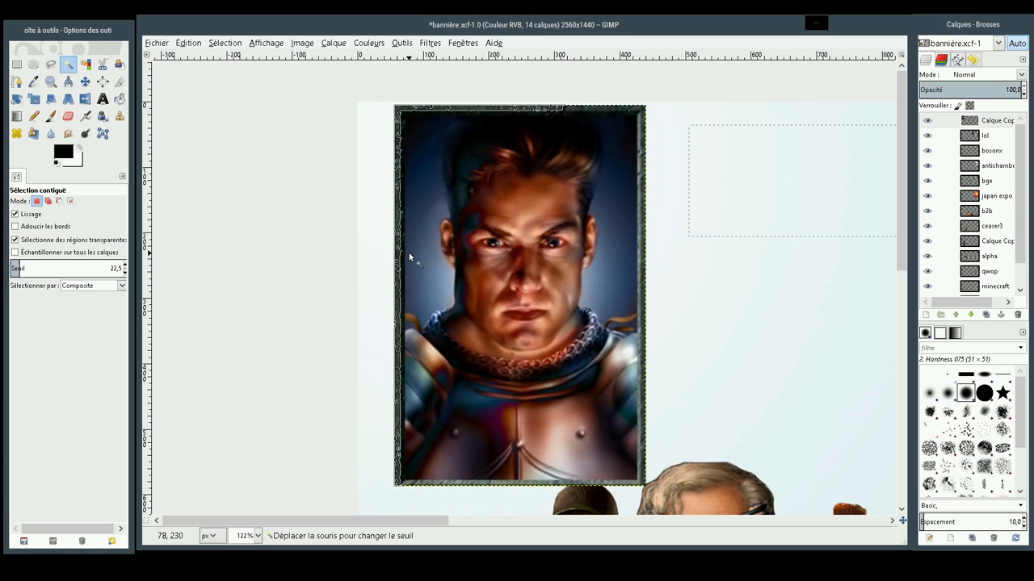
pyautogui.moveTo(410, 256); pyautogui.dragTo(161, 203)
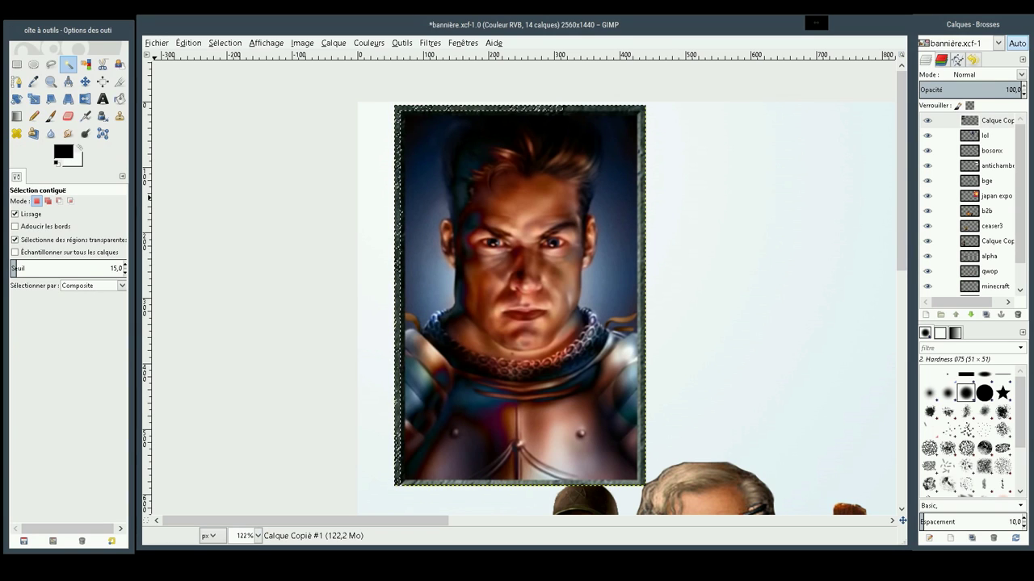
pyautogui.press('r')
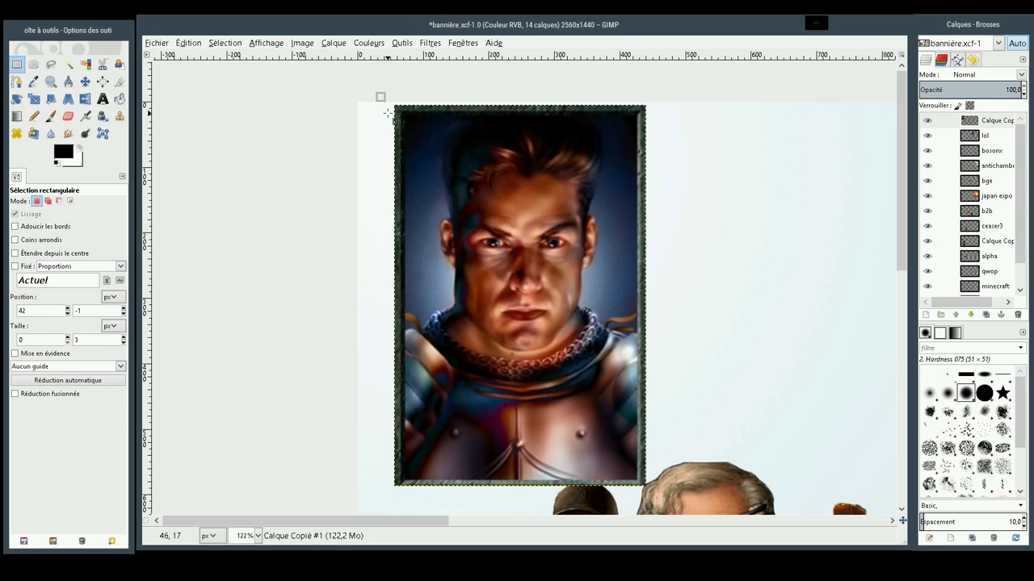
# Step: Select thin strips along the portrait's left, bottom, right and top frame edges
pyautogui.moveTo(384, 102)
pyautogui.mouseDown()
pyautogui.moveTo(396, 481)
pyautogui.moveTo(406, 487)
pyautogui.mouseUp()
pyautogui.moveTo(412, 495)
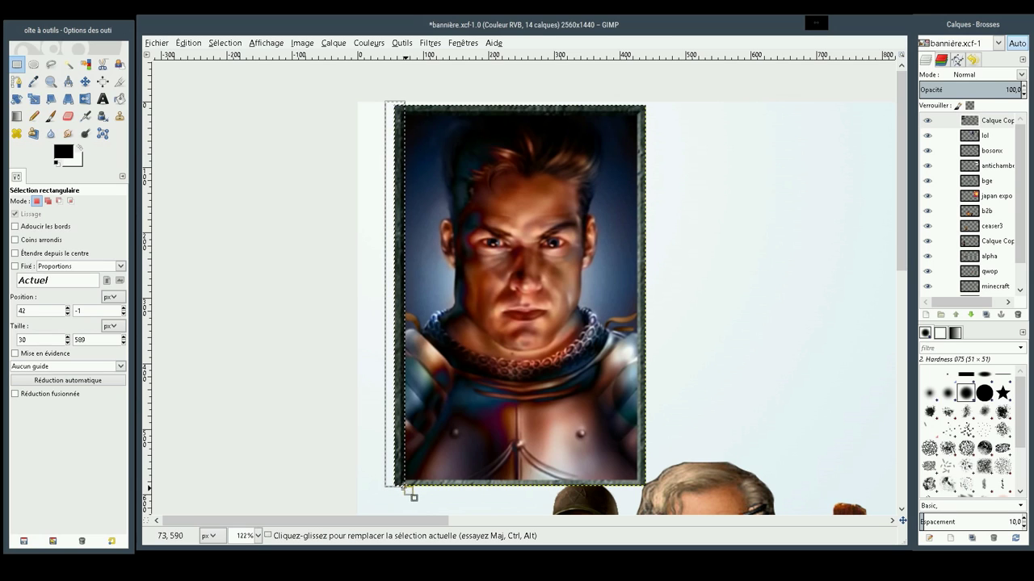
pyautogui.moveTo(362, 504); pyautogui.dragTo(667, 480)
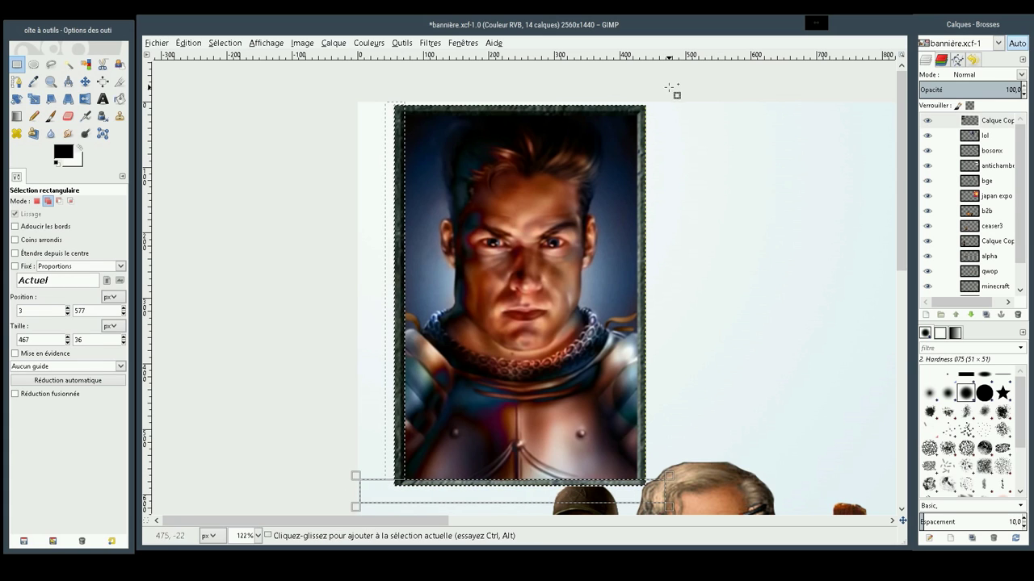
pyautogui.moveTo(674, 94); pyautogui.dragTo(641, 502)
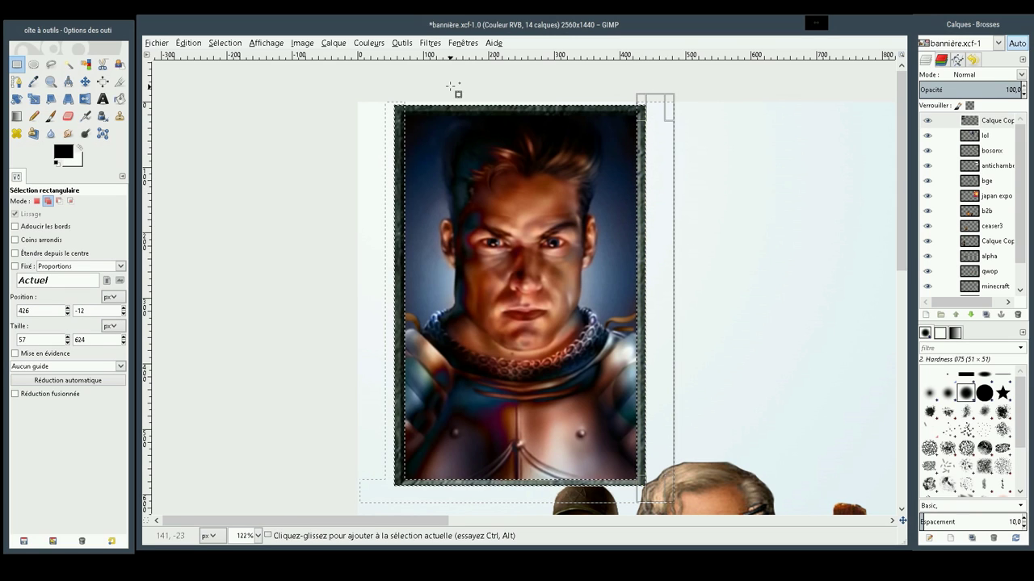
pyautogui.moveTo(357, 81); pyautogui.dragTo(708, 116)
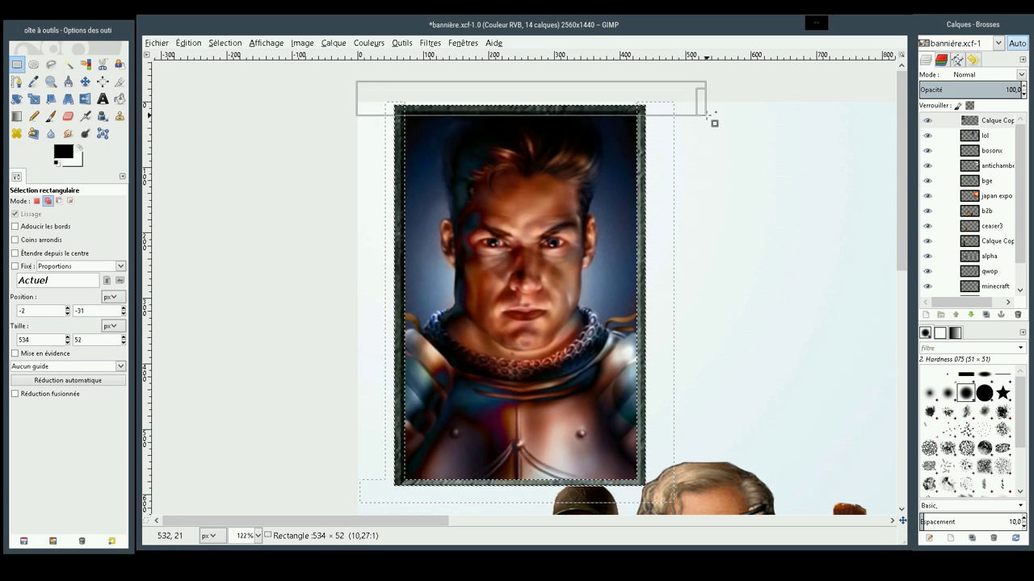
pyautogui.moveTo(708, 115); pyautogui.dragTo(706, 112)
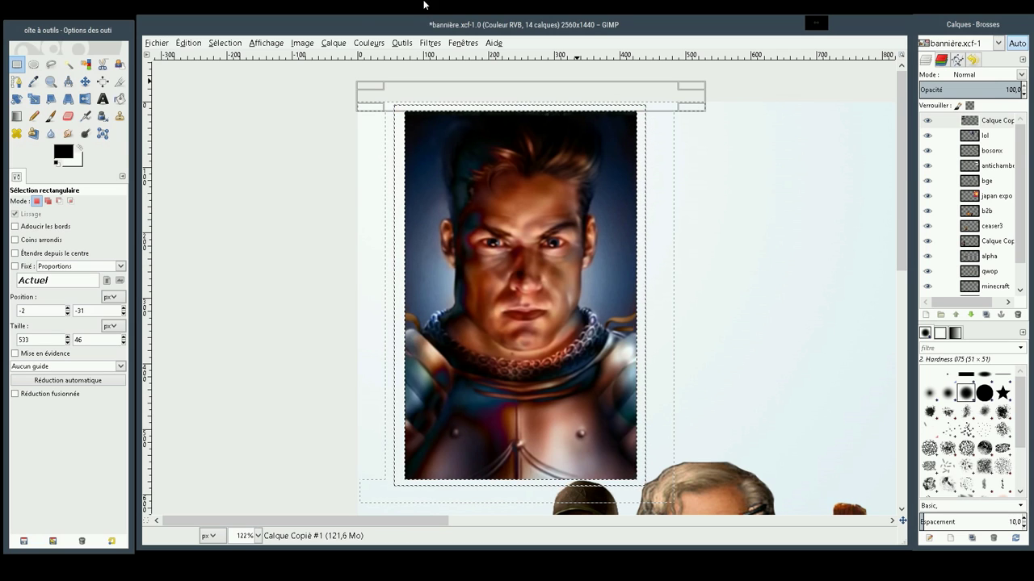
pyautogui.click(51, 67)
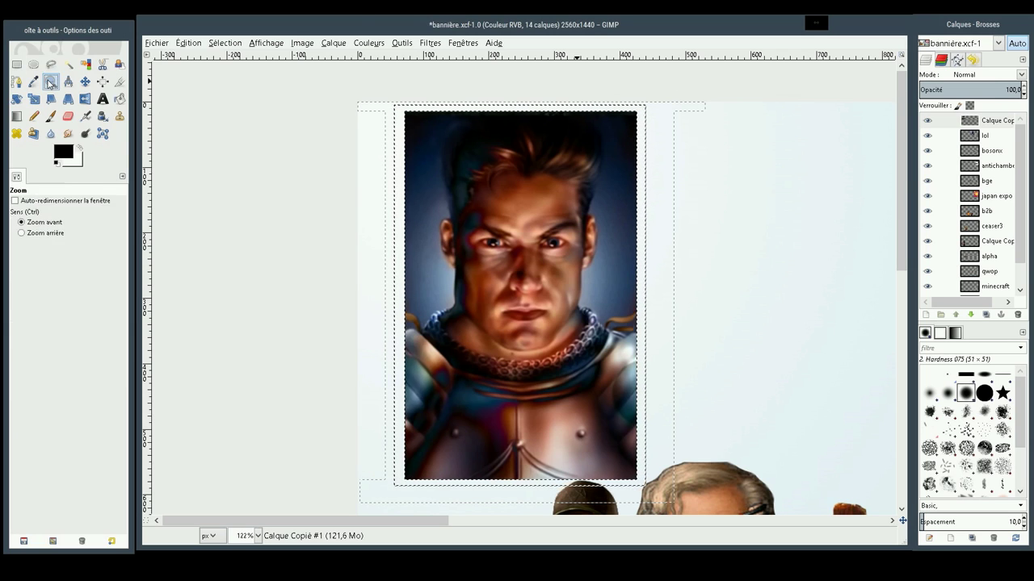
# Step: Zoom closer and fuzzy-select the blue background beside the cheek, lowering the threshold
pyautogui.moveTo(369, 90)
pyautogui.mouseDown()
pyautogui.moveTo(642, 275)
pyautogui.moveTo(695, 347)
pyautogui.mouseUp()
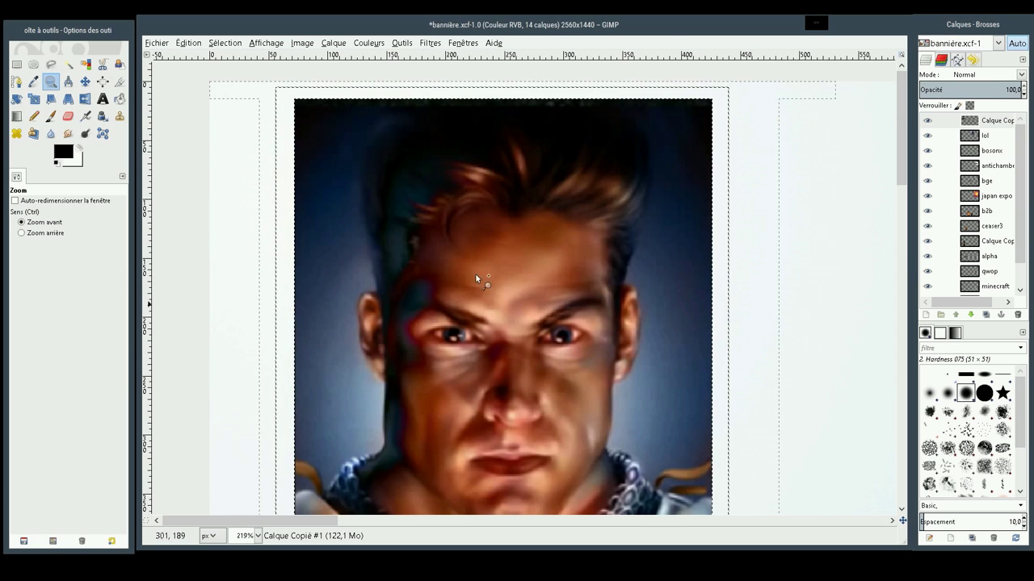
pyautogui.click(68, 65)
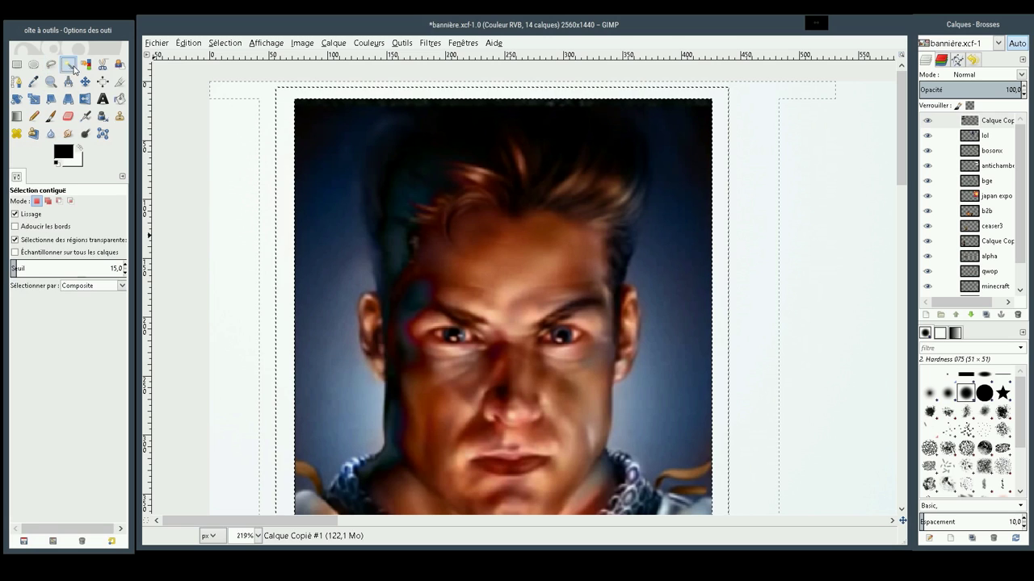
pyautogui.moveTo(376, 418); pyautogui.dragTo(485, 421)
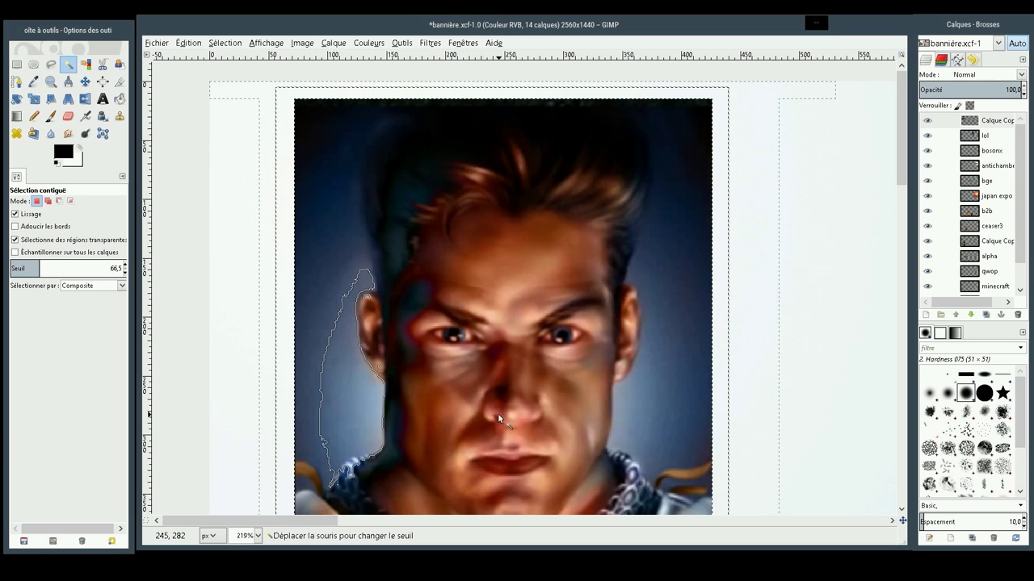
pyautogui.moveTo(485, 421)
pyautogui.mouseDown()
pyautogui.moveTo(329, 443)
pyautogui.moveTo(394, 444)
pyautogui.moveTo(350, 440)
pyautogui.mouseUp()
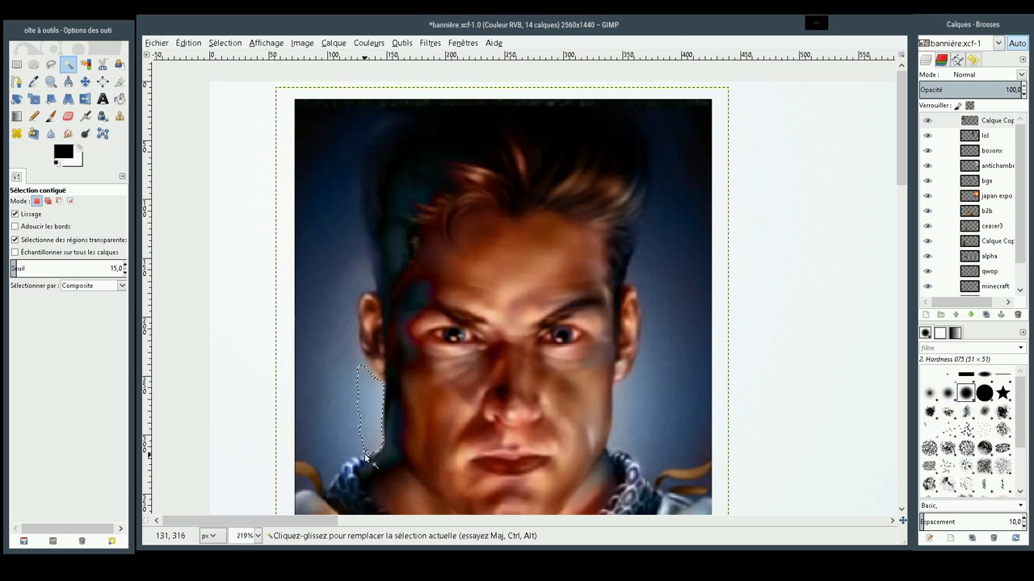
pyautogui.keyDown('ctrl'); pyautogui.click(368, 458); pyautogui.keyUp('ctrl')
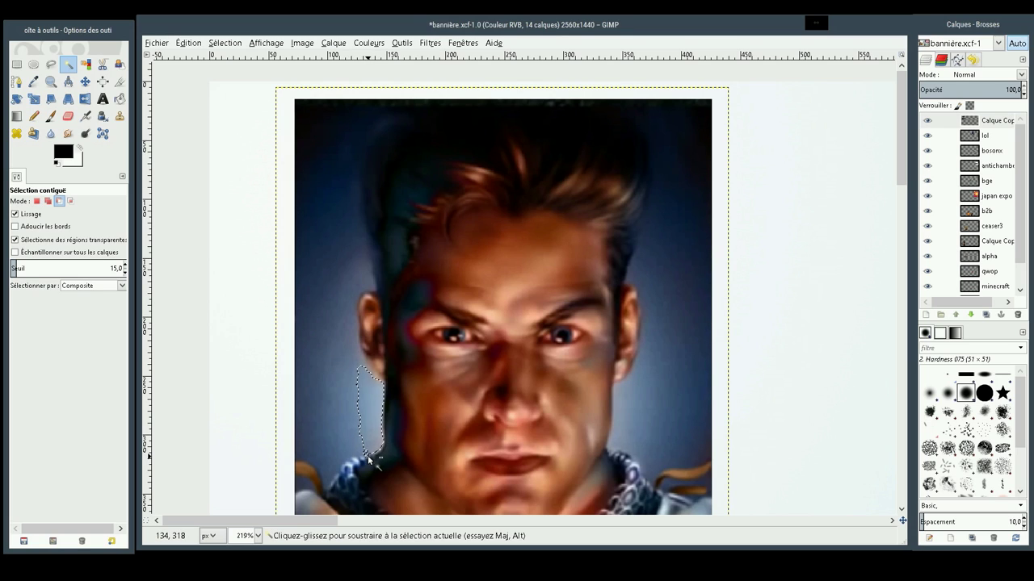
pyautogui.keyDown('ctrl'); pyautogui.click(368, 459); pyautogui.keyUp('ctrl')
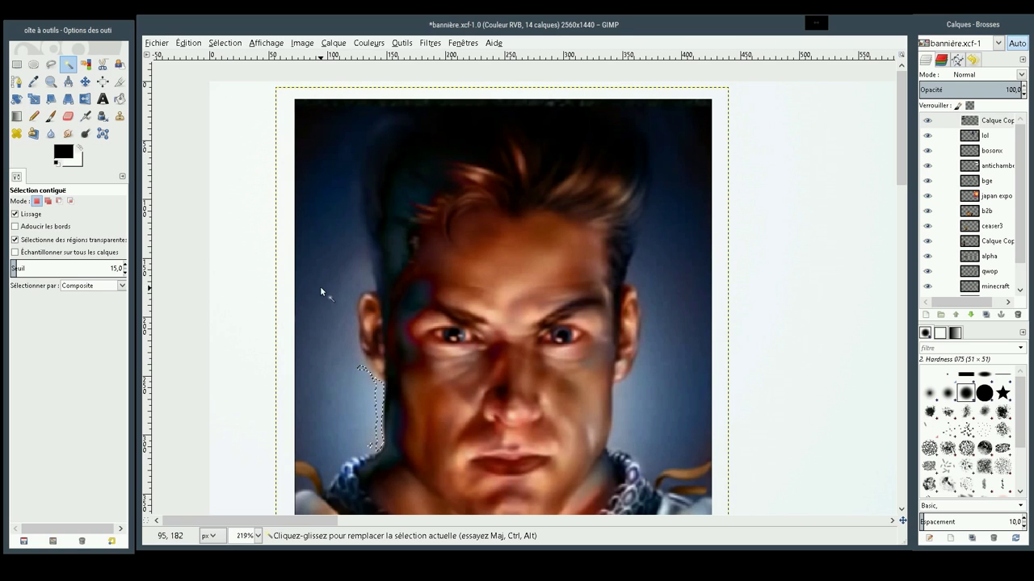
# Step: Add background left of the face from the jaw and ear up to the hair, then cancel the oversized selection
pyautogui.moveTo(320, 208); pyautogui.dragTo(332, 292)
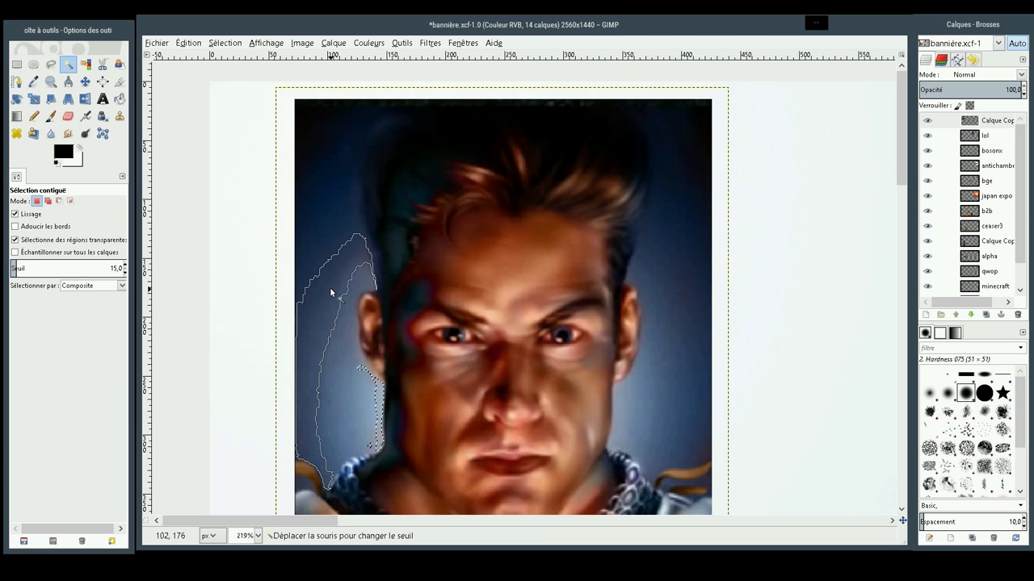
pyautogui.moveTo(331, 292); pyautogui.dragTo(339, 294)
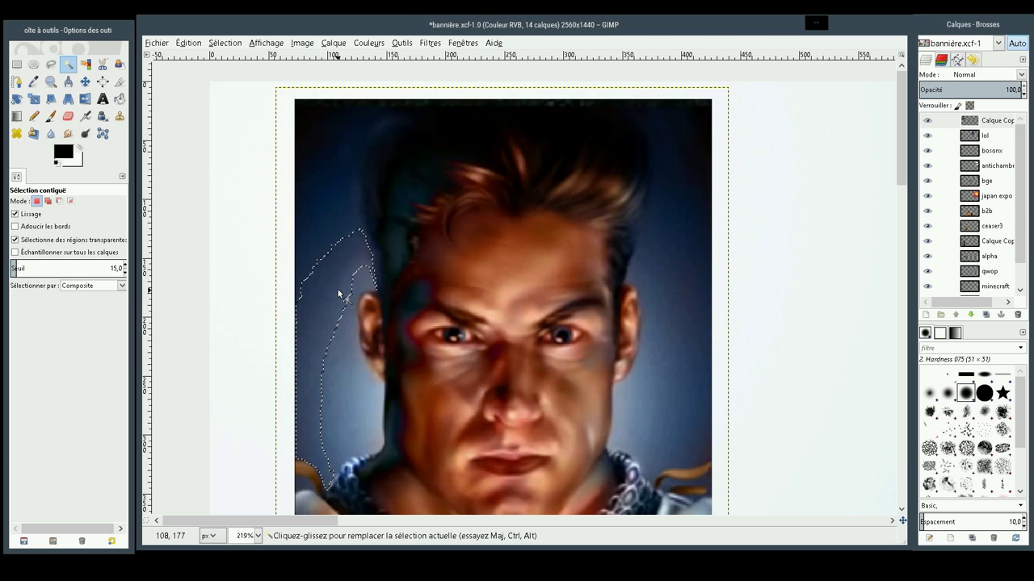
pyautogui.press('shift')
pyautogui.moveTo(347, 355)
pyautogui.mouseDown()
pyautogui.moveTo(328, 390)
pyautogui.moveTo(361, 415)
pyautogui.moveTo(346, 420)
pyautogui.moveTo(379, 409)
pyautogui.moveTo(377, 422)
pyautogui.mouseUp()
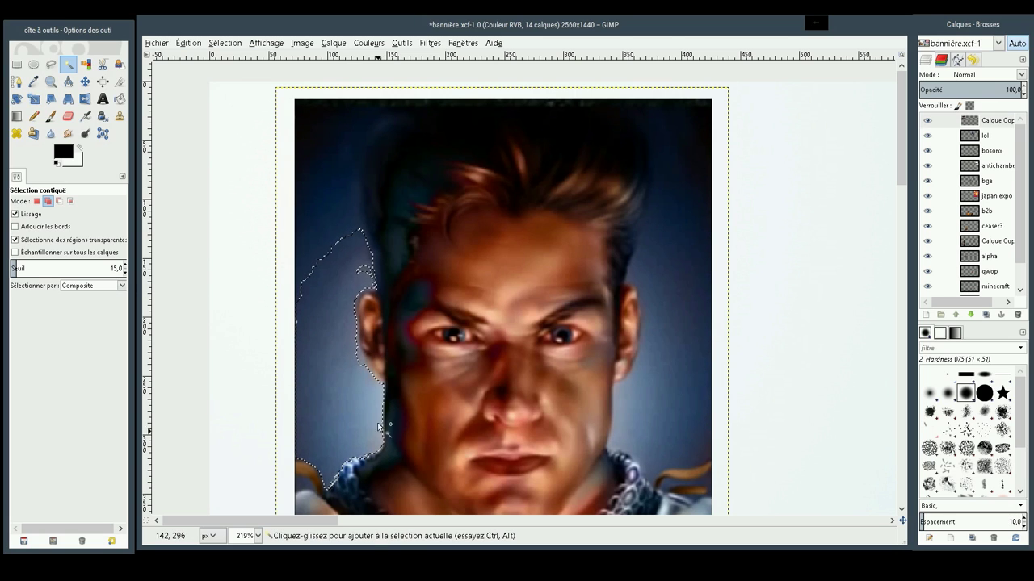
pyautogui.moveTo(362, 361); pyautogui.dragTo(358, 358)
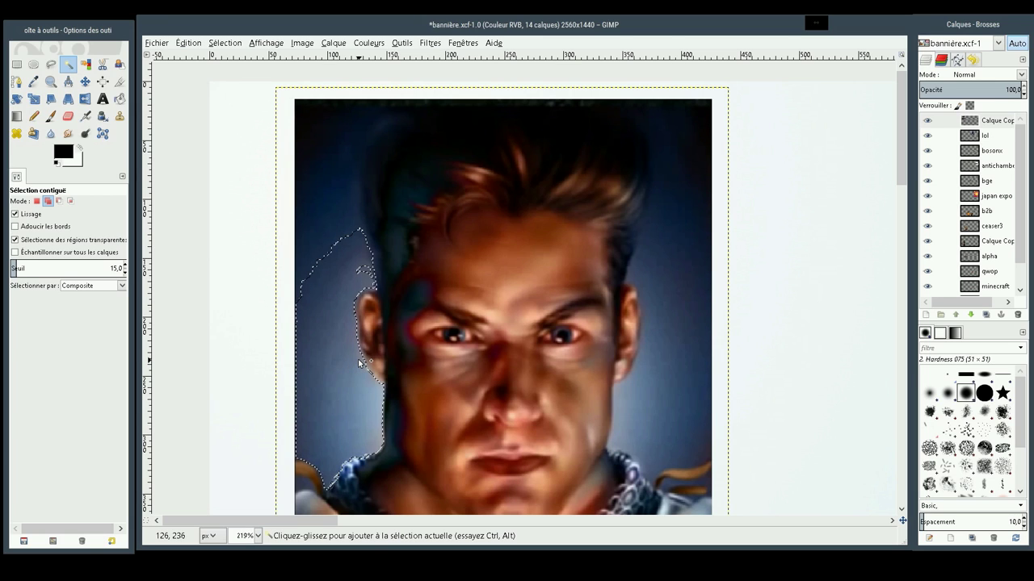
pyautogui.click(357, 274)
pyautogui.moveTo(364, 273); pyautogui.dragTo(362, 272)
pyautogui.moveTo(336, 239); pyautogui.dragTo(324, 206)
pyautogui.moveTo(323, 205)
pyautogui.mouseDown()
pyautogui.moveTo(323, 139)
pyautogui.moveTo(317, 159)
pyautogui.moveTo(285, 167)
pyautogui.mouseUp()
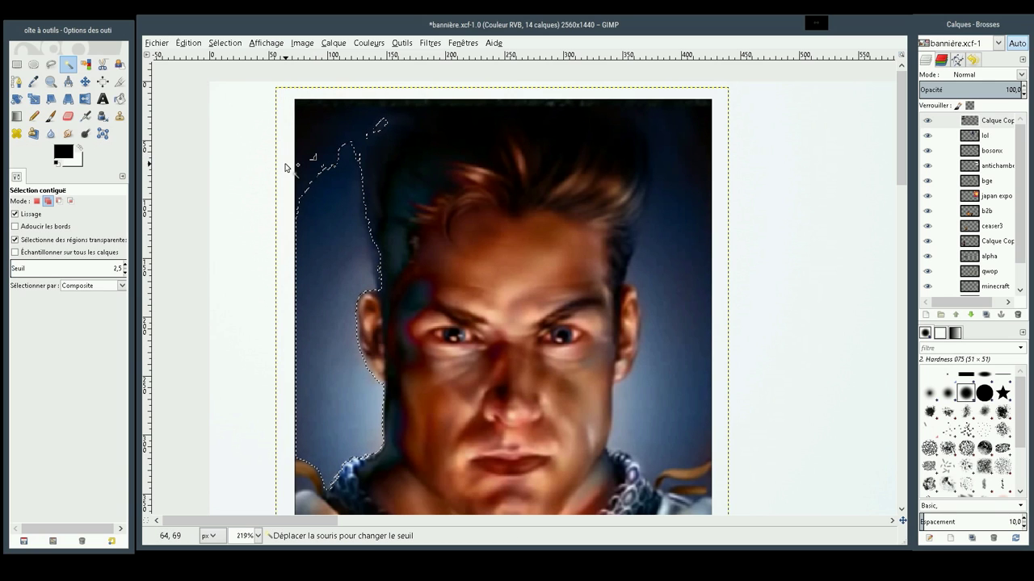
pyautogui.press('Escape')
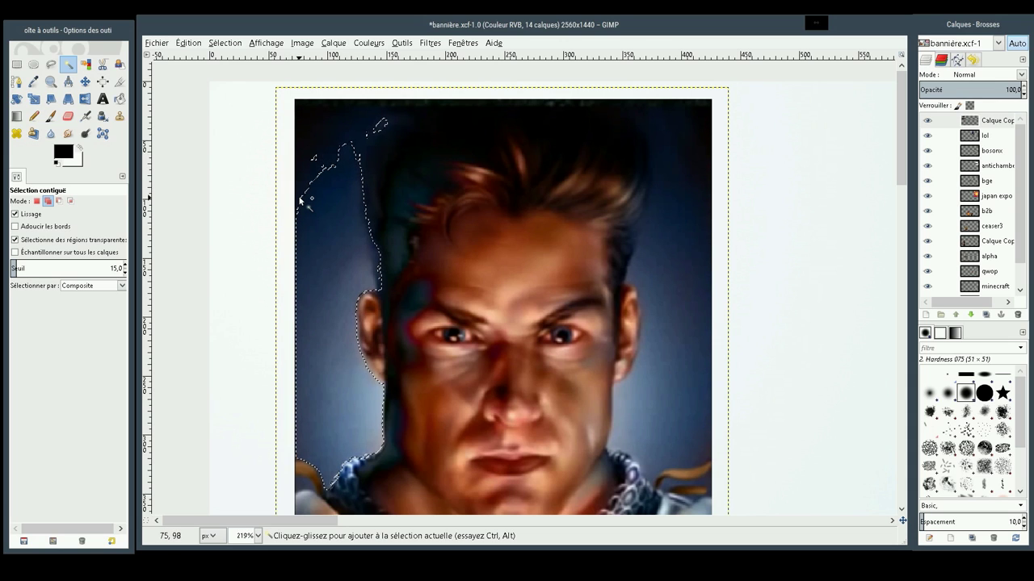
# Step: Add background beside the hair, remove the stray top piece, and add more left background
pyautogui.moveTo(298, 194); pyautogui.dragTo(266, 204)
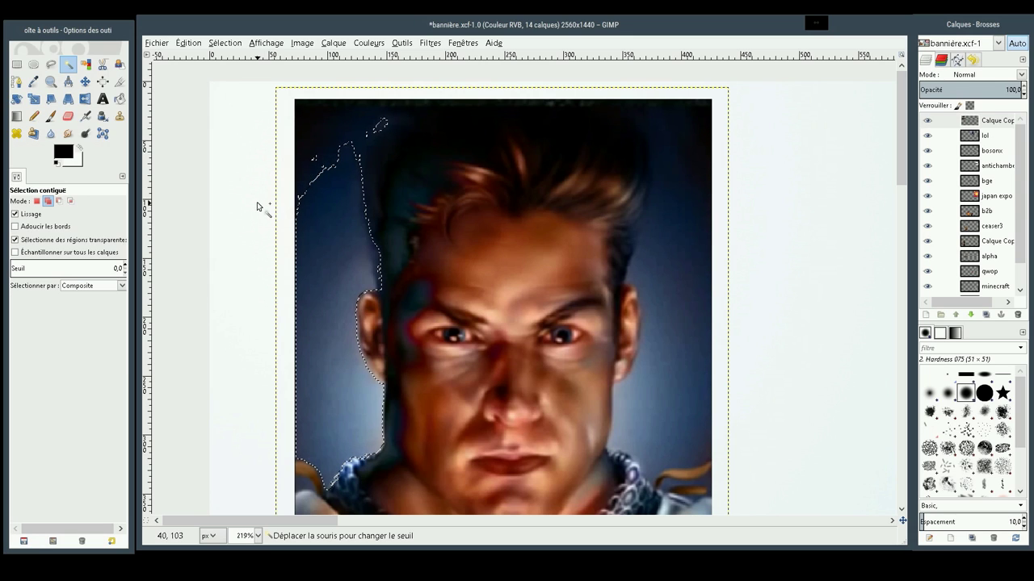
pyautogui.moveTo(267, 204); pyautogui.dragTo(265, 208)
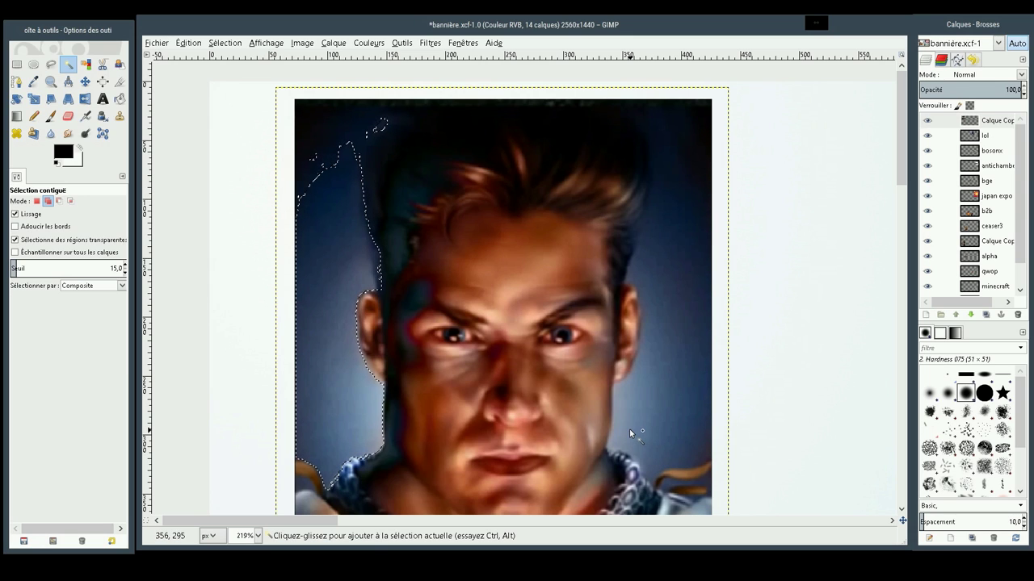
pyautogui.press('ctrl')
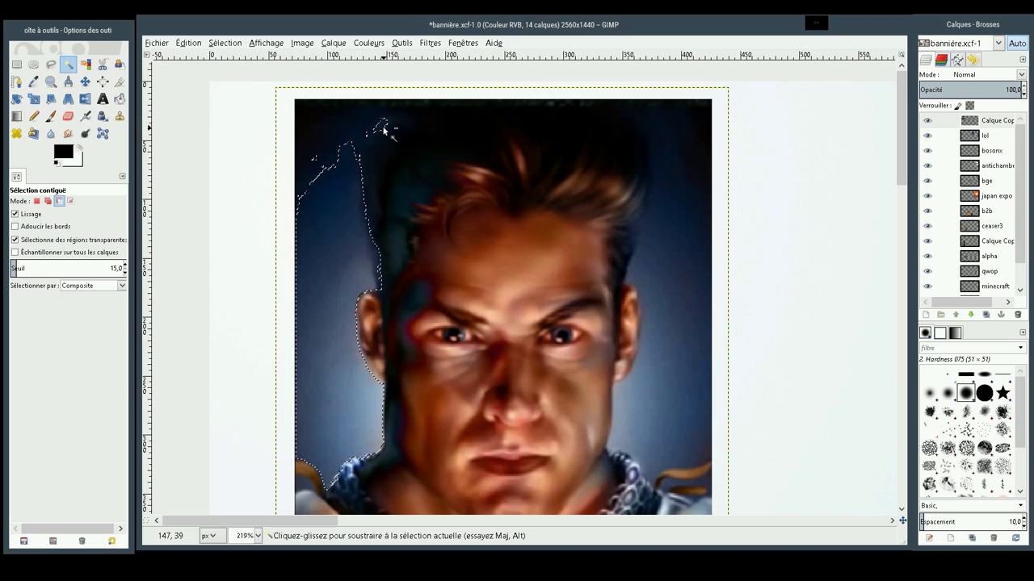
pyautogui.keyDown('ctrl'); pyautogui.click(384, 128); pyautogui.keyUp('ctrl')
pyautogui.press('shift')
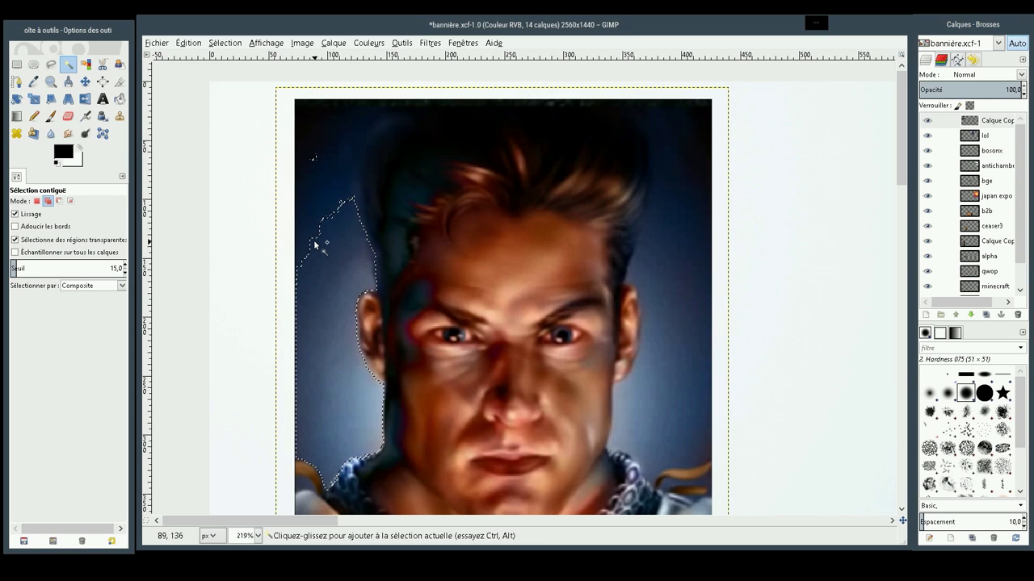
pyautogui.keyDown('shift'); pyautogui.click(314, 244); pyautogui.keyUp('shift')
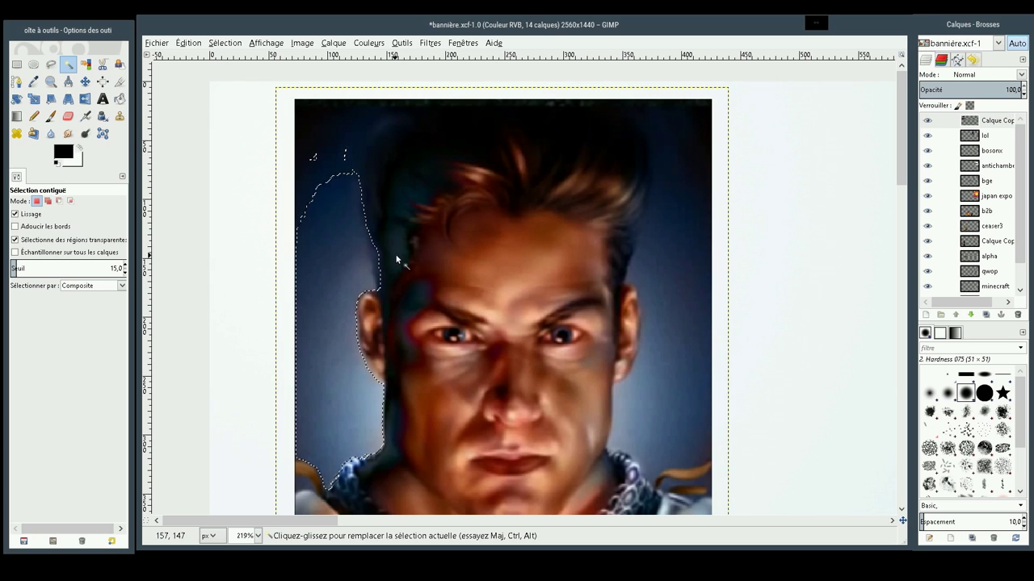
# Step: Add another region beside the head with a lower threshold and drop a stray piece
pyautogui.keyDown('shift'); pyautogui.click(377, 271); pyautogui.keyUp('shift')
pyautogui.moveTo(377, 271)
pyautogui.mouseDown()
pyautogui.moveTo(348, 269)
pyautogui.moveTo(373, 274)
pyautogui.moveTo(355, 274)
pyautogui.moveTo(378, 262)
pyautogui.mouseUp()
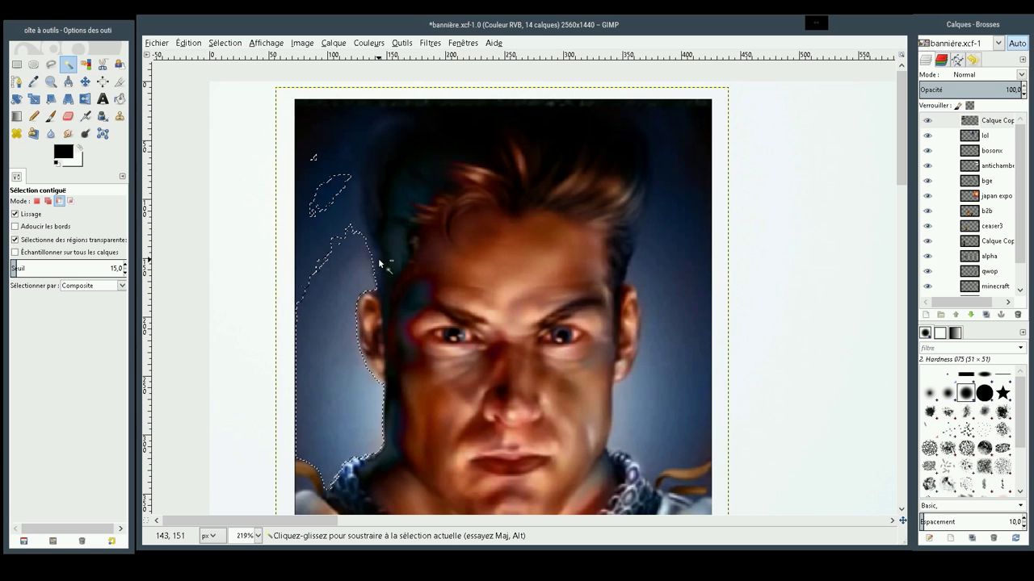
pyautogui.keyDown('ctrl'); pyautogui.click(347, 199); pyautogui.keyUp('ctrl')
pyautogui.press('shift')
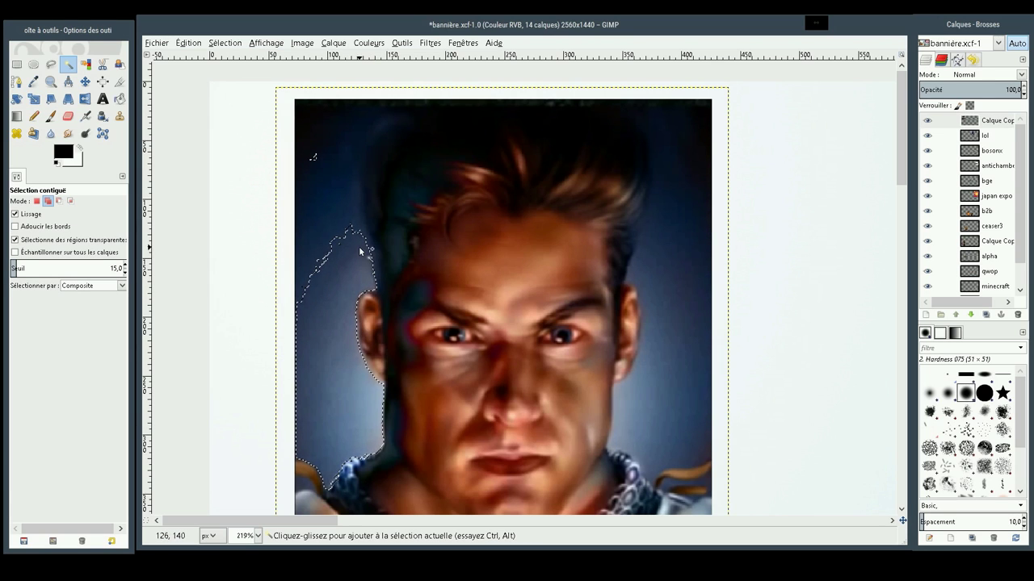
pyautogui.moveTo(367, 259); pyautogui.dragTo(356, 248)
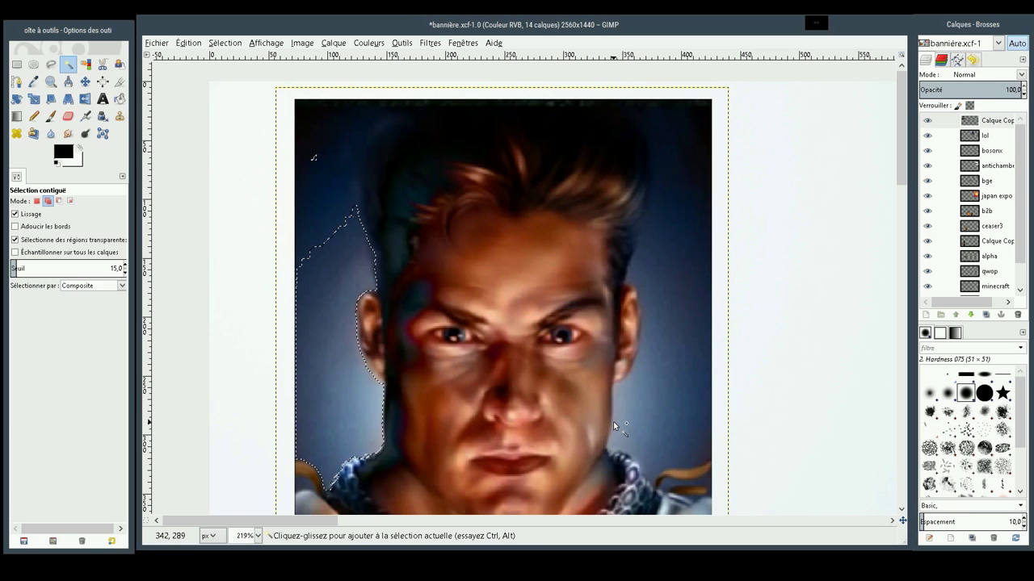
# Step: Add the blue background right of the face, lowering the threshold to 9.5
pyautogui.moveTo(621, 421)
pyautogui.mouseDown()
pyautogui.moveTo(667, 415)
pyautogui.moveTo(692, 422)
pyautogui.moveTo(709, 442)
pyautogui.mouseUp()
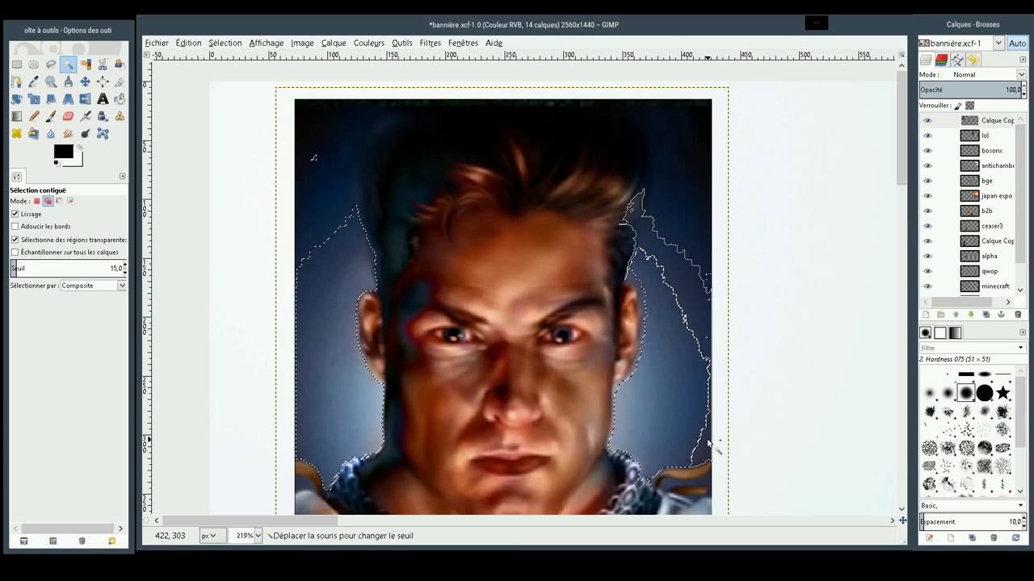
pyautogui.moveTo(708, 442); pyautogui.dragTo(692, 436)
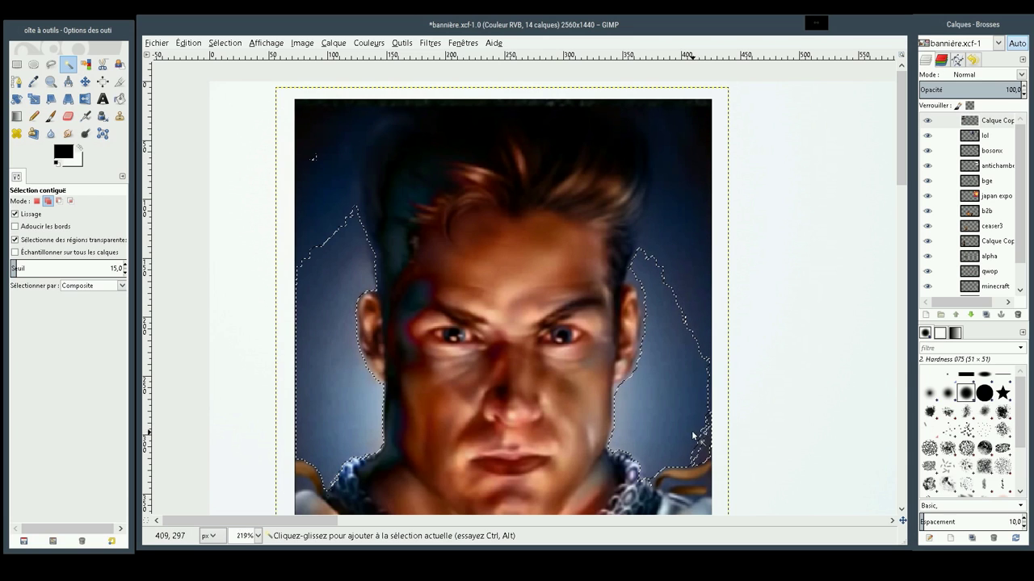
pyautogui.moveTo(634, 282); pyautogui.dragTo(631, 281)
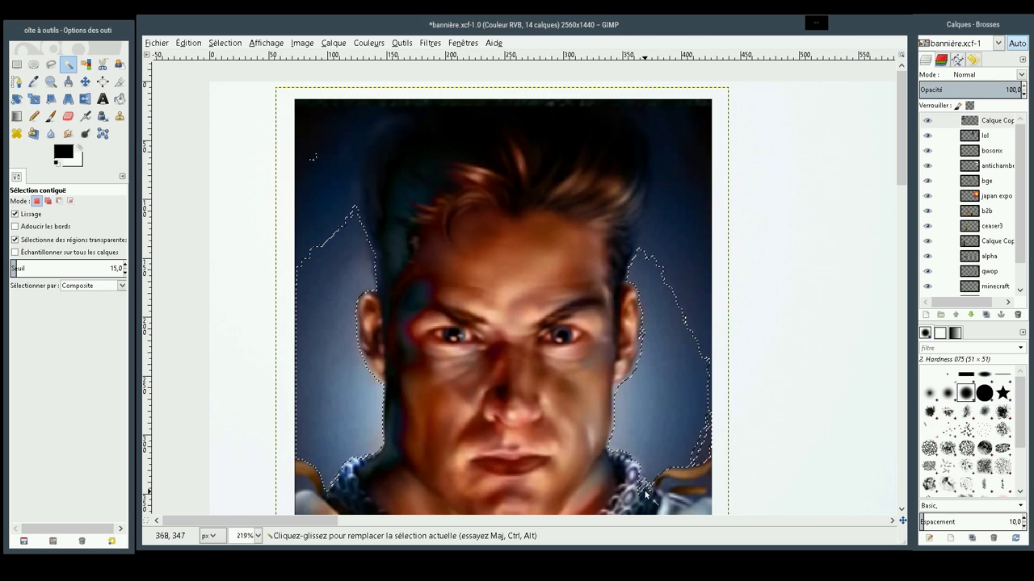
pyautogui.moveTo(646, 495)
pyautogui.mouseDown()
pyautogui.moveTo(627, 494)
pyautogui.moveTo(670, 502)
pyautogui.mouseUp()
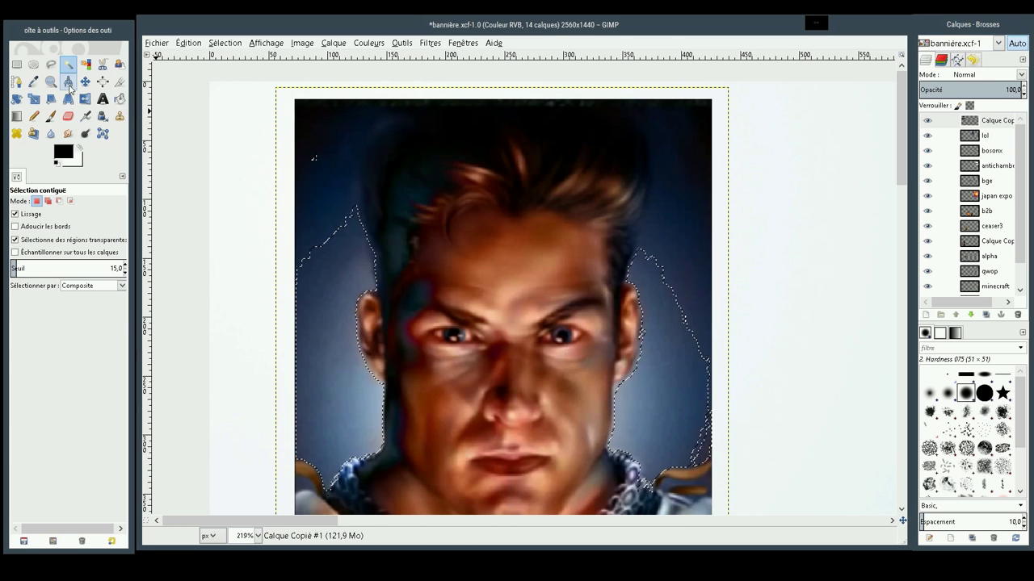
# Step: Refine the selection with collar ellipses and clear the background beside the head to white
pyautogui.click(33, 64)
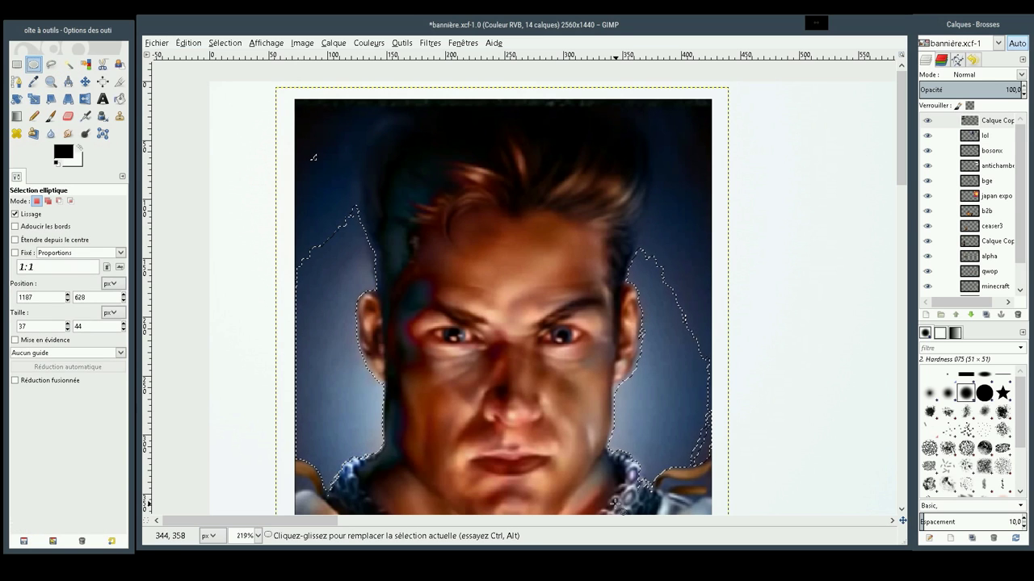
pyautogui.moveTo(615, 504); pyautogui.dragTo(662, 481)
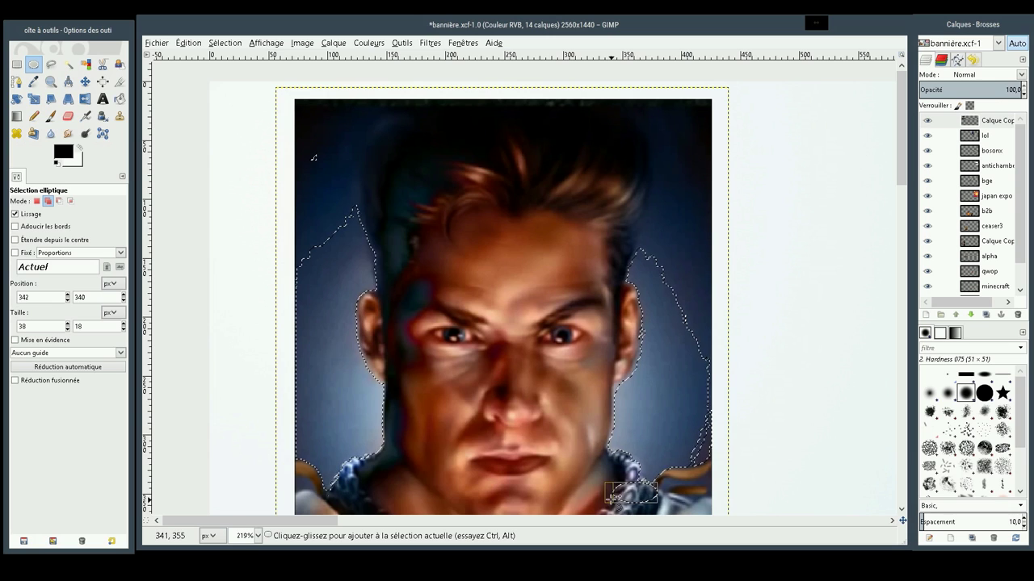
pyautogui.moveTo(390, 475); pyautogui.dragTo(353, 455)
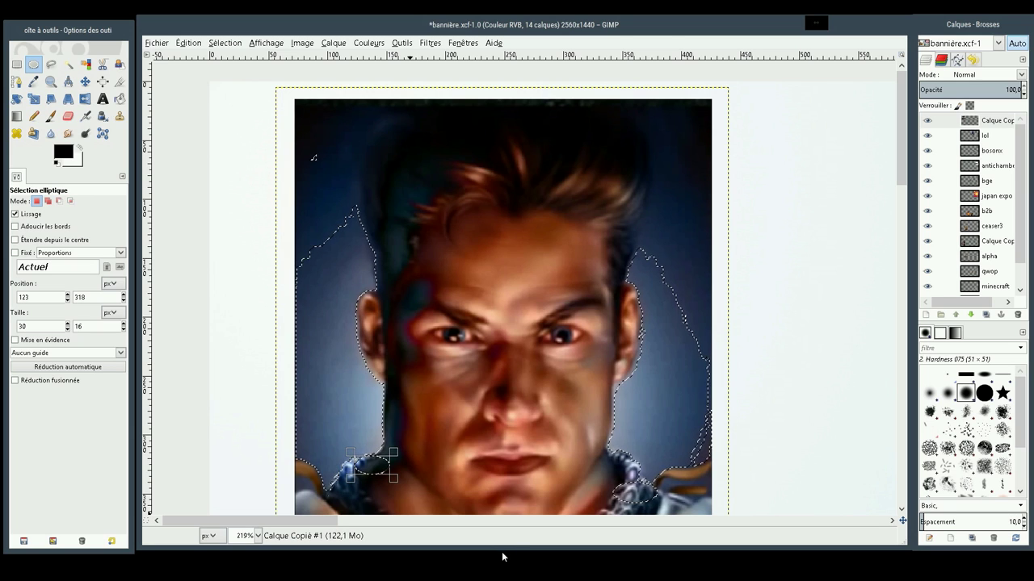
pyautogui.press('Delete')
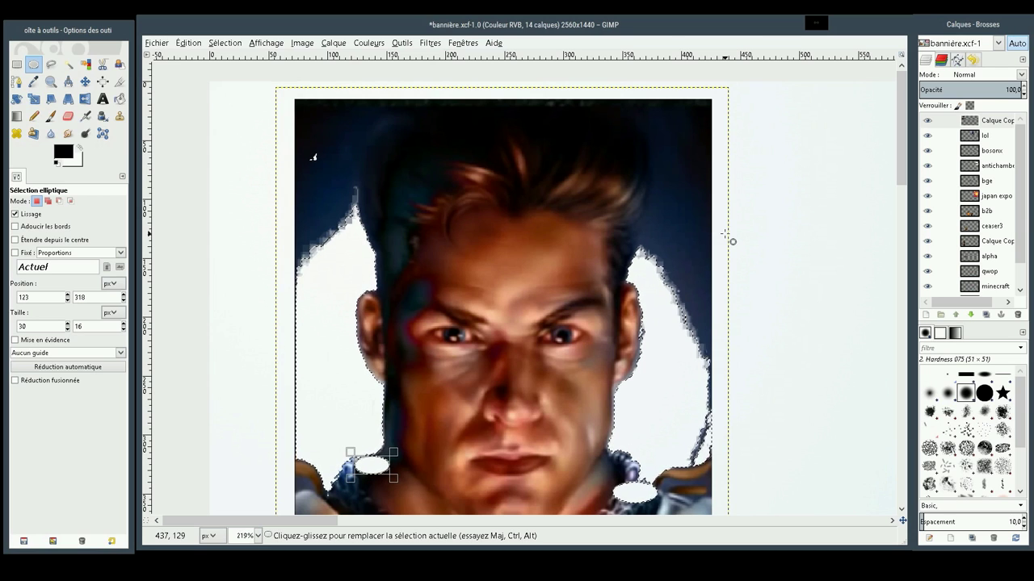
pyautogui.hotkey('ctrl', 'z')
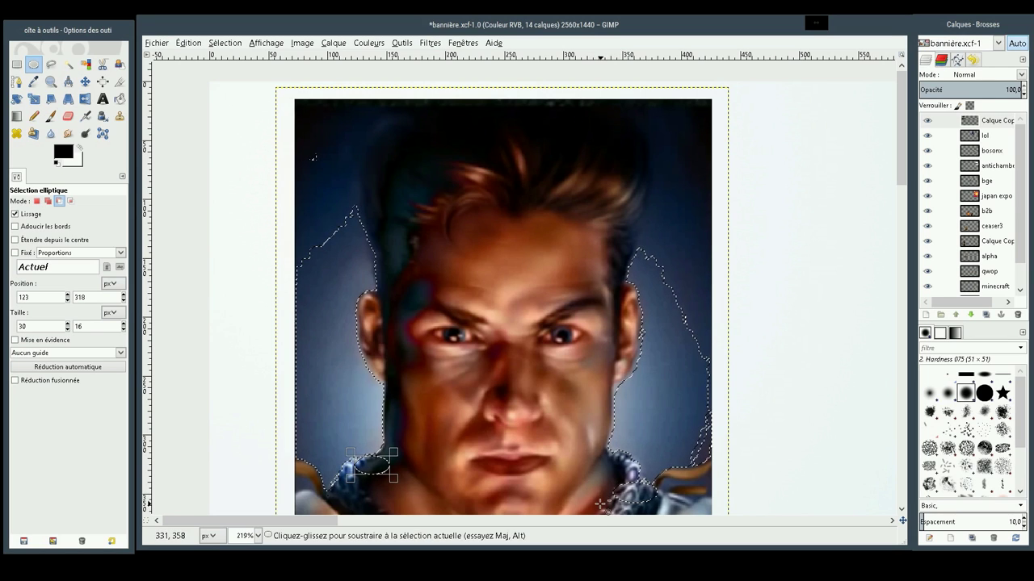
pyautogui.moveTo(598, 508); pyautogui.dragTo(659, 483)
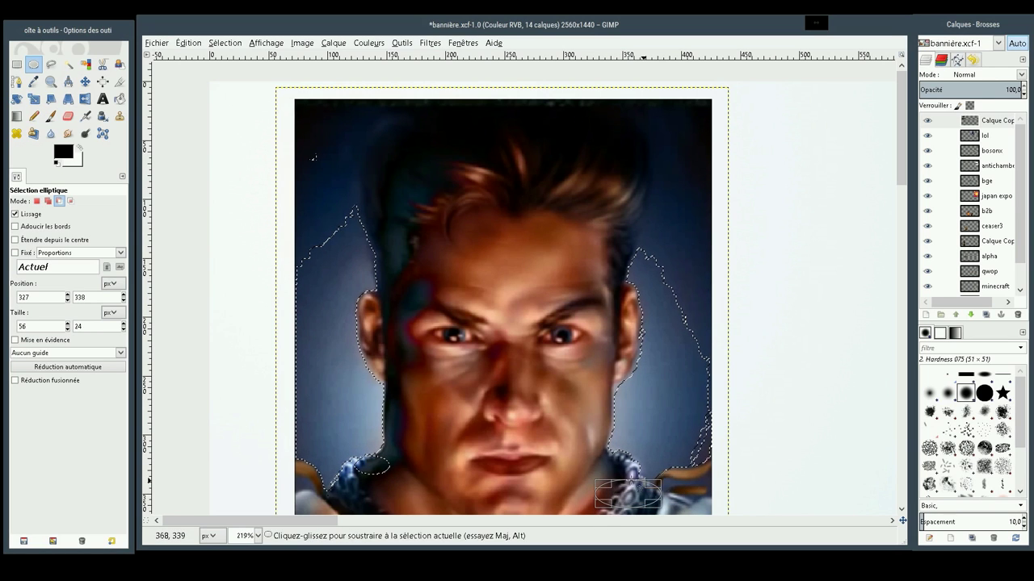
pyautogui.moveTo(408, 482); pyautogui.dragTo(351, 458)
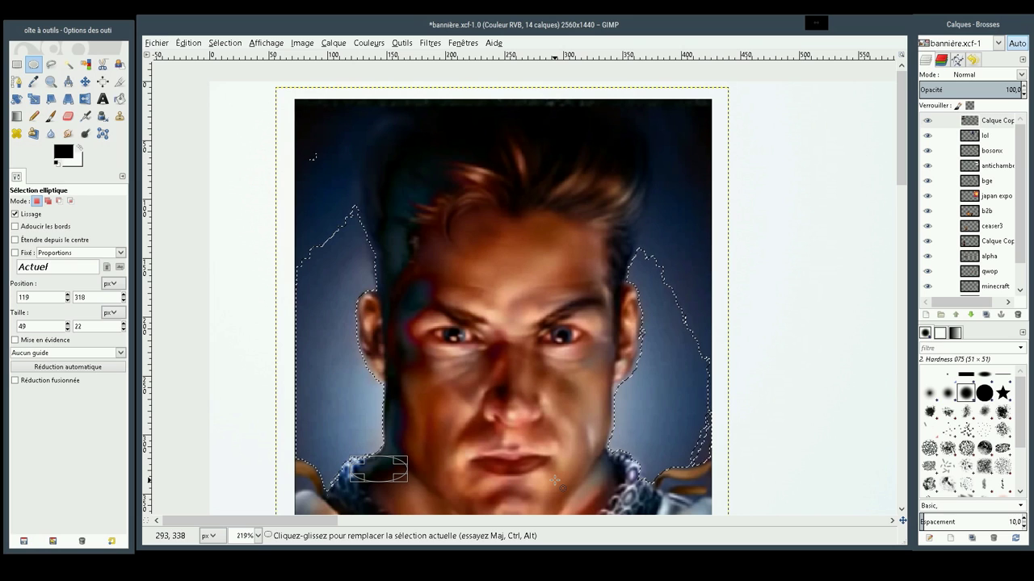
pyautogui.press('Delete')
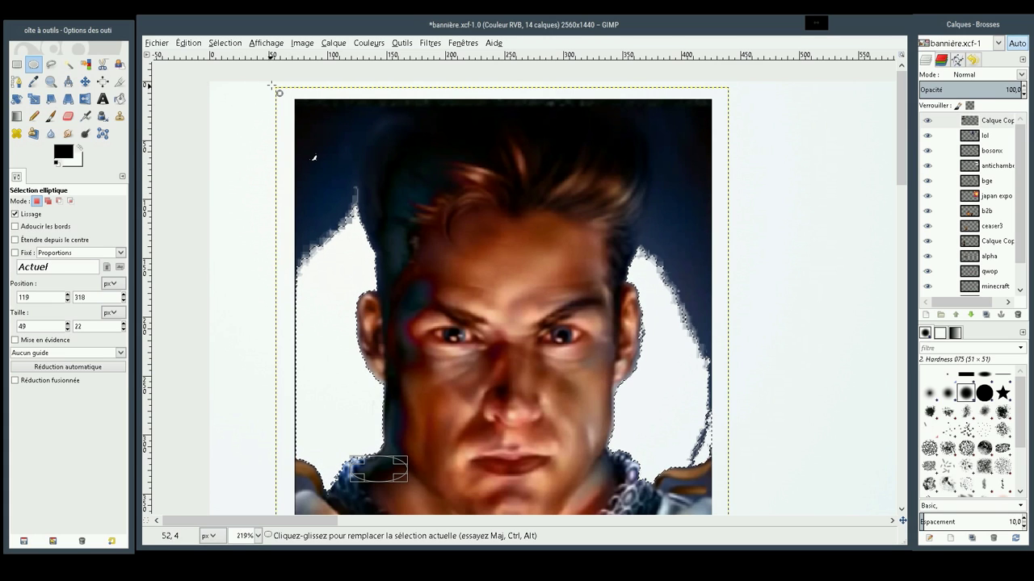
# Step: Select an upper-left ellipse, subtracting the lower-left area and tall and round areas on the right
pyautogui.moveTo(283, 95)
pyautogui.mouseDown()
pyautogui.moveTo(341, 309)
pyautogui.moveTo(358, 305)
pyautogui.mouseUp()
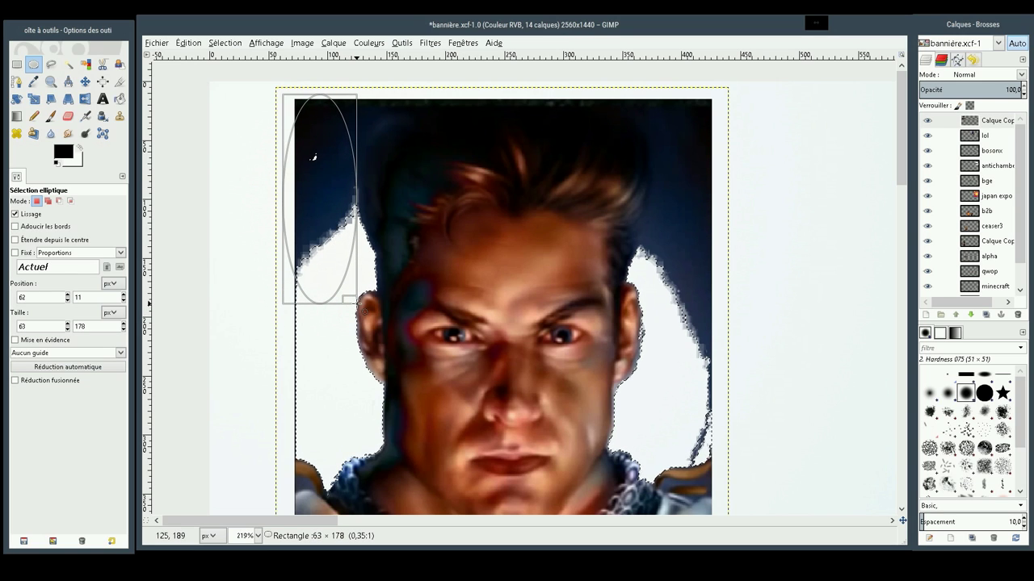
pyautogui.moveTo(354, 314); pyautogui.dragTo(349, 316)
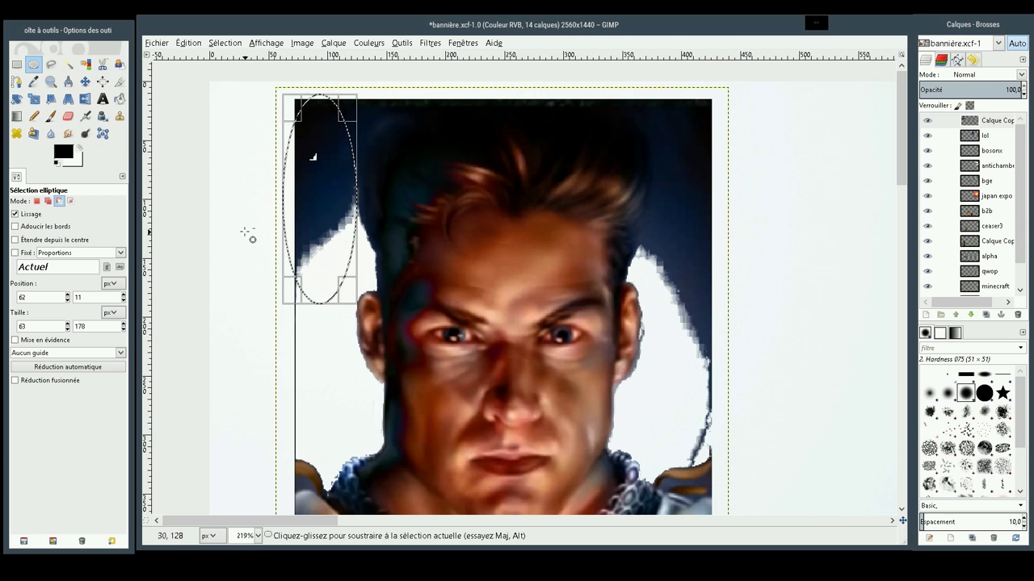
pyautogui.moveTo(255, 238)
pyautogui.mouseDown()
pyautogui.moveTo(349, 475)
pyautogui.moveTo(343, 459)
pyautogui.mouseUp()
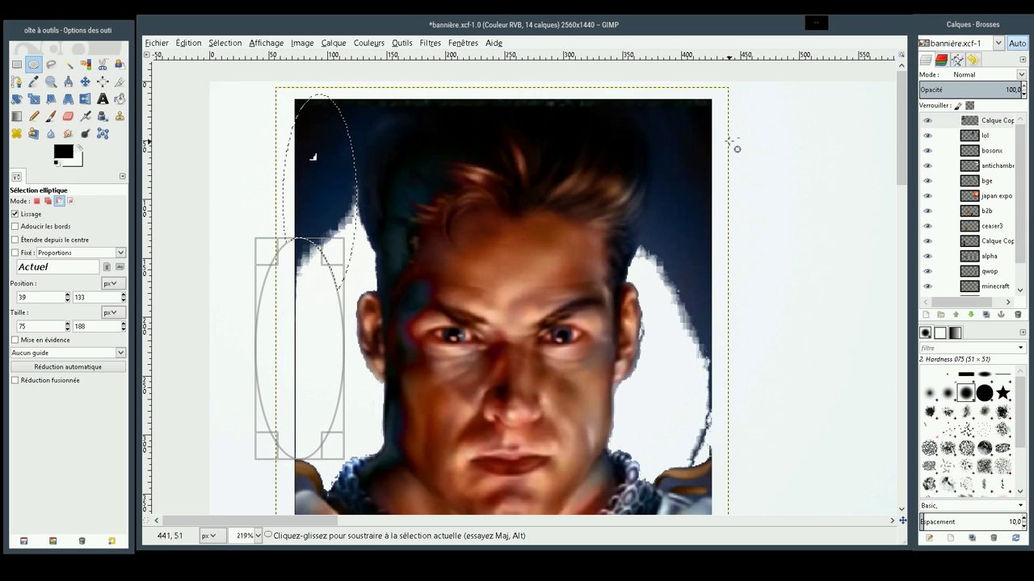
pyautogui.moveTo(741, 89); pyautogui.dragTo(662, 407)
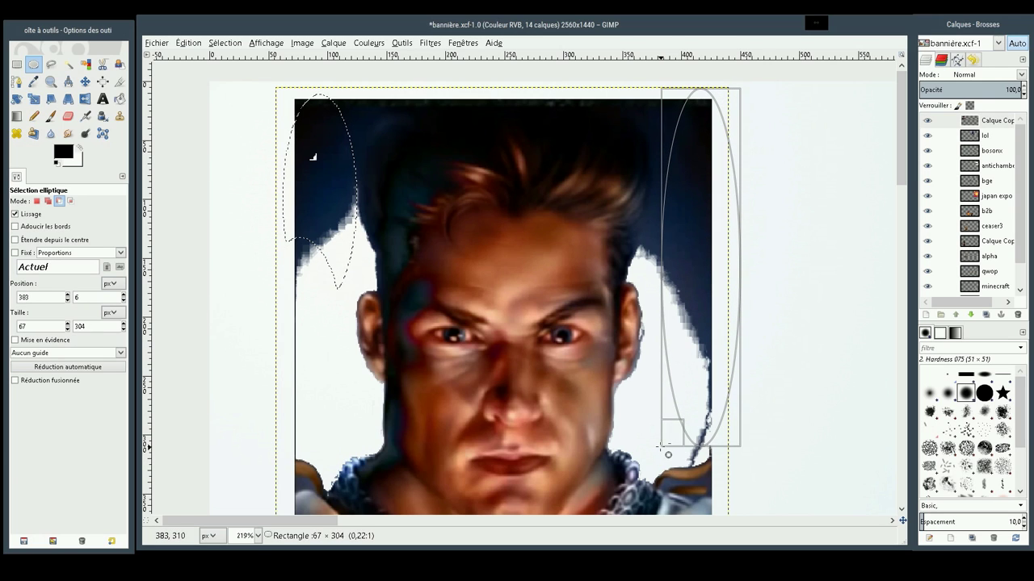
pyautogui.moveTo(663, 407); pyautogui.dragTo(663, 458)
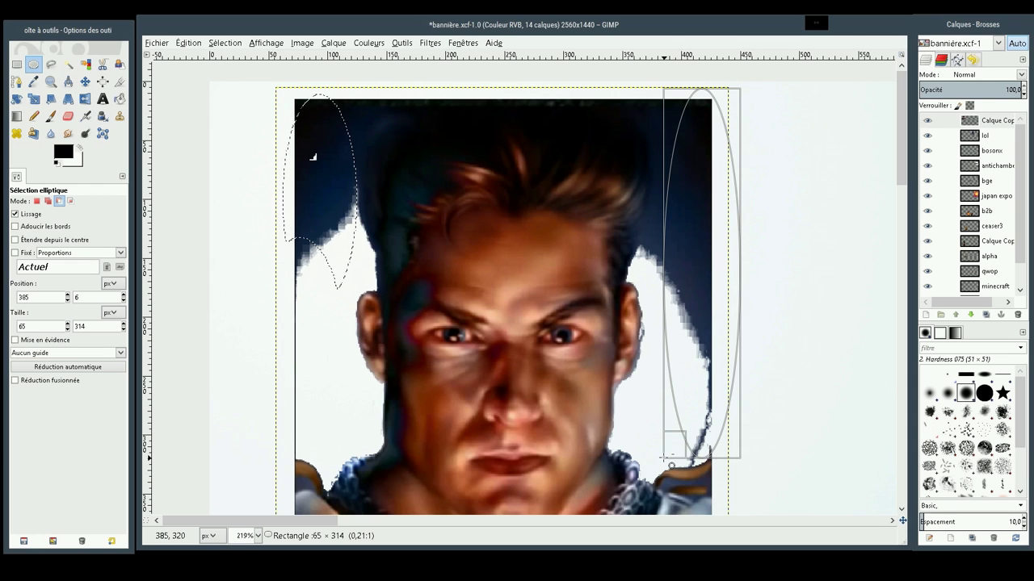
pyautogui.moveTo(662, 457); pyautogui.dragTo(663, 458)
pyautogui.moveTo(646, 403); pyautogui.dragTo(698, 458)
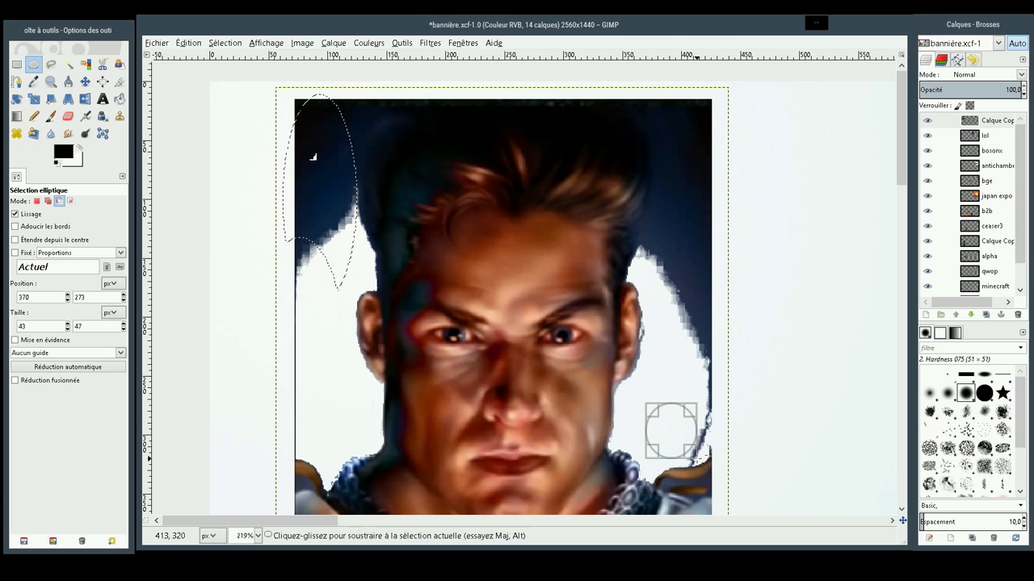
# Step: Select ellipses over the upper-left, lower-left, right edge and top-right dark patches
pyautogui.click(288, 142)
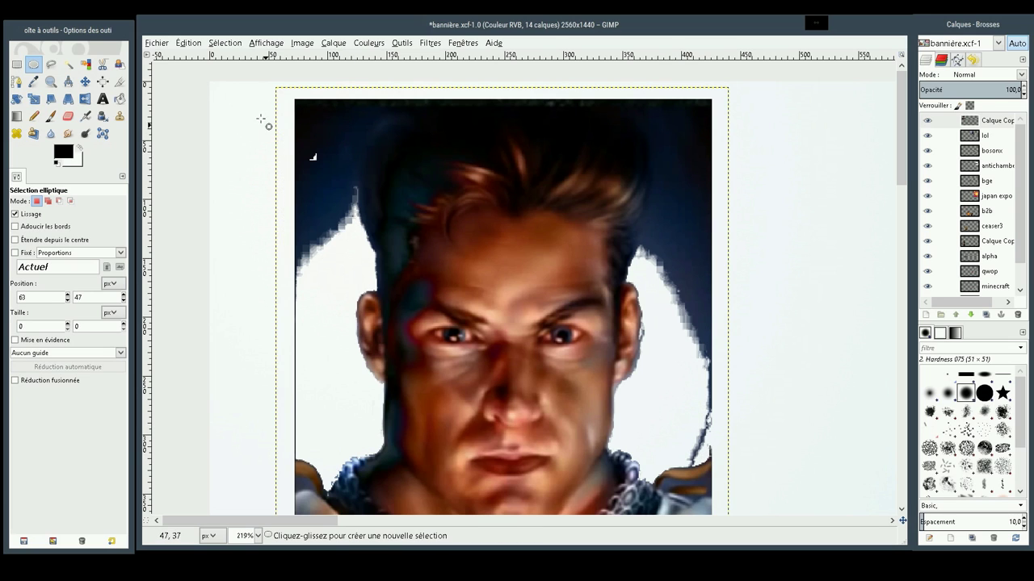
pyautogui.moveTo(261, 87)
pyautogui.mouseDown()
pyautogui.moveTo(301, 268)
pyautogui.moveTo(361, 281)
pyautogui.mouseUp()
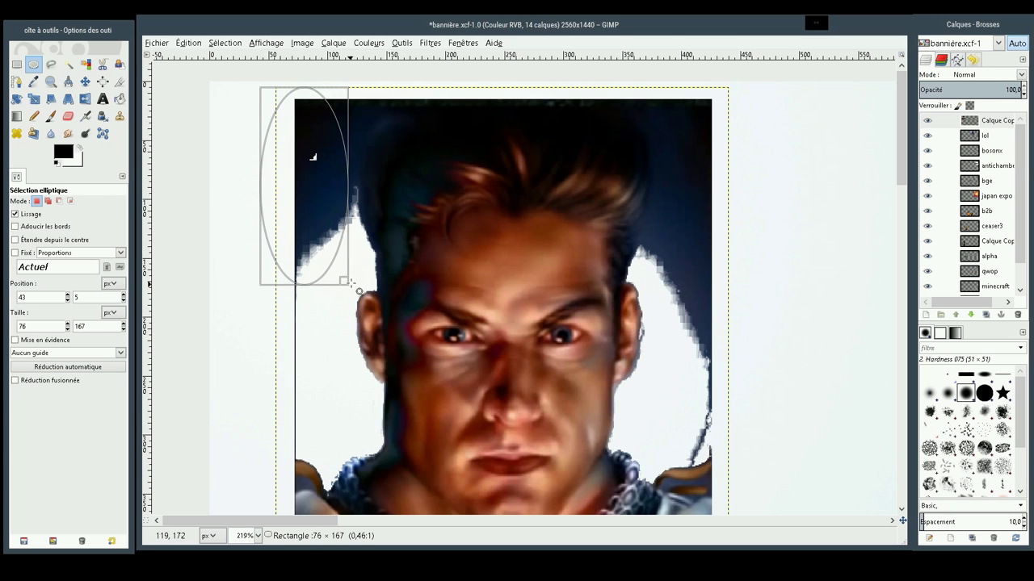
pyautogui.moveTo(361, 280); pyautogui.dragTo(356, 281)
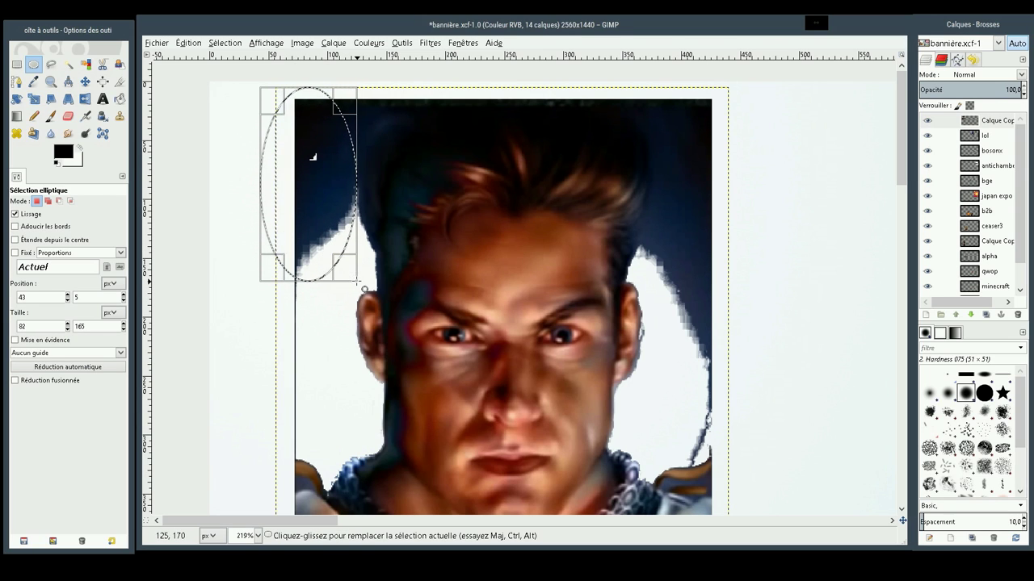
pyautogui.moveTo(223, 209); pyautogui.dragTo(344, 458)
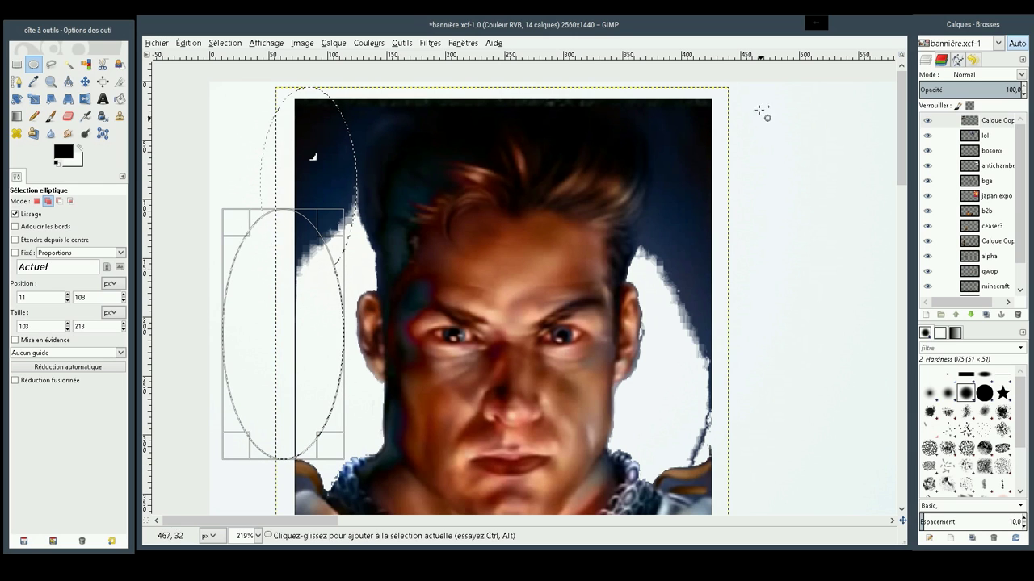
pyautogui.moveTo(731, 87)
pyautogui.mouseDown()
pyautogui.moveTo(670, 452)
pyautogui.moveTo(647, 465)
pyautogui.mouseUp()
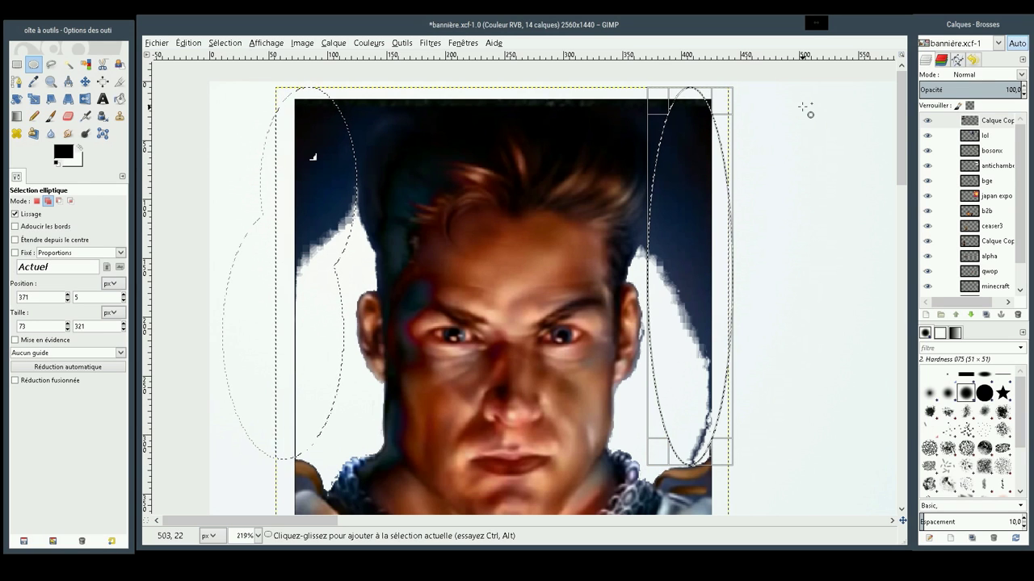
pyautogui.moveTo(810, 96); pyautogui.dragTo(656, 177)
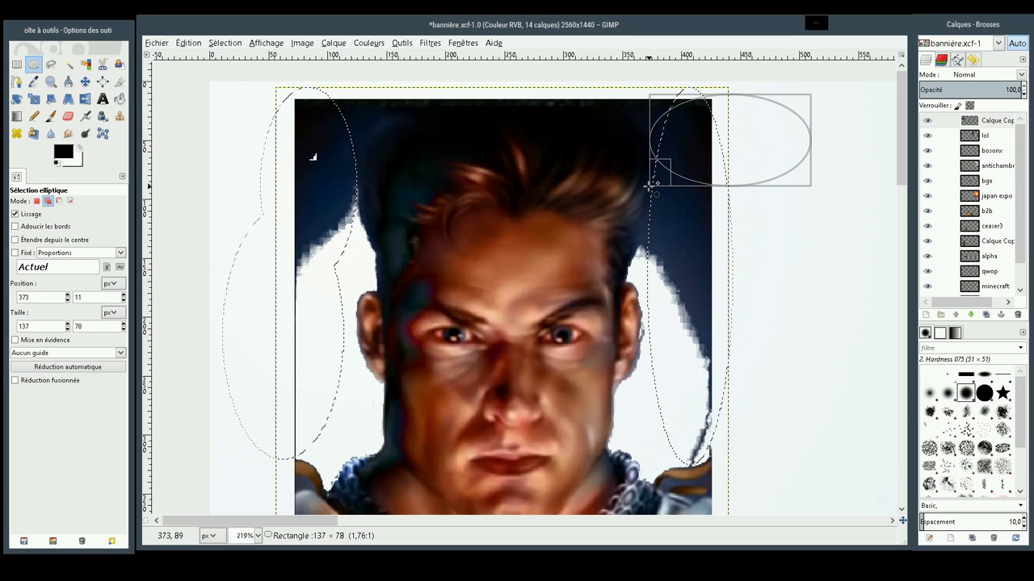
pyautogui.moveTo(657, 177); pyautogui.dragTo(650, 185)
pyautogui.moveTo(751, 85); pyautogui.dragTo(642, 144)
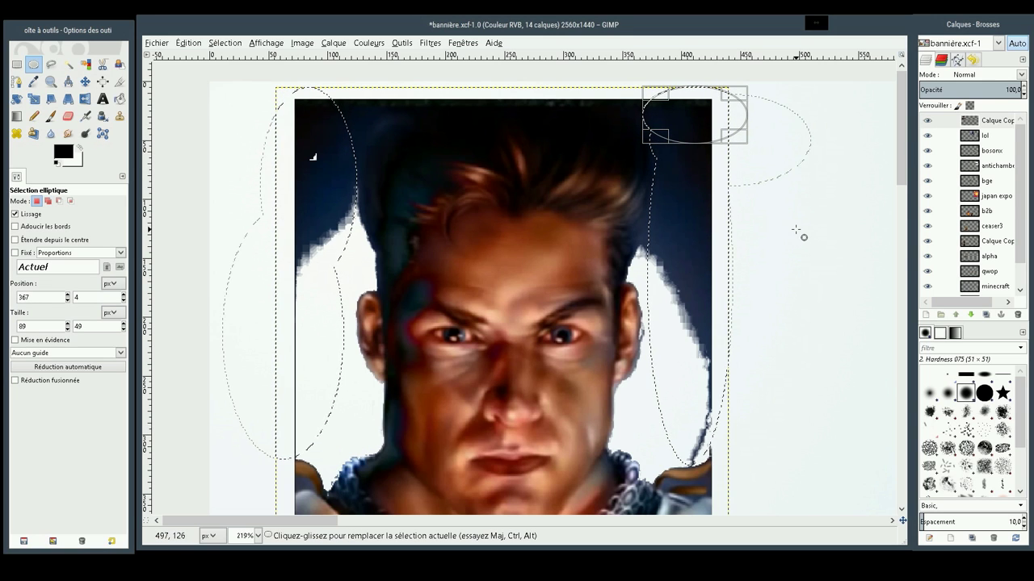
# Step: Clear the selected dark patches above the hair to white, then discard the leftover ellipse selections
pyautogui.press('Delete')
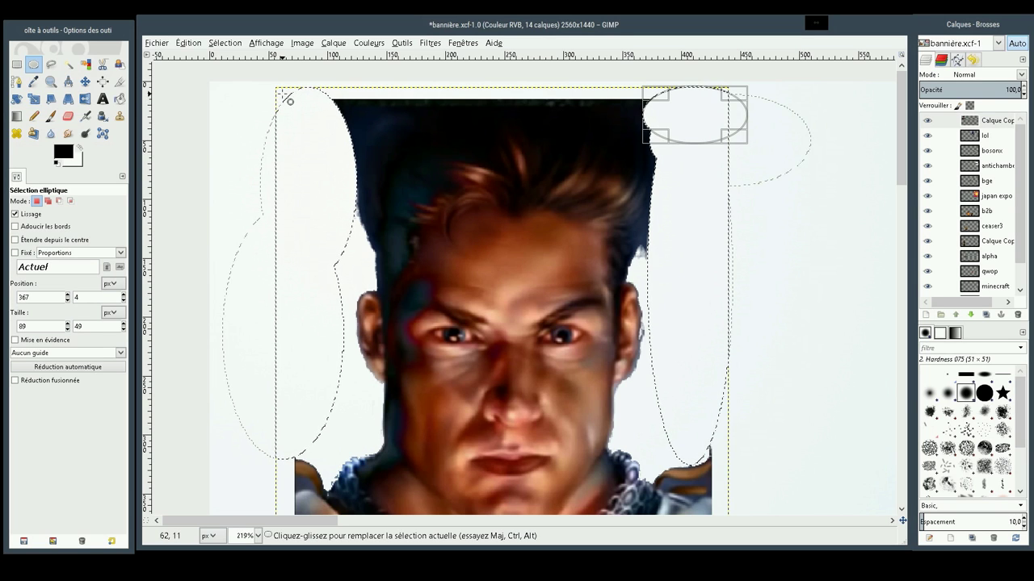
pyautogui.moveTo(298, 93)
pyautogui.mouseDown()
pyautogui.moveTo(387, 118)
pyautogui.moveTo(442, 116)
pyautogui.moveTo(412, 149)
pyautogui.mouseUp()
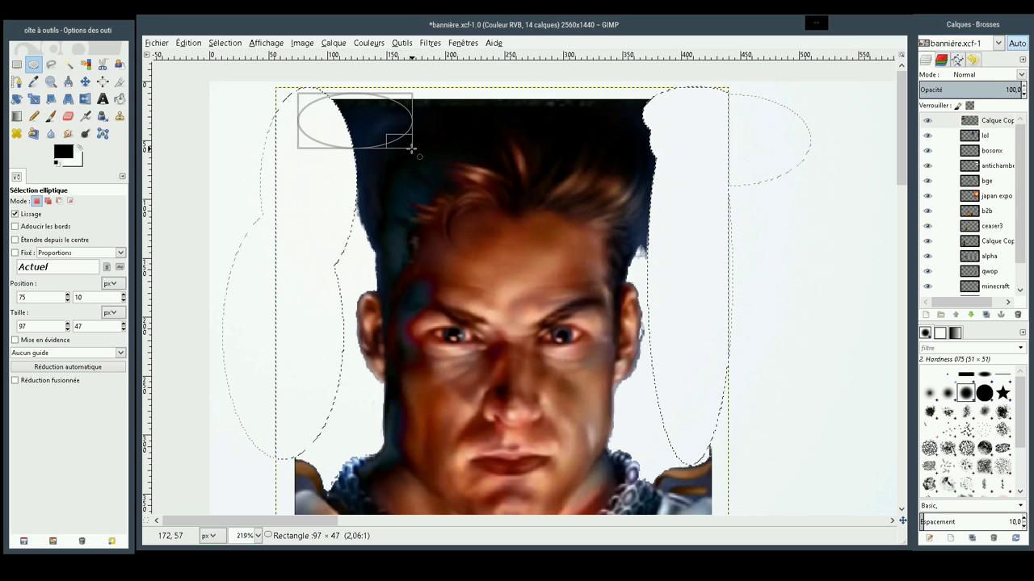
pyautogui.moveTo(412, 149); pyautogui.dragTo(311, 128)
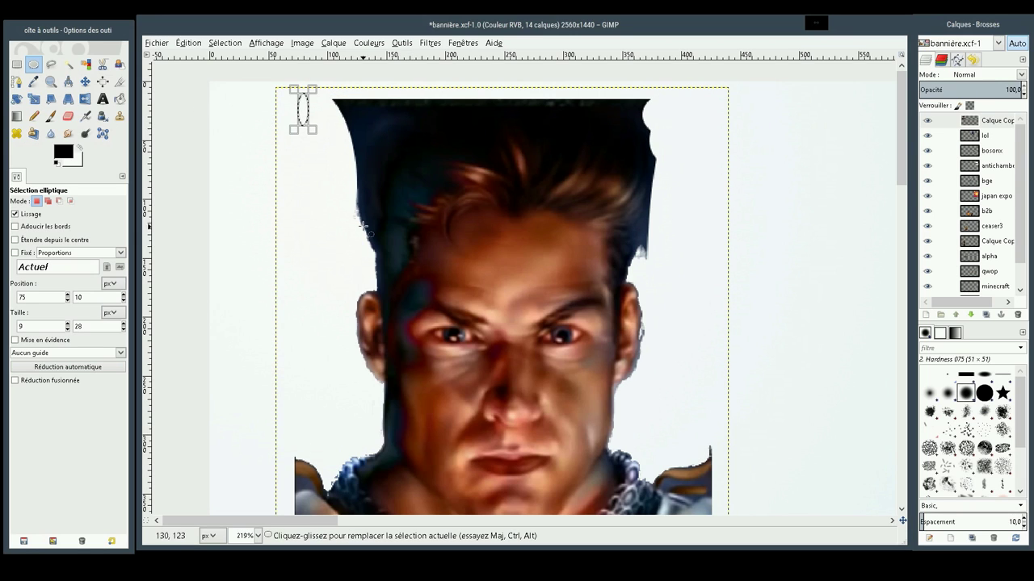
pyautogui.moveTo(680, 313); pyautogui.dragTo(639, 357)
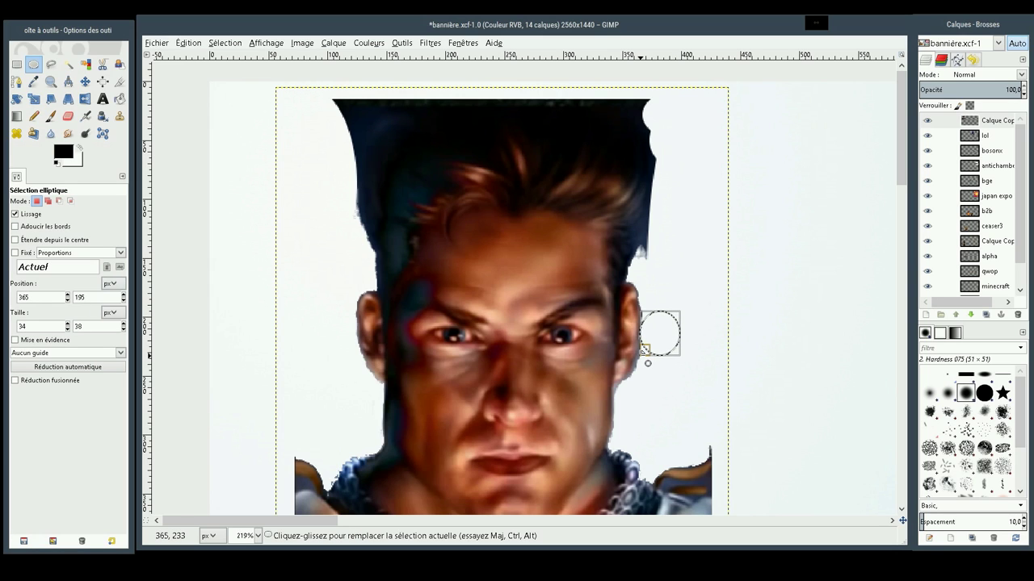
pyautogui.click(705, 349)
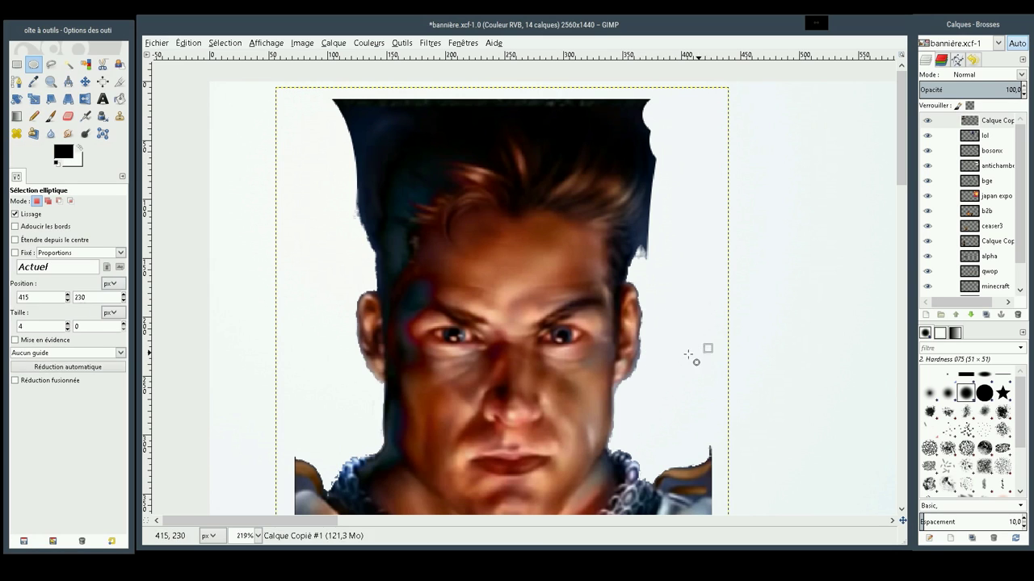
pyautogui.moveTo(701, 353); pyautogui.dragTo(662, 400)
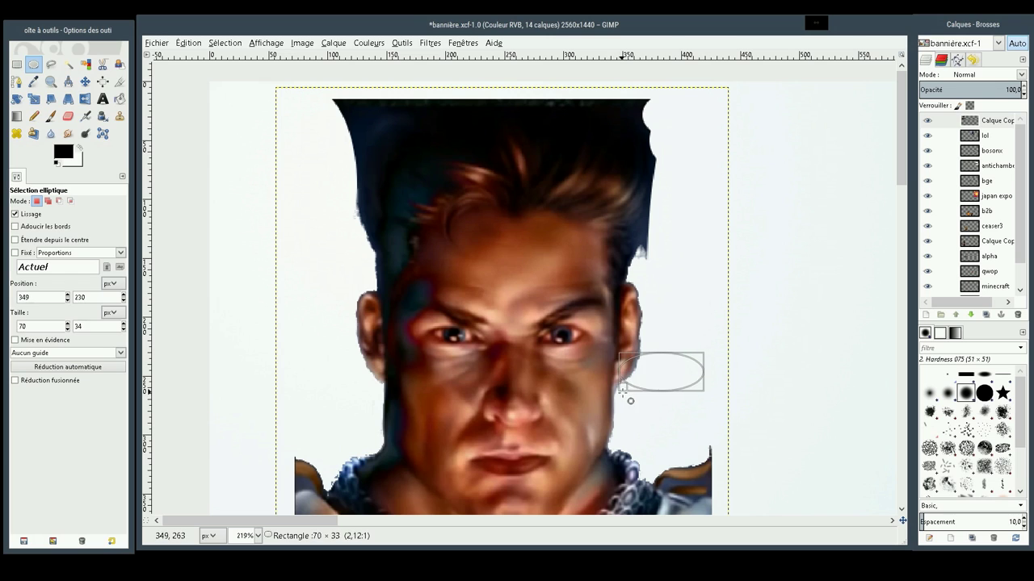
pyautogui.click(765, 389)
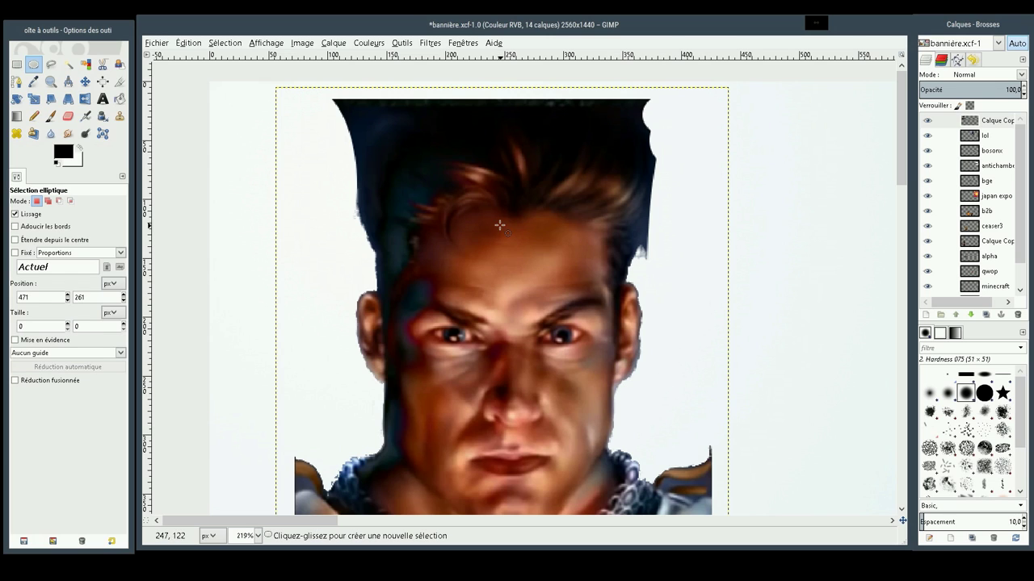
# Step: Zoom into the top of the portrait's hair and switch to the Eraser
pyautogui.click(50, 82)
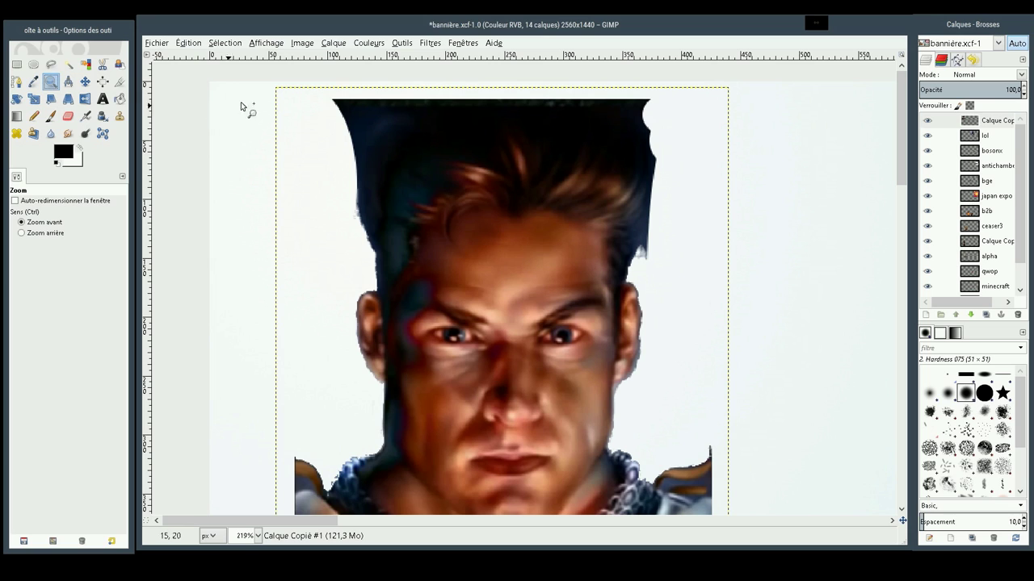
pyautogui.moveTo(306, 84)
pyautogui.mouseDown()
pyautogui.moveTo(798, 208)
pyautogui.moveTo(801, 271)
pyautogui.mouseUp()
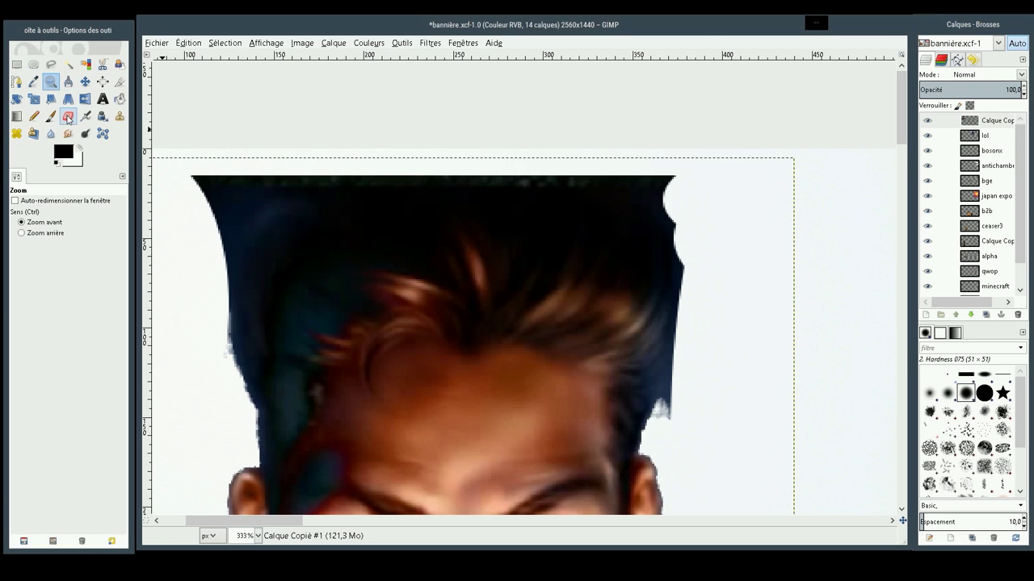
pyautogui.click(34, 64)
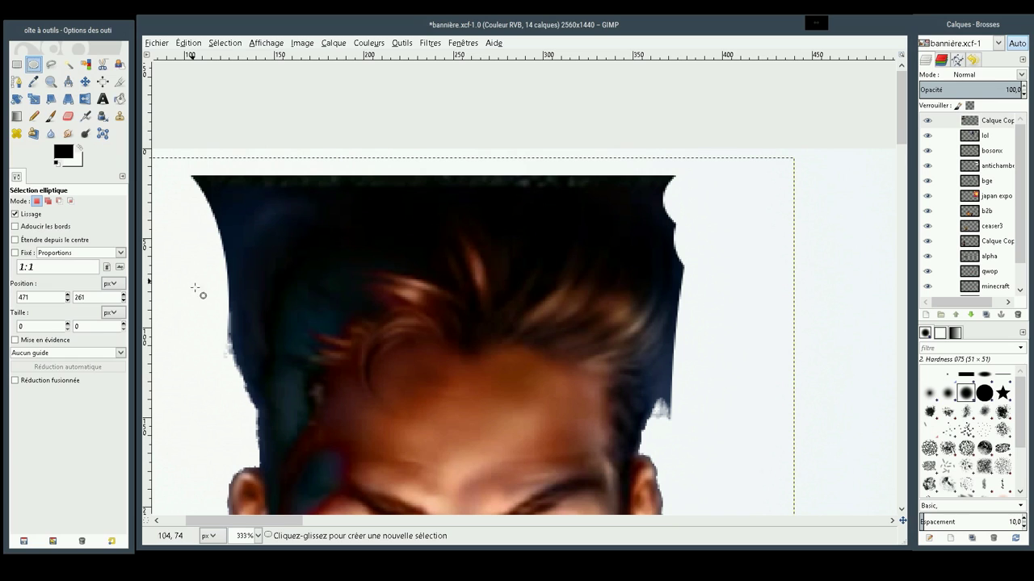
pyautogui.hotkey('shift', 'e')
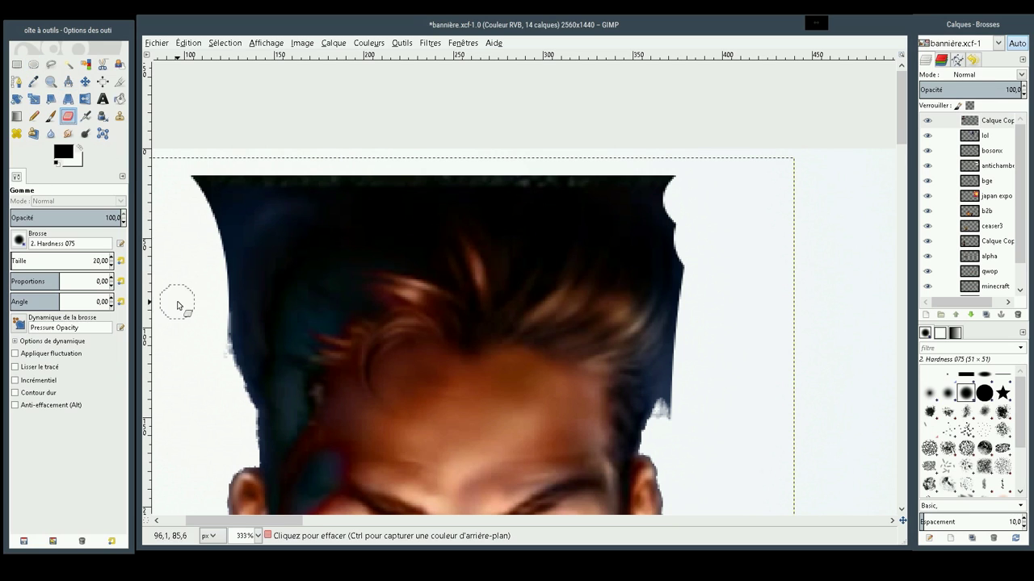
# Step: Erase the dark fringe along the hair's left and right edges, undoing the top-right stroke
pyautogui.moveTo(237, 390)
pyautogui.mouseDown()
pyautogui.moveTo(261, 260)
pyautogui.moveTo(385, 155)
pyautogui.mouseUp()
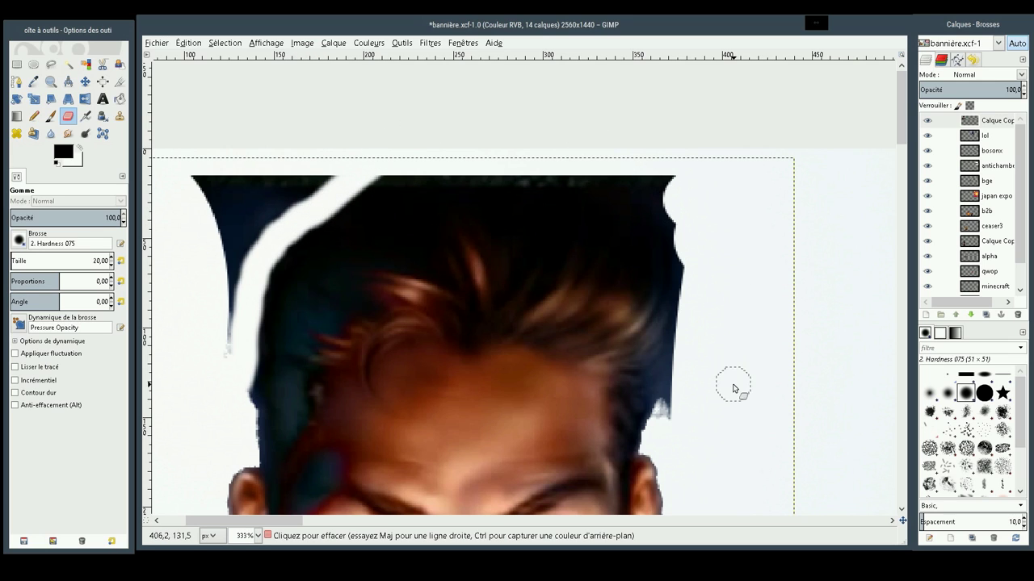
pyautogui.moveTo(678, 421)
pyautogui.mouseDown()
pyautogui.moveTo(671, 392)
pyautogui.moveTo(692, 328)
pyautogui.moveTo(676, 242)
pyautogui.moveTo(565, 170)
pyautogui.moveTo(371, 168)
pyautogui.moveTo(312, 182)
pyautogui.moveTo(299, 206)
pyautogui.moveTo(283, 166)
pyautogui.moveTo(265, 222)
pyautogui.moveTo(311, 150)
pyautogui.moveTo(224, 265)
pyautogui.moveTo(215, 157)
pyautogui.moveTo(250, 196)
pyautogui.moveTo(202, 182)
pyautogui.moveTo(230, 337)
pyautogui.mouseUp()
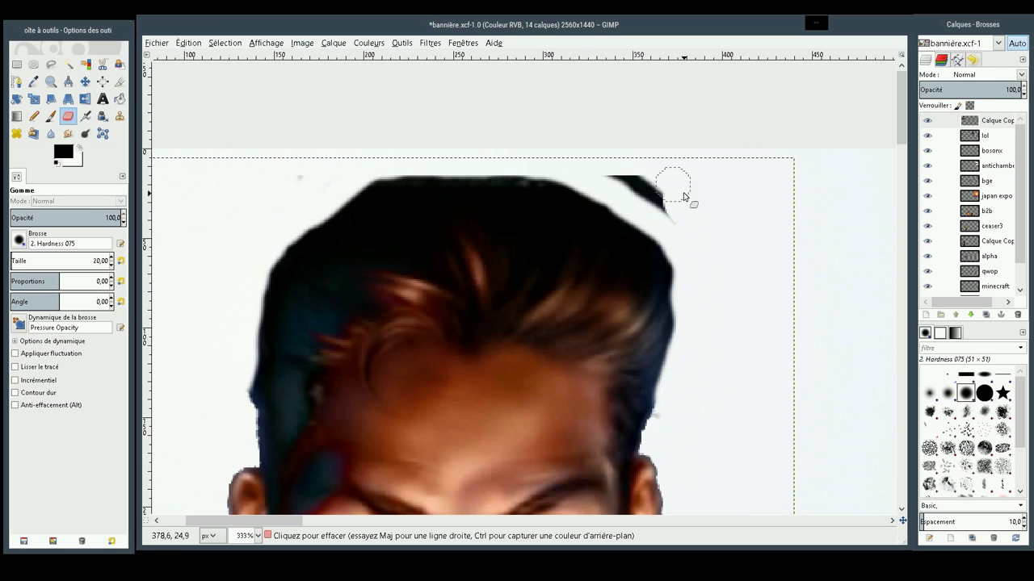
pyautogui.moveTo(712, 222); pyautogui.dragTo(611, 172)
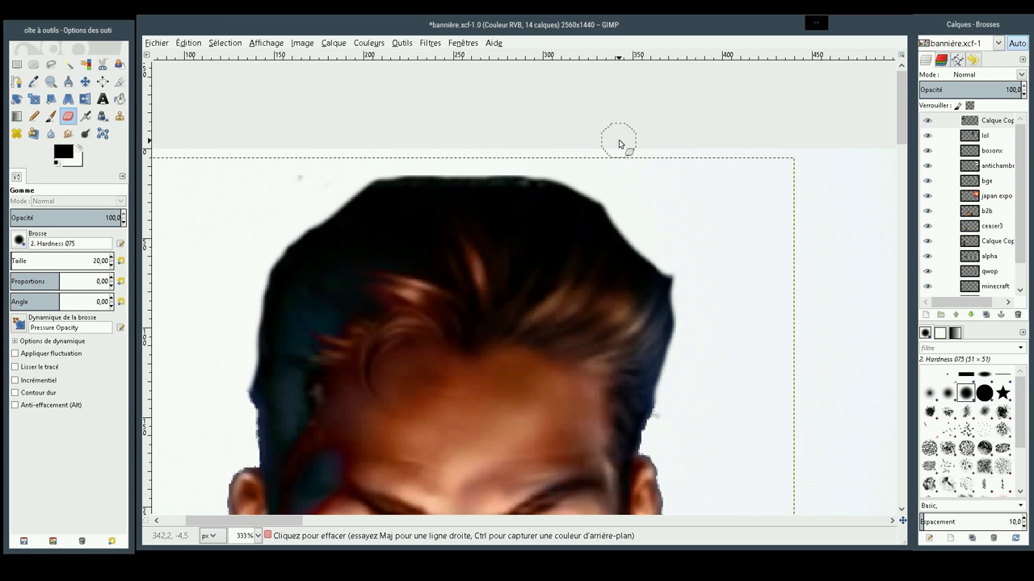
pyautogui.hotkey('ctrl', 'z')
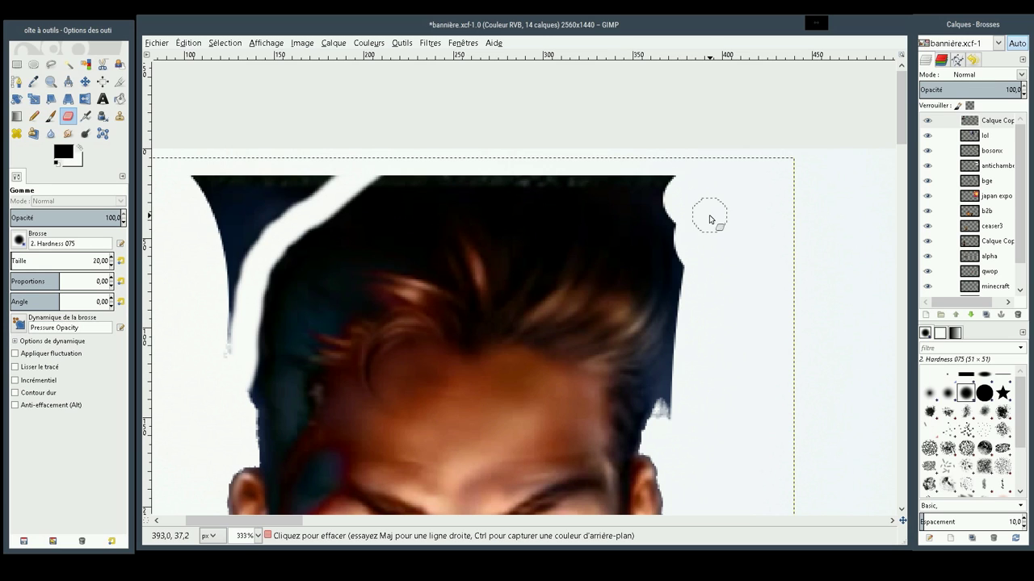
# Step: Erase the hair's right edge, top-left dark patch and stray wisp, and trim the top outline
pyautogui.moveTo(672, 425)
pyautogui.mouseDown()
pyautogui.moveTo(676, 376)
pyautogui.moveTo(703, 316)
pyautogui.moveTo(668, 150)
pyautogui.mouseUp()
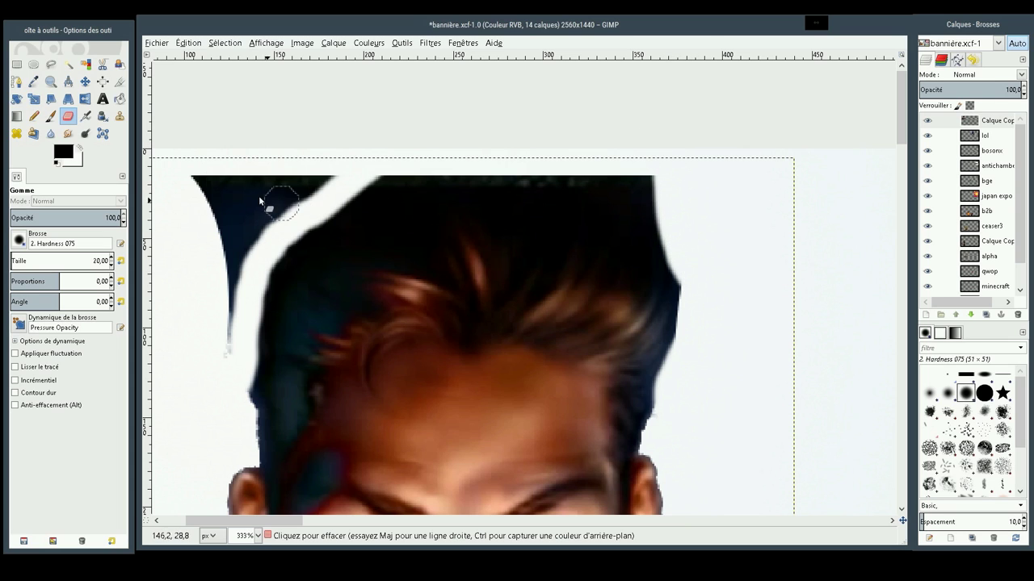
pyautogui.moveTo(198, 176)
pyautogui.mouseDown()
pyautogui.moveTo(242, 209)
pyautogui.moveTo(320, 183)
pyautogui.moveTo(196, 173)
pyautogui.moveTo(329, 172)
pyautogui.moveTo(254, 224)
pyautogui.moveTo(220, 229)
pyautogui.moveTo(231, 224)
pyautogui.mouseUp()
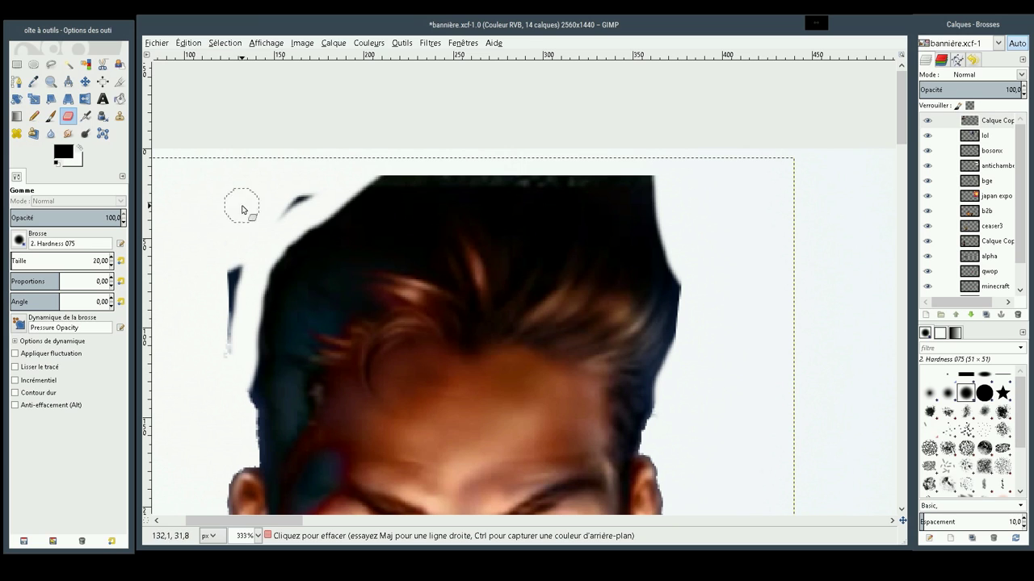
pyautogui.moveTo(234, 202); pyautogui.dragTo(302, 203)
pyautogui.moveTo(236, 265); pyautogui.dragTo(222, 350)
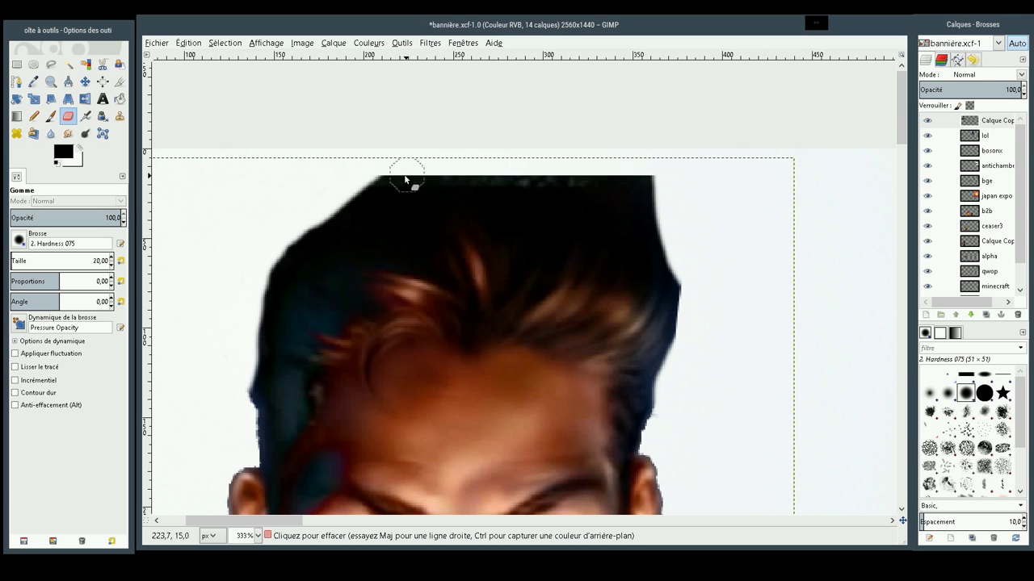
pyautogui.moveTo(378, 183)
pyautogui.mouseDown()
pyautogui.moveTo(439, 166)
pyautogui.moveTo(623, 171)
pyautogui.moveTo(694, 218)
pyautogui.moveTo(699, 282)
pyautogui.moveTo(692, 299)
pyautogui.moveTo(664, 216)
pyautogui.moveTo(595, 180)
pyautogui.moveTo(473, 170)
pyautogui.moveTo(376, 183)
pyautogui.moveTo(291, 243)
pyautogui.moveTo(268, 273)
pyautogui.moveTo(244, 347)
pyautogui.moveTo(239, 419)
pyautogui.mouseUp()
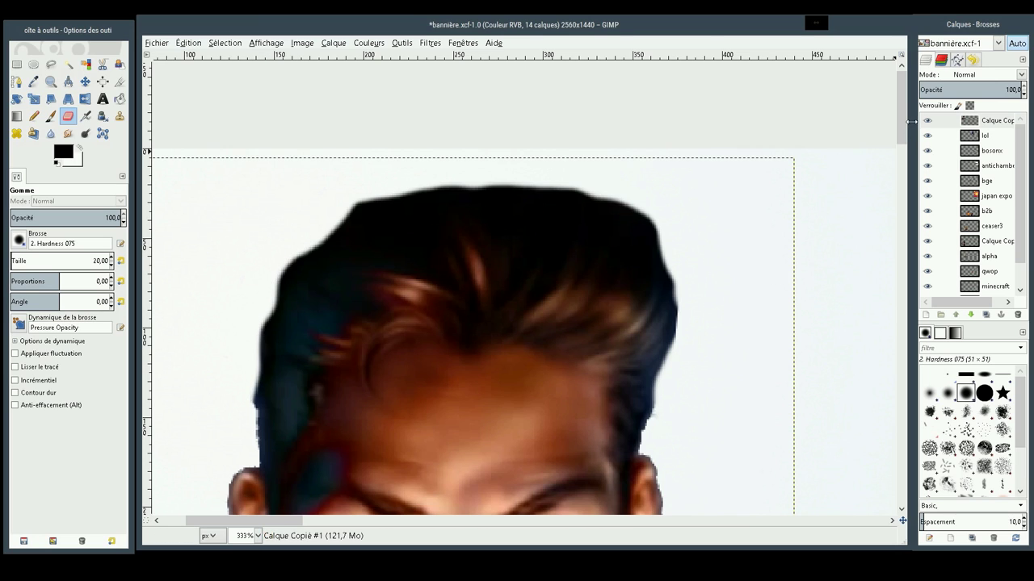
pyautogui.moveTo(902, 123)
pyautogui.mouseDown()
pyautogui.moveTo(904, 165)
pyautogui.moveTo(904, 78)
pyautogui.mouseUp()
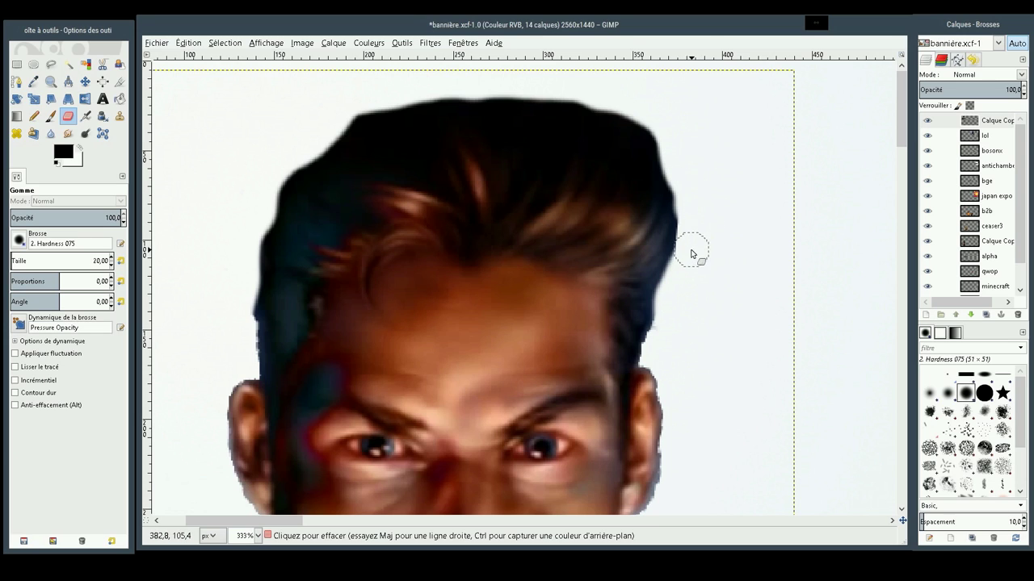
pyautogui.moveTo(694, 240)
pyautogui.mouseDown()
pyautogui.moveTo(548, 104)
pyautogui.moveTo(473, 95)
pyautogui.moveTo(362, 108)
pyautogui.moveTo(285, 174)
pyautogui.moveTo(258, 228)
pyautogui.moveTo(234, 369)
pyautogui.moveTo(227, 336)
pyautogui.mouseUp()
# Step: Undo two trimming strokes after reviewing, then re-erase the hair's left edge, top-right corner and top strip
pyautogui.press('z')
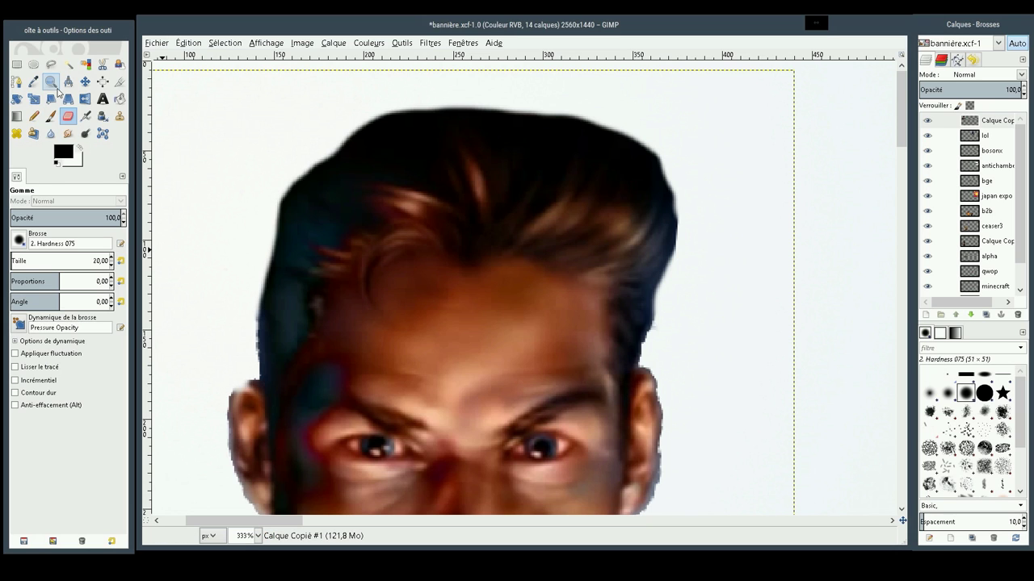
pyautogui.keyDown('ctrl'); pyautogui.click(179, 179); pyautogui.keyUp('ctrl')
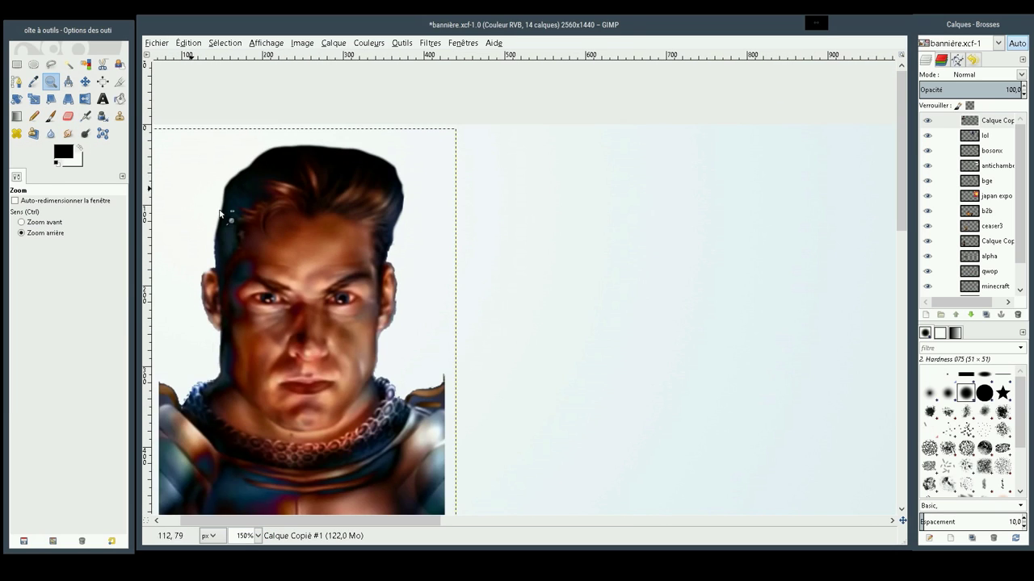
pyautogui.keyDown('ctrl'); pyautogui.click(355, 312); pyautogui.keyUp('ctrl')
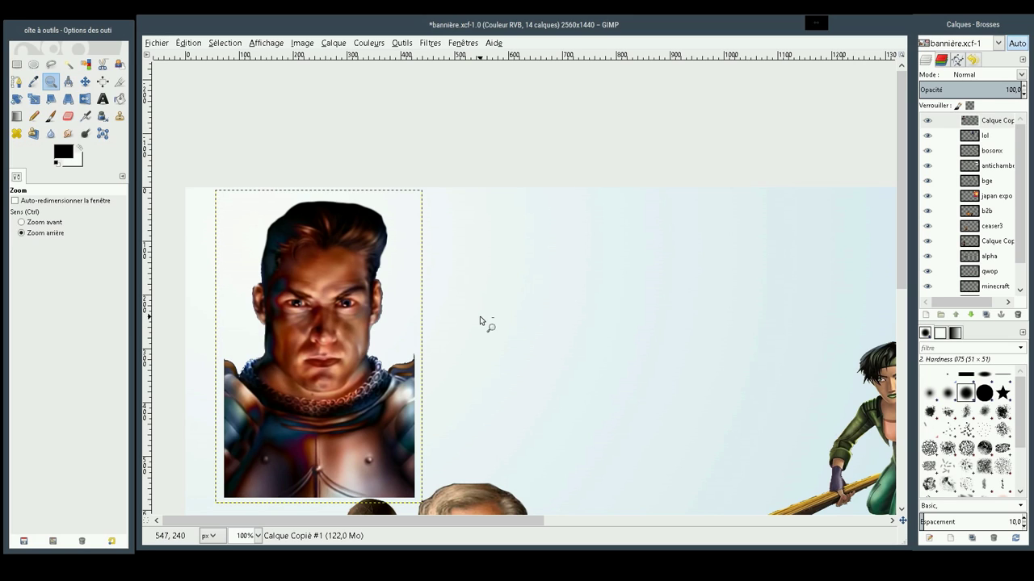
pyautogui.hotkey('ctrl', 'z')
pyautogui.hotkey('ctrl', 'z')
pyautogui.hotkey('ctrl', 'z')
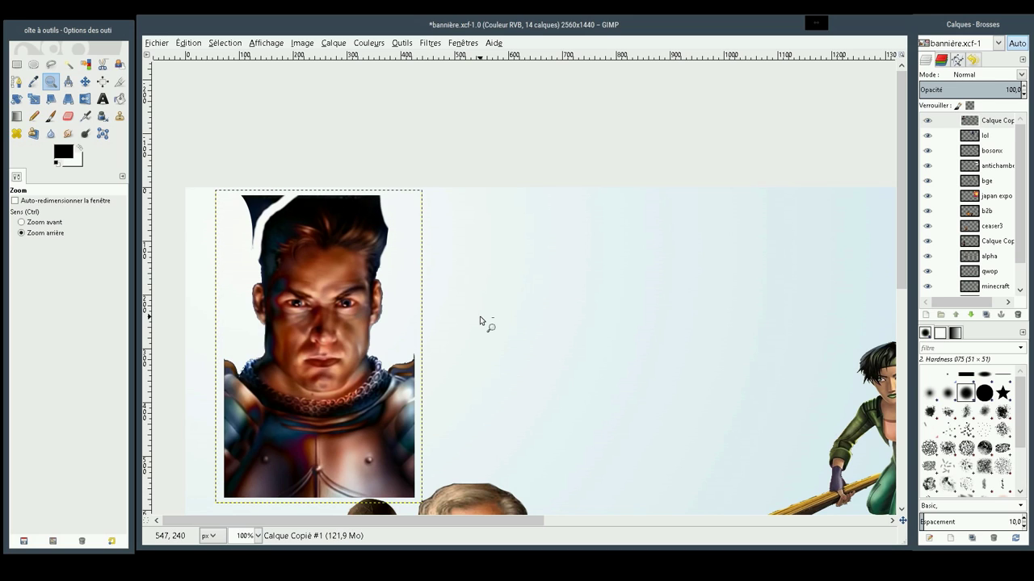
pyautogui.hotkey('ctrl', 'z')
pyautogui.hotkey('ctrl', 'z')
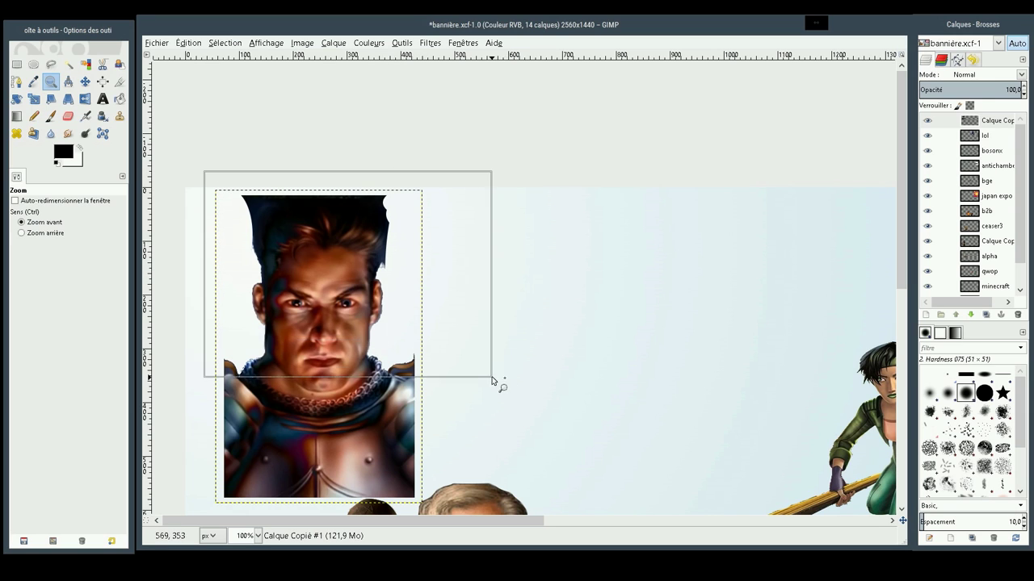
pyautogui.moveTo(205, 176); pyautogui.dragTo(491, 375)
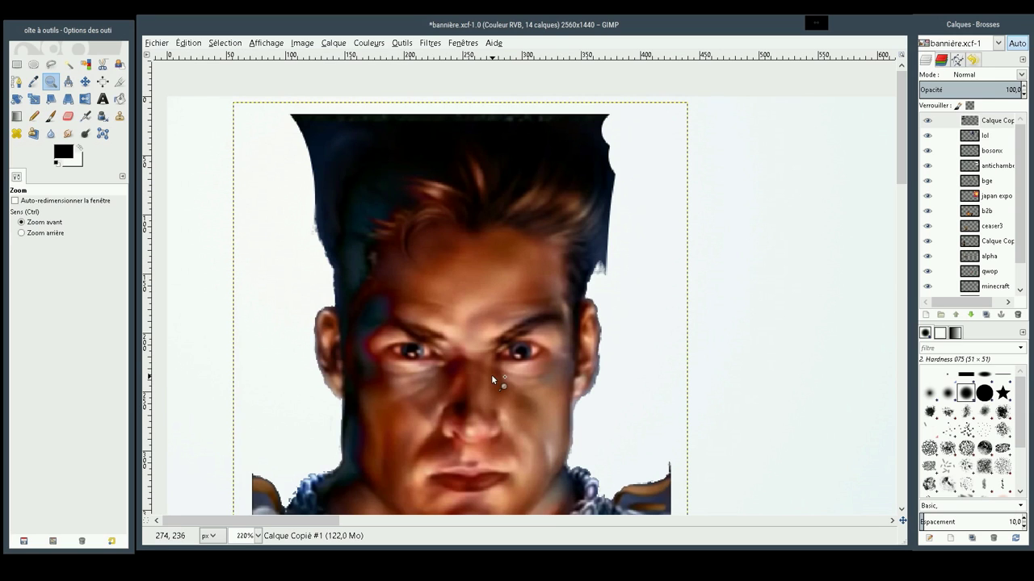
pyautogui.click(68, 116)
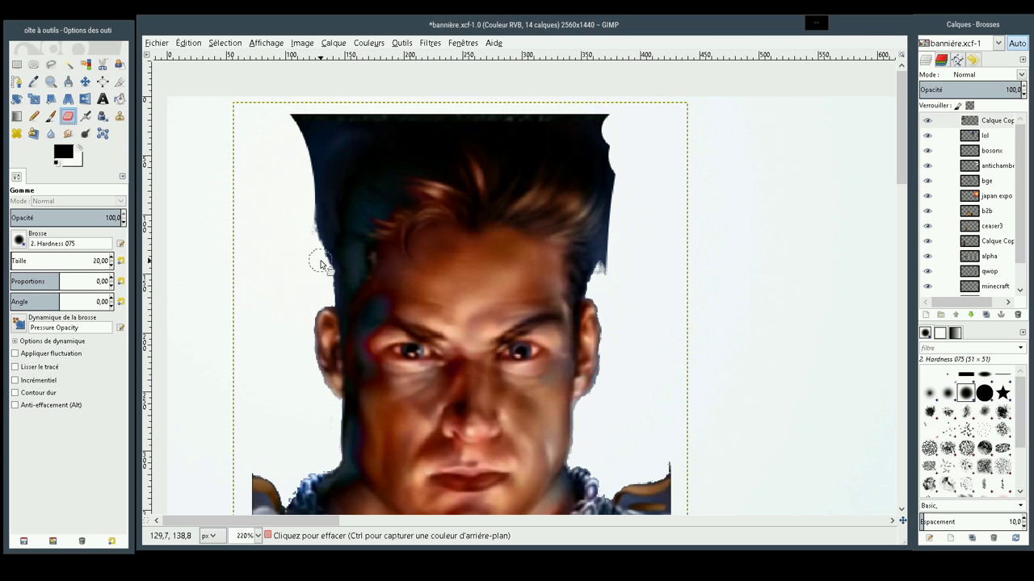
pyautogui.moveTo(321, 264)
pyautogui.mouseDown()
pyautogui.moveTo(280, 88)
pyautogui.moveTo(323, 145)
pyautogui.moveTo(323, 80)
pyautogui.moveTo(305, 179)
pyautogui.moveTo(339, 92)
pyautogui.moveTo(314, 169)
pyautogui.moveTo(344, 102)
pyautogui.moveTo(323, 180)
pyautogui.moveTo(364, 104)
pyautogui.mouseUp()
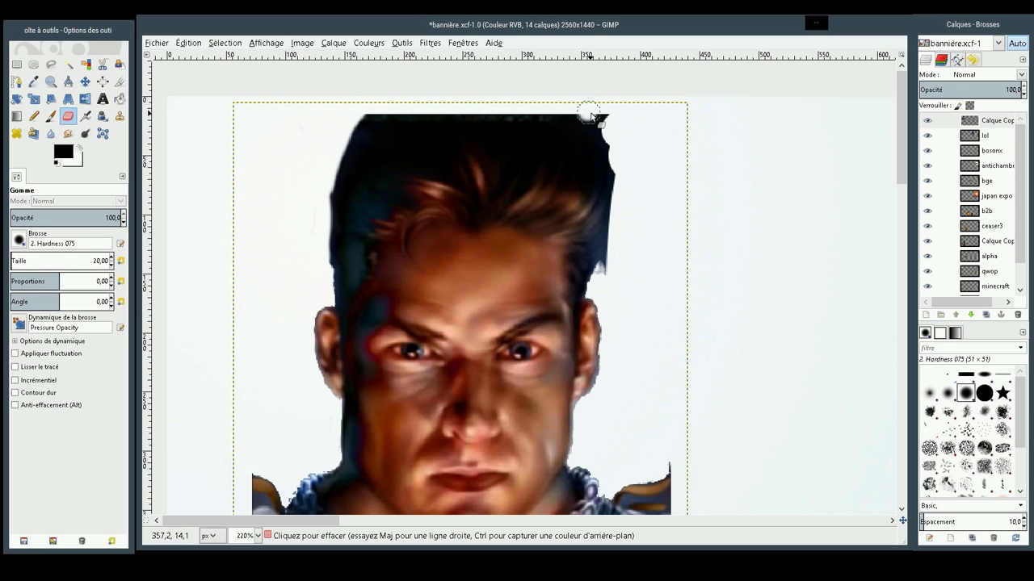
pyautogui.moveTo(592, 117)
pyautogui.mouseDown()
pyautogui.moveTo(632, 262)
pyautogui.moveTo(612, 254)
pyautogui.moveTo(618, 224)
pyautogui.mouseUp()
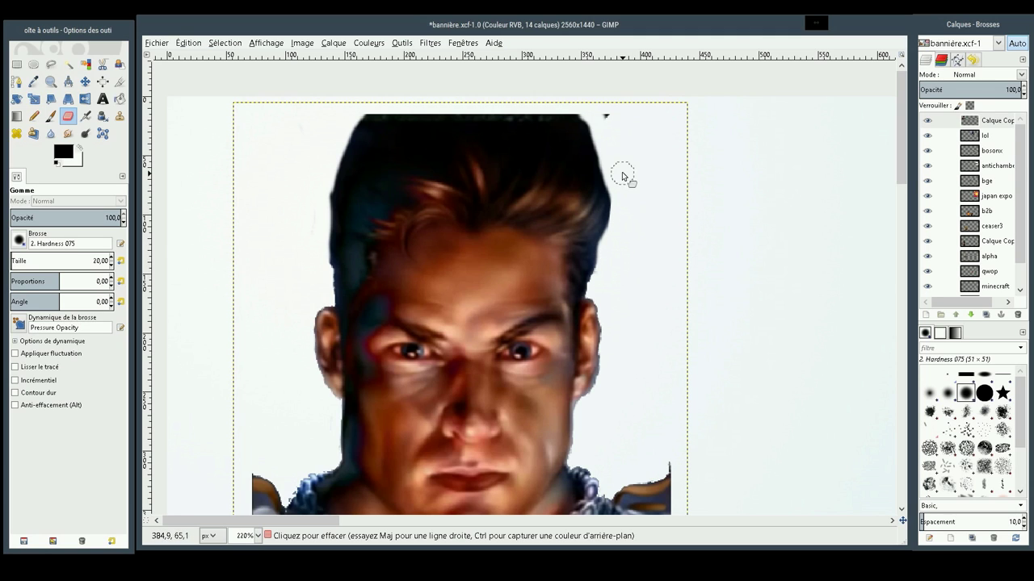
pyautogui.moveTo(349, 123)
pyautogui.mouseDown()
pyautogui.moveTo(409, 109)
pyautogui.moveTo(532, 107)
pyautogui.mouseUp()
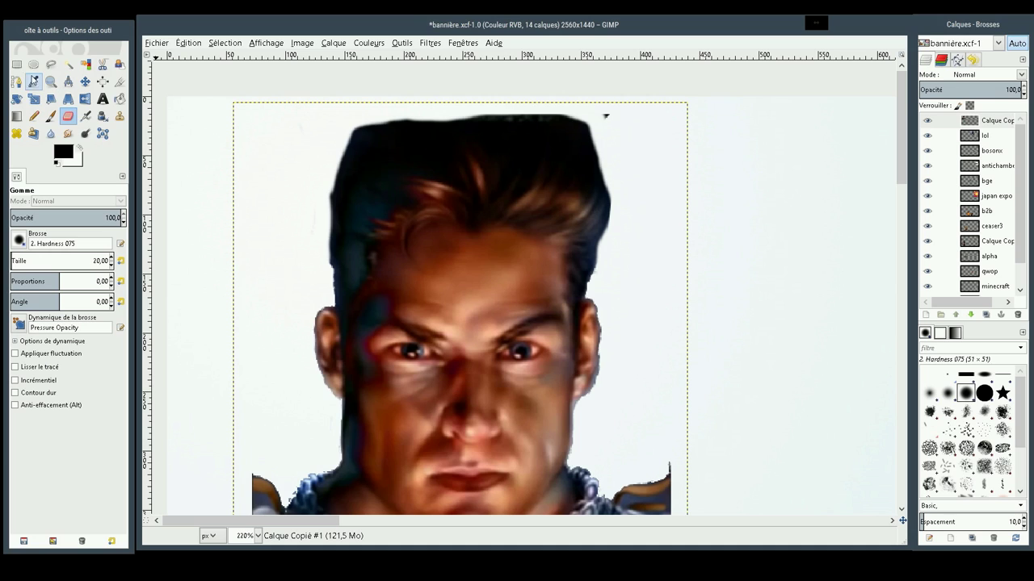
# Step: Try several ellipse selections along the top of the hair, discarding each one
pyautogui.click(32, 68)
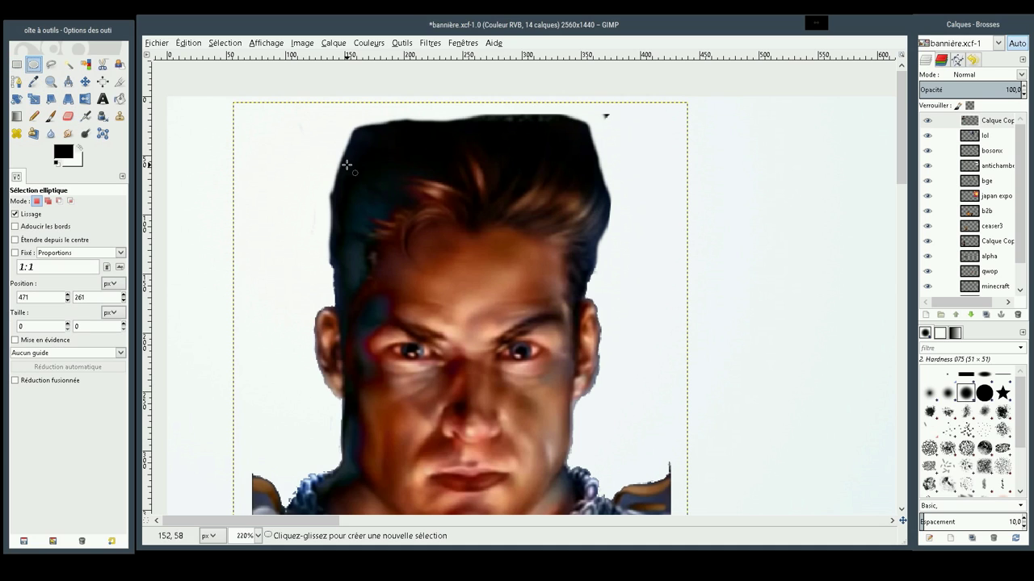
pyautogui.moveTo(291, 77); pyautogui.dragTo(655, 121)
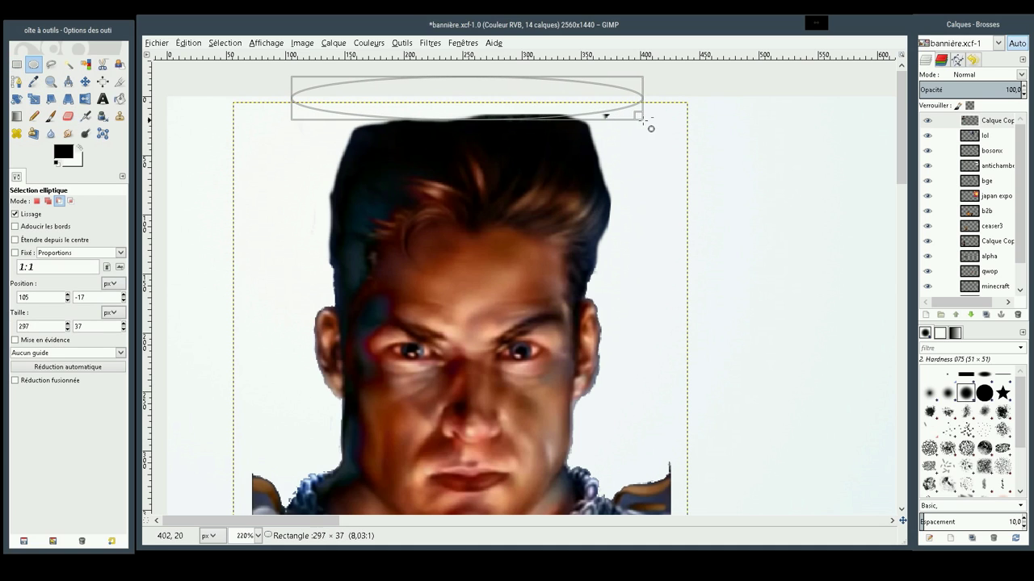
pyautogui.moveTo(659, 122); pyautogui.dragTo(672, 122)
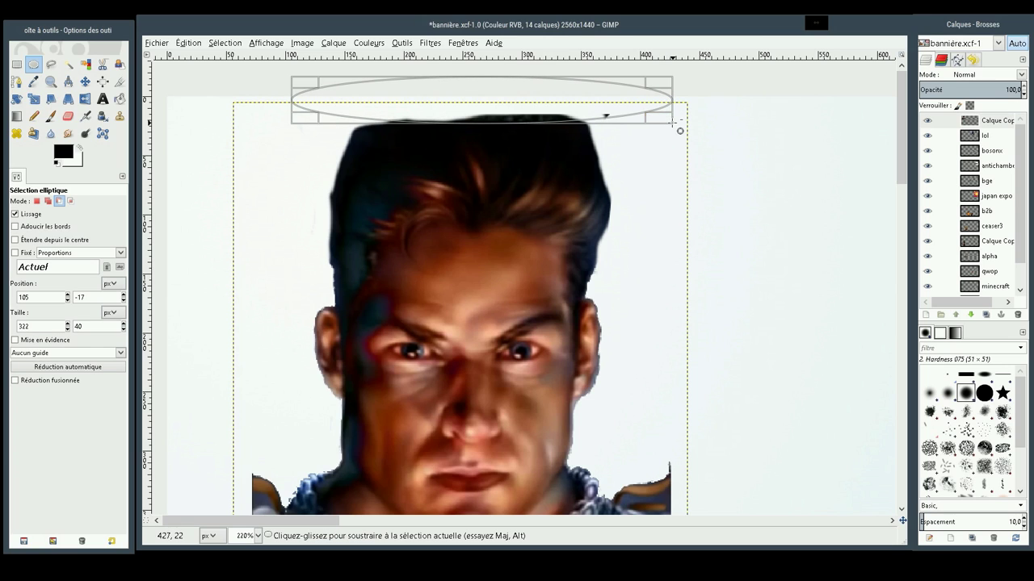
pyautogui.press('ctrl')
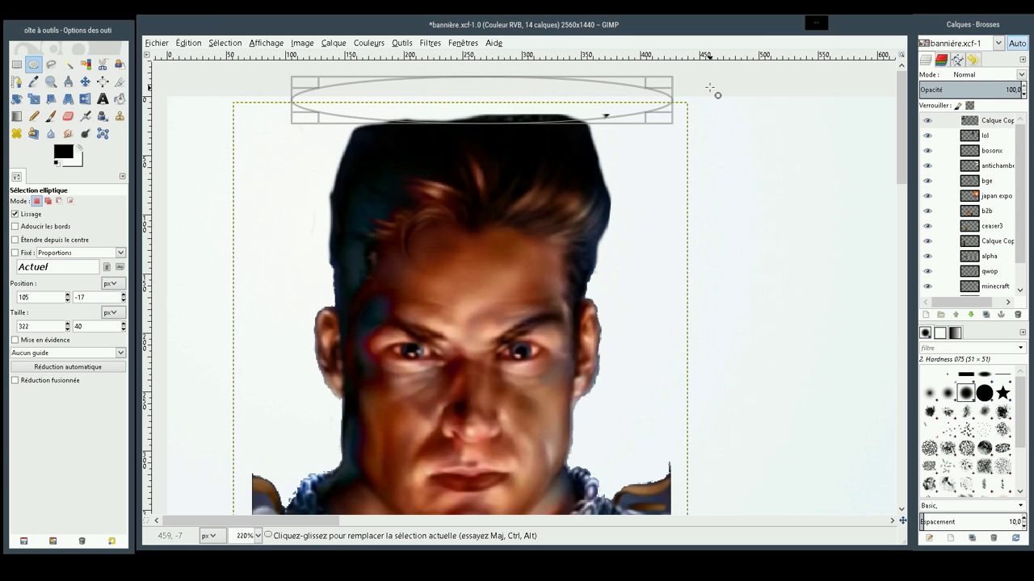
pyautogui.click(687, 184)
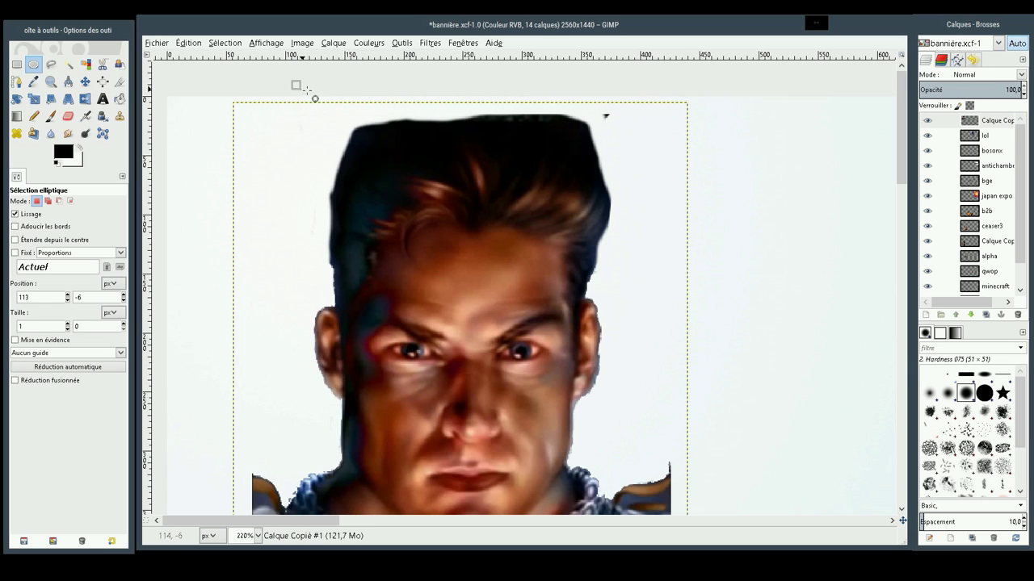
pyautogui.moveTo(301, 89); pyautogui.dragTo(694, 131)
pyautogui.click(742, 136)
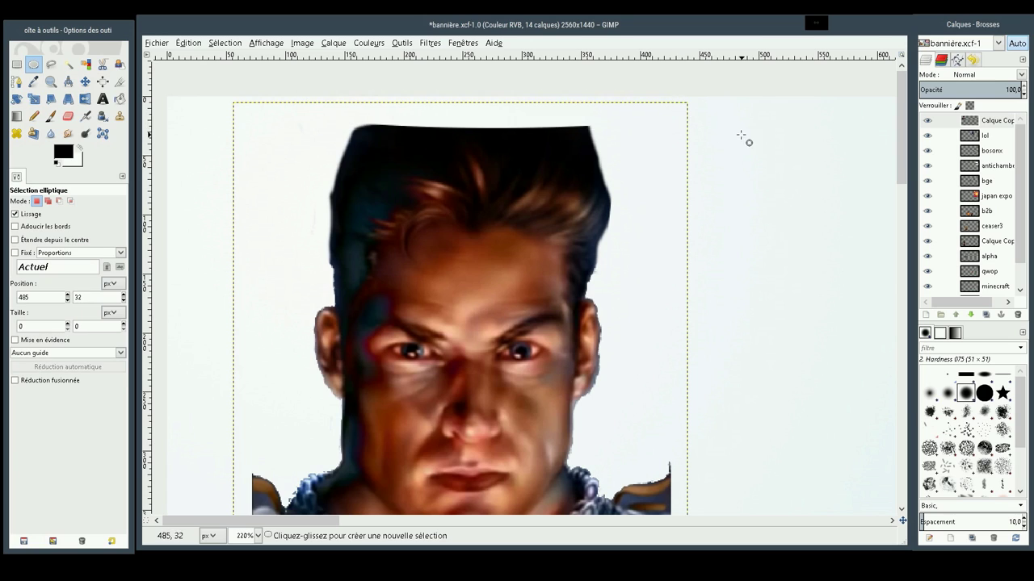
pyautogui.moveTo(669, 92); pyautogui.dragTo(553, 137)
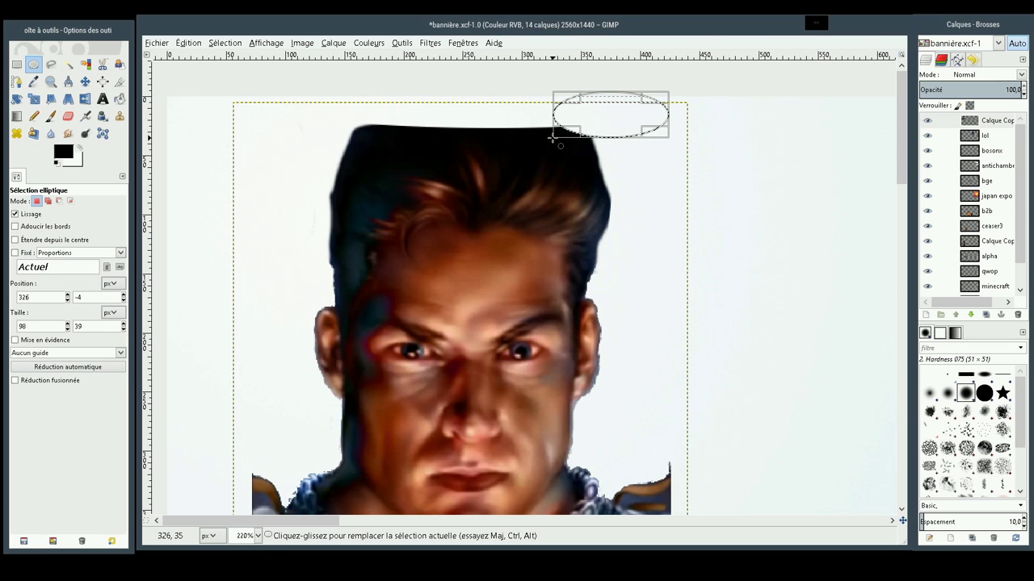
pyautogui.click(694, 141)
# Step: Keep a small ellipse selected above the portrait's top-left, then zoom out to view that corner
pyautogui.moveTo(618, 114); pyautogui.dragTo(583, 148)
pyautogui.click(636, 191)
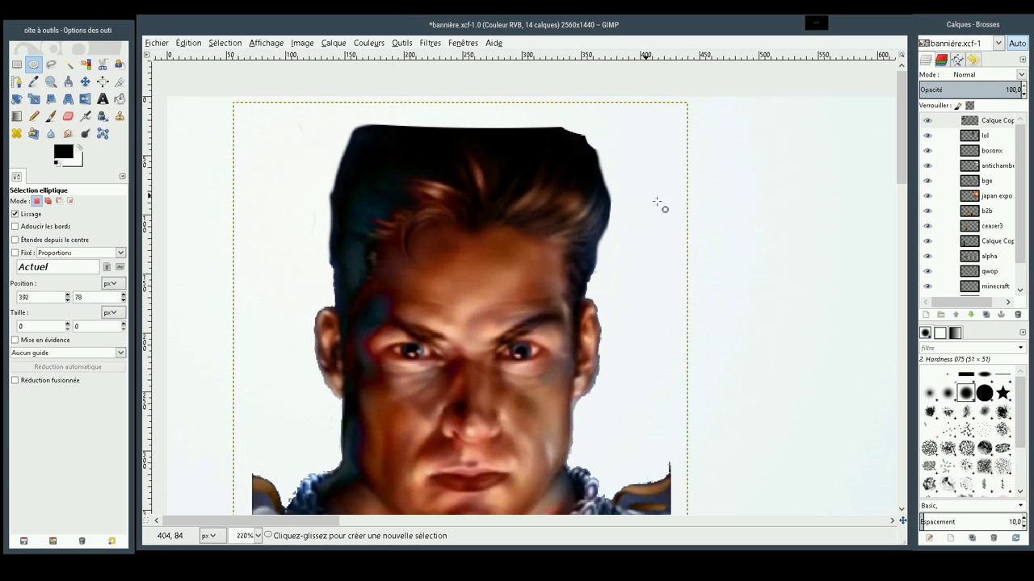
pyautogui.moveTo(287, 104); pyautogui.dragTo(374, 143)
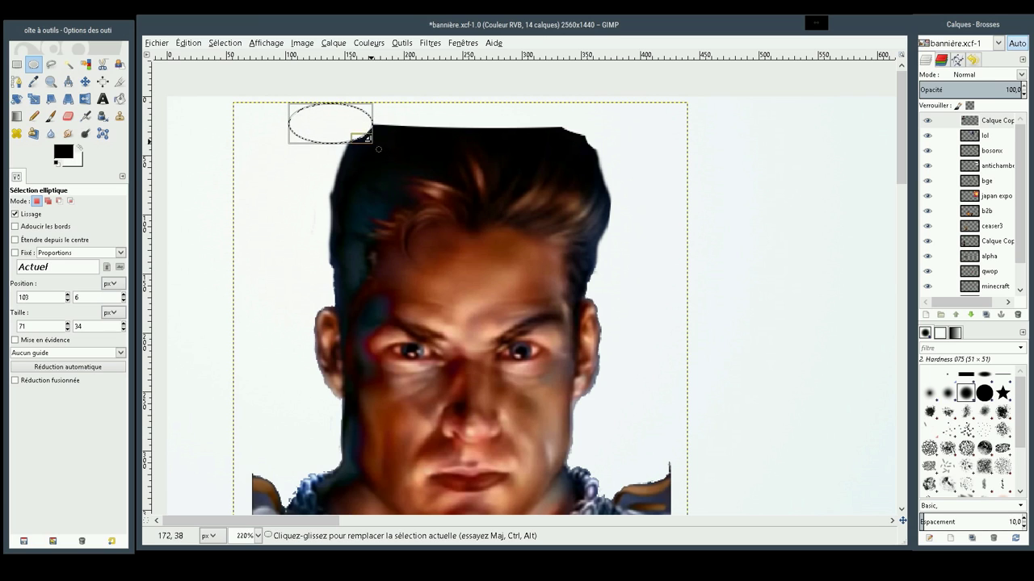
pyautogui.moveTo(373, 143); pyautogui.dragTo(273, 74)
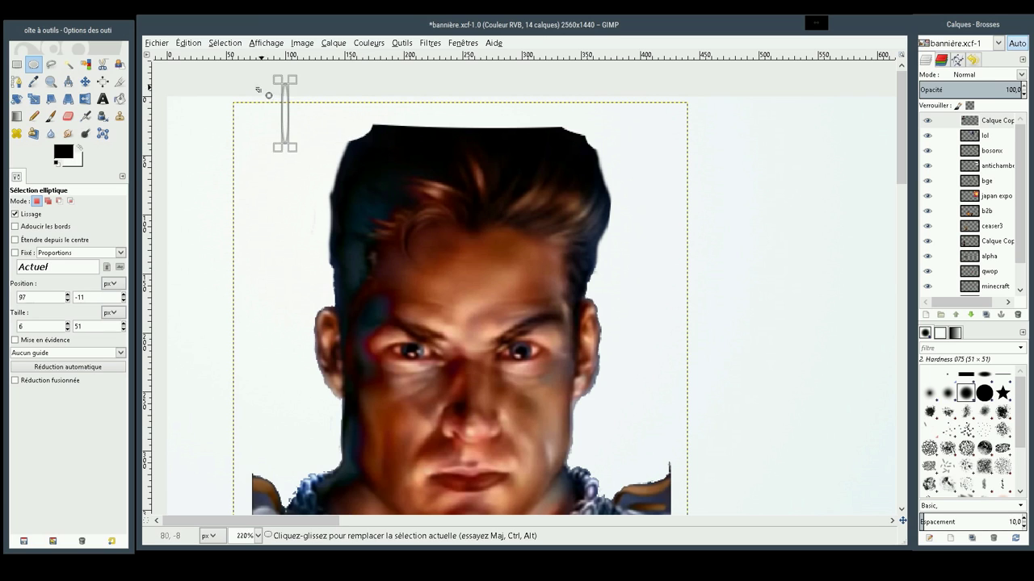
pyautogui.moveTo(340, 99); pyautogui.dragTo(371, 121)
pyautogui.moveTo(379, 126); pyautogui.dragTo(386, 132)
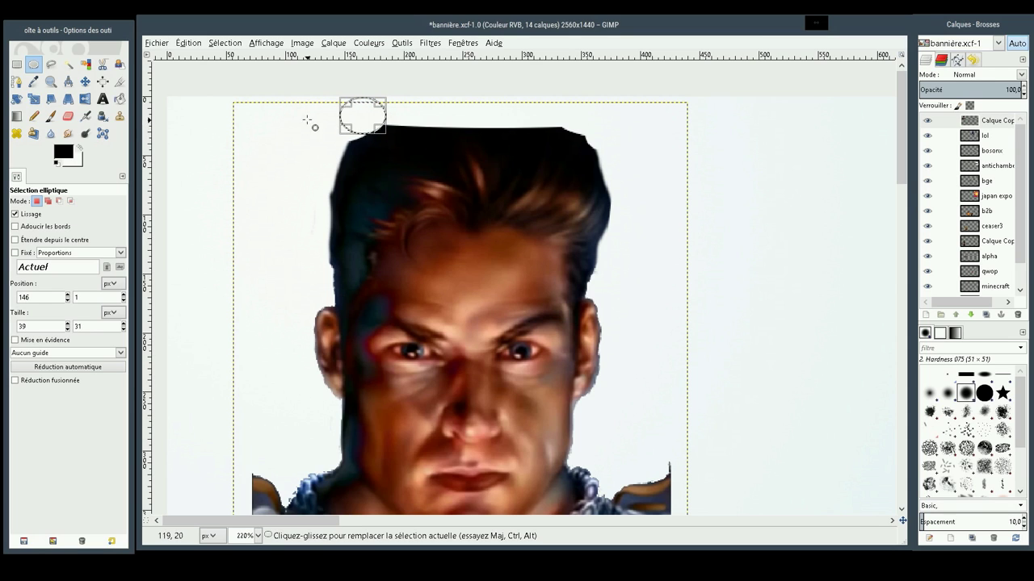
pyautogui.moveTo(296, 116); pyautogui.dragTo(356, 156)
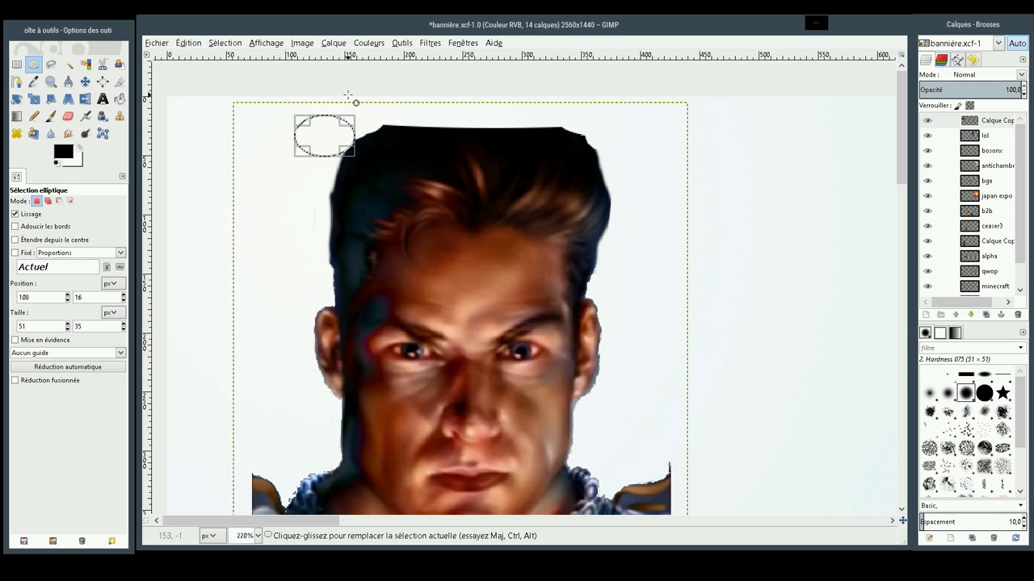
pyautogui.click(50, 82)
pyautogui.keyDown('ctrl'); pyautogui.click(430, 228); pyautogui.keyUp('ctrl')
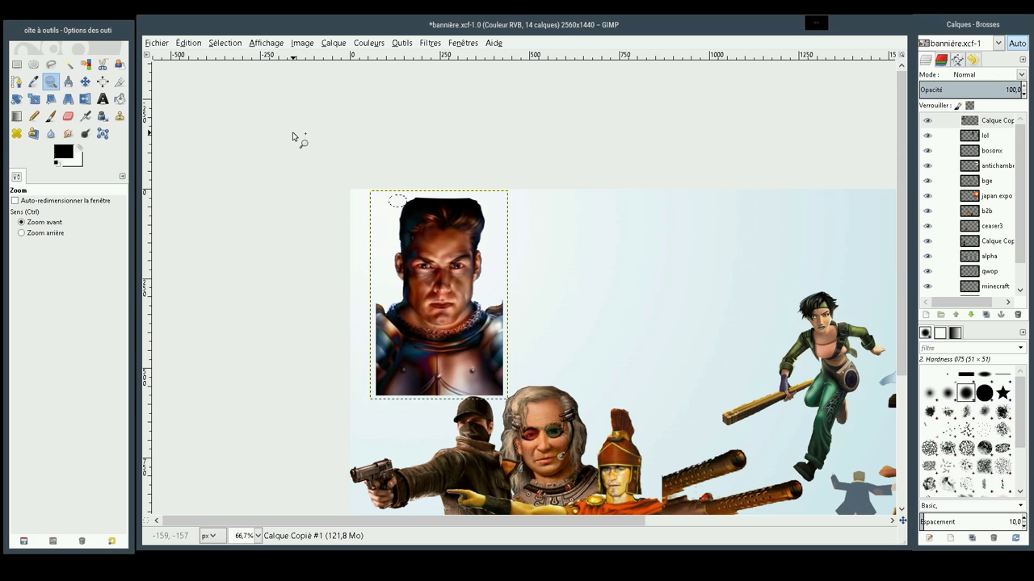
# Step: Delete the top 'Calque Copié' portrait layer with Supprimer le calque
pyautogui.click(990, 121)
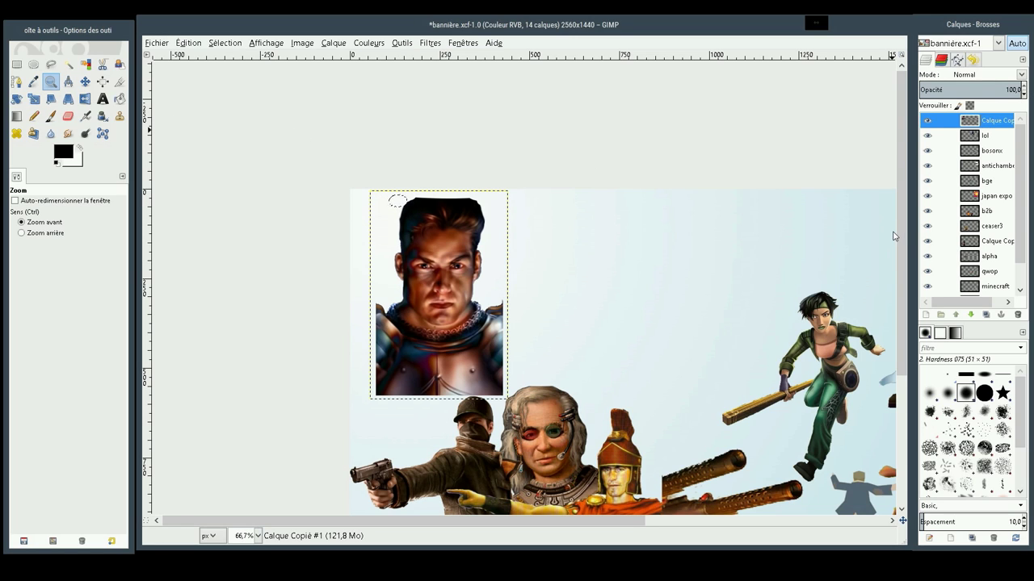
pyautogui.hotkey('shift', 'F10')
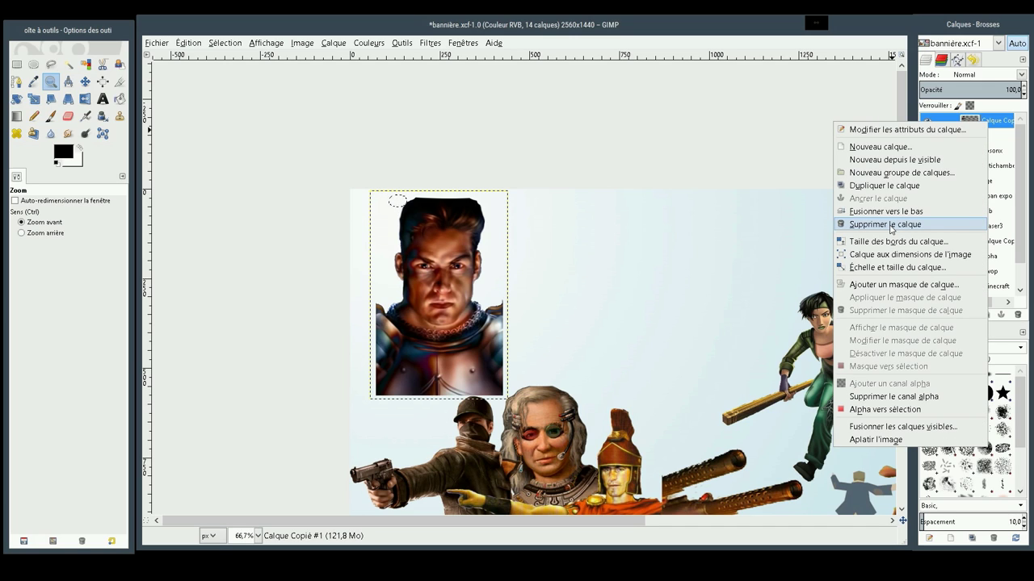
pyautogui.click(891, 224)
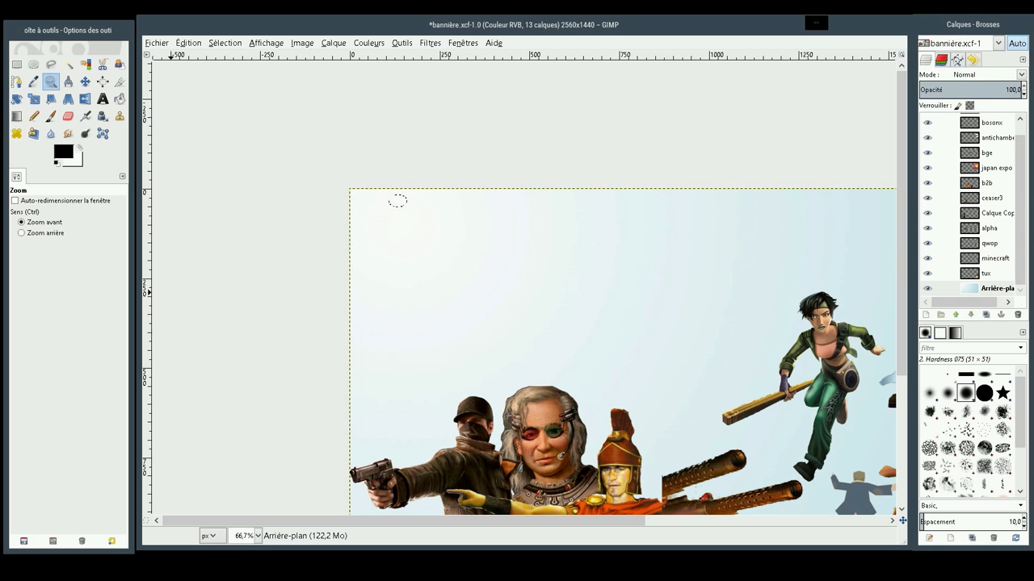
# Step: Paste the skull emblem onto the banner's top-left and turn it into its own layer
pyautogui.click(984, 289)
pyautogui.hotkey('ctrl', 'v')
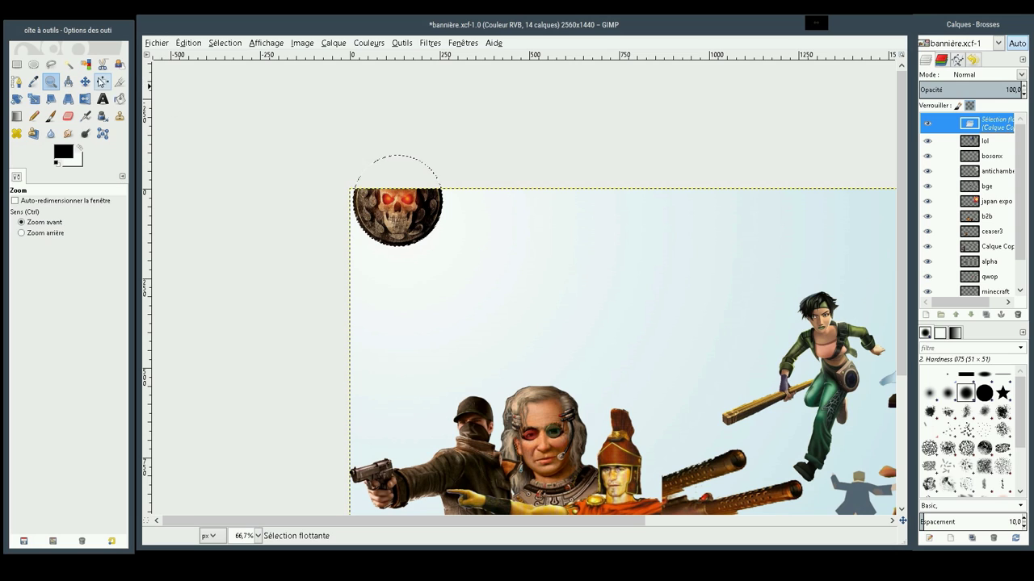
pyautogui.click(85, 81)
pyautogui.moveTo(390, 216); pyautogui.dragTo(431, 293)
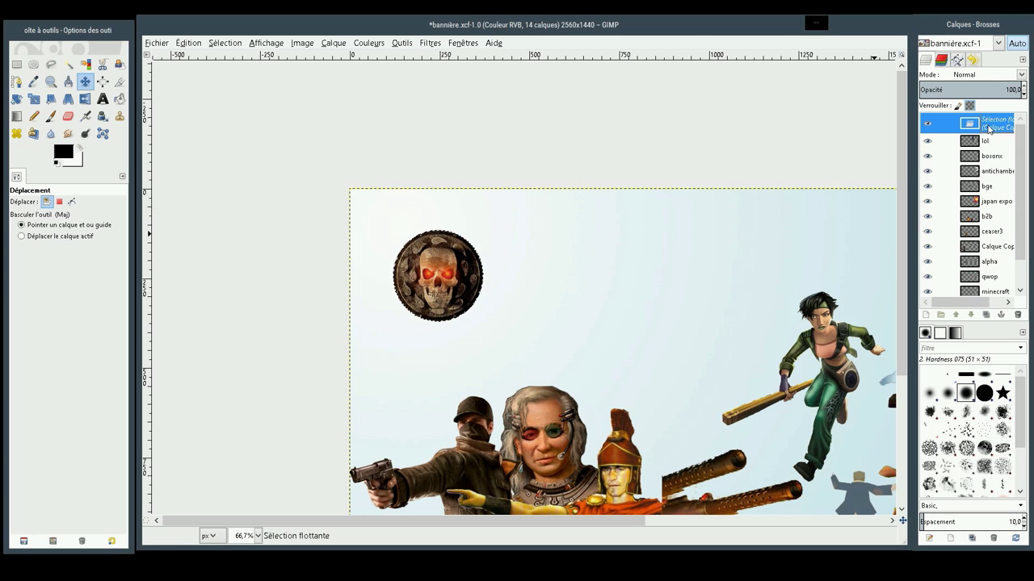
pyautogui.click(949, 148)
pyautogui.hotkey('shift', 'ctrl', 'n')
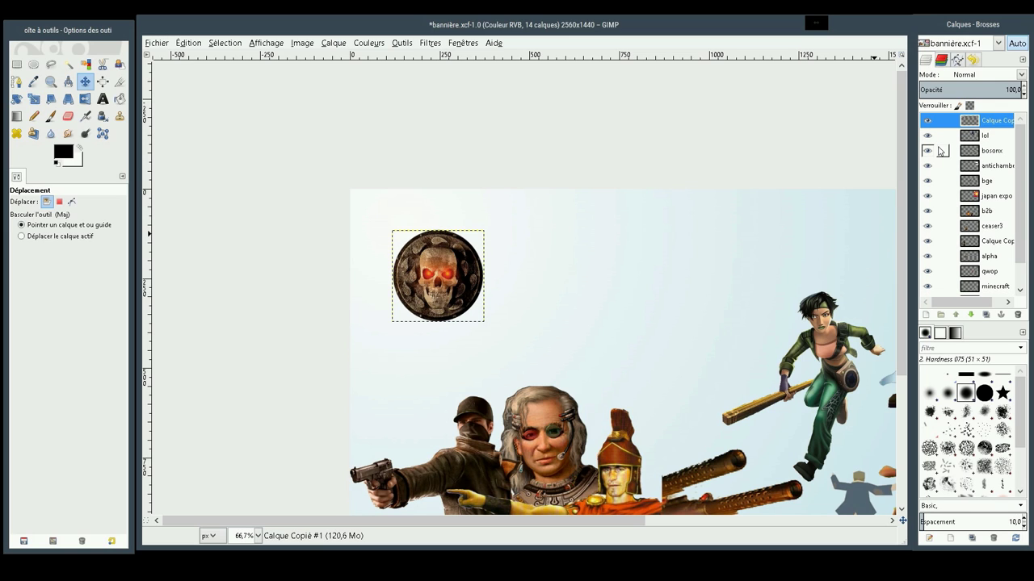
# Step: Rename the skull layer to baldur's and move it beside the broom-riding character
pyautogui.doubleClick(998, 120)
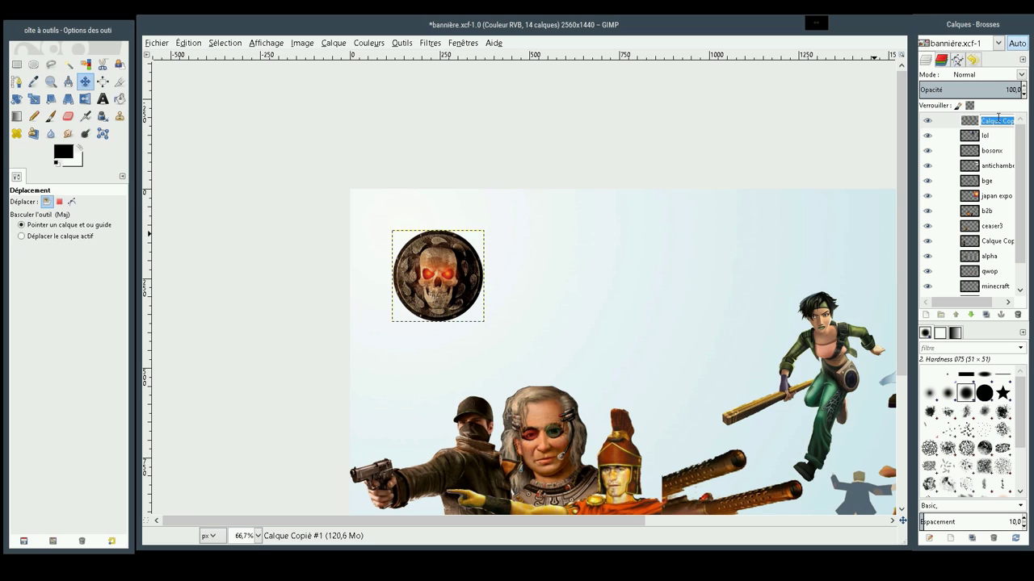
pyautogui.write('bl')
pyautogui.write("adur's")
pyautogui.press('Return')
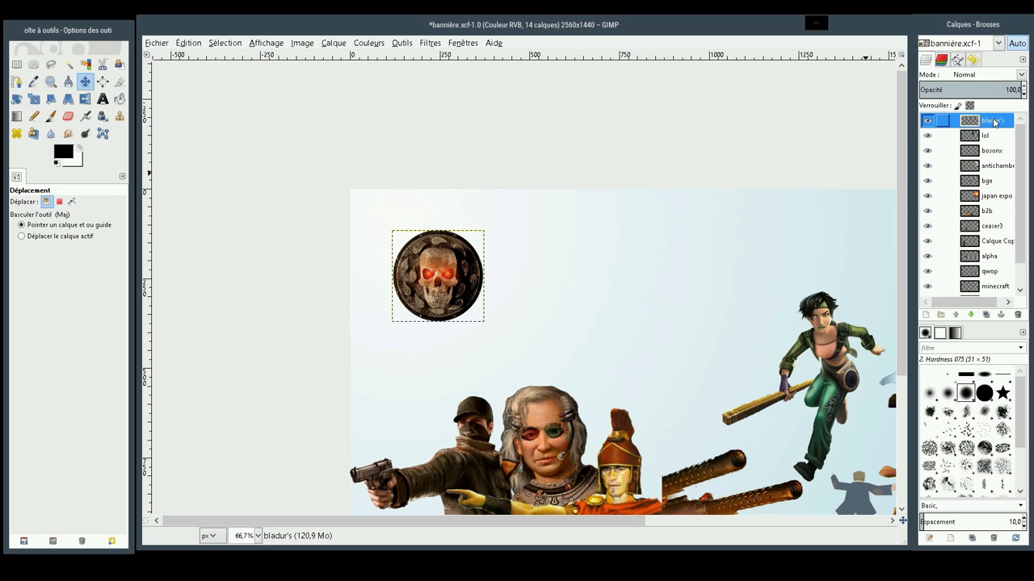
pyautogui.doubleClick(992, 121)
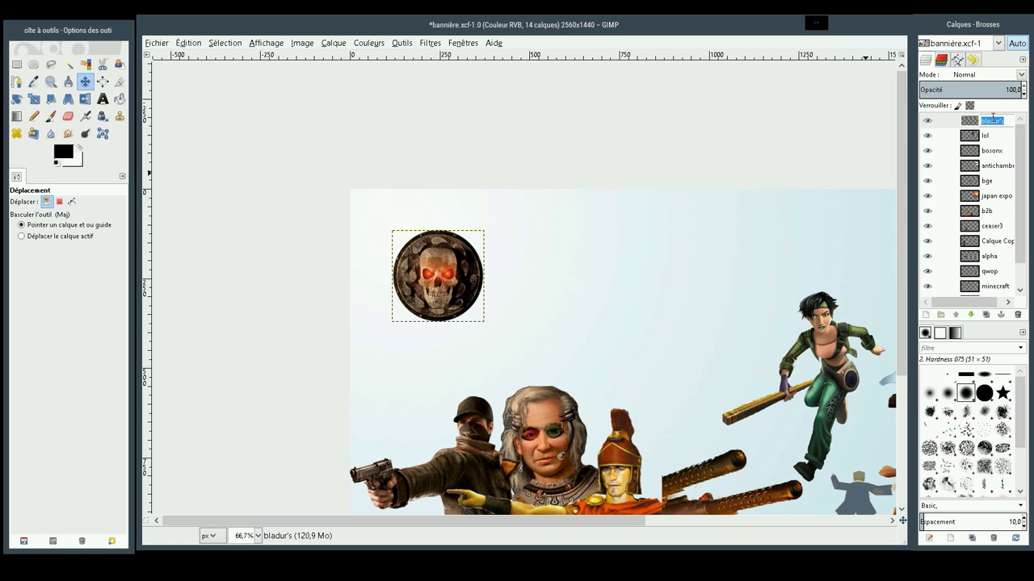
pyautogui.press('BackSpace')
pyautogui.press('BackSpace')
pyautogui.write('al')
pyautogui.press('Return')
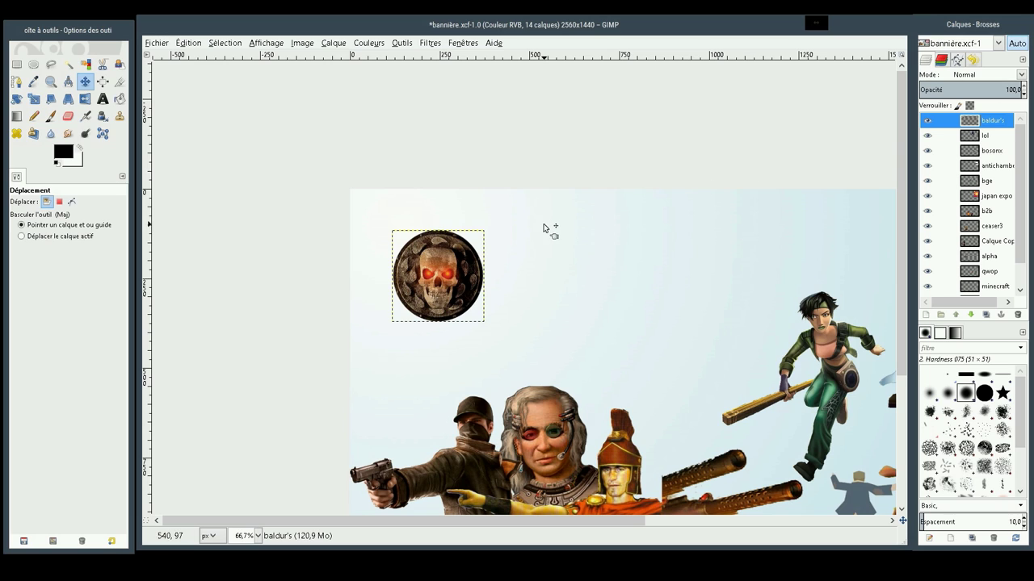
pyautogui.moveTo(440, 282); pyautogui.dragTo(685, 381)
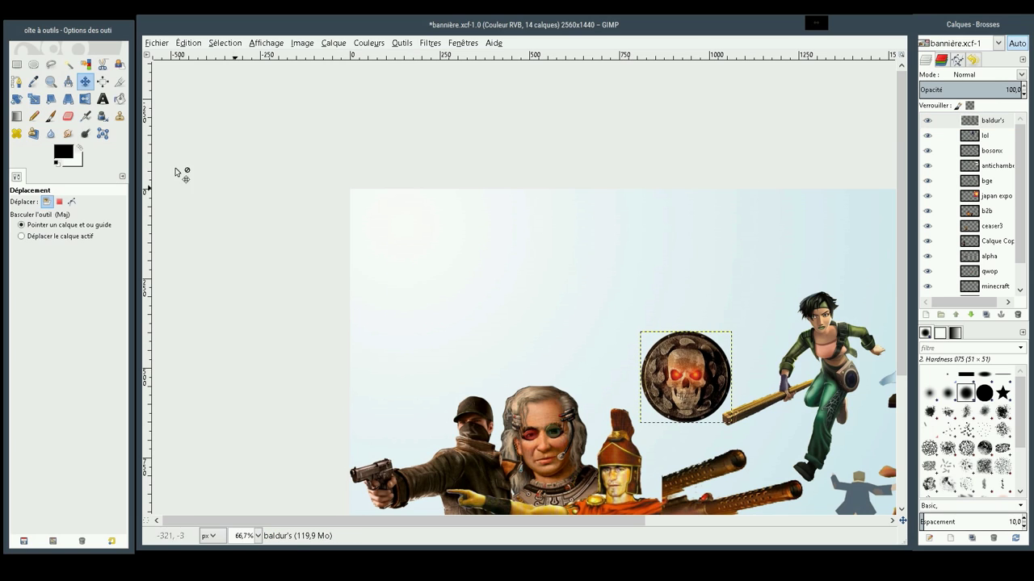